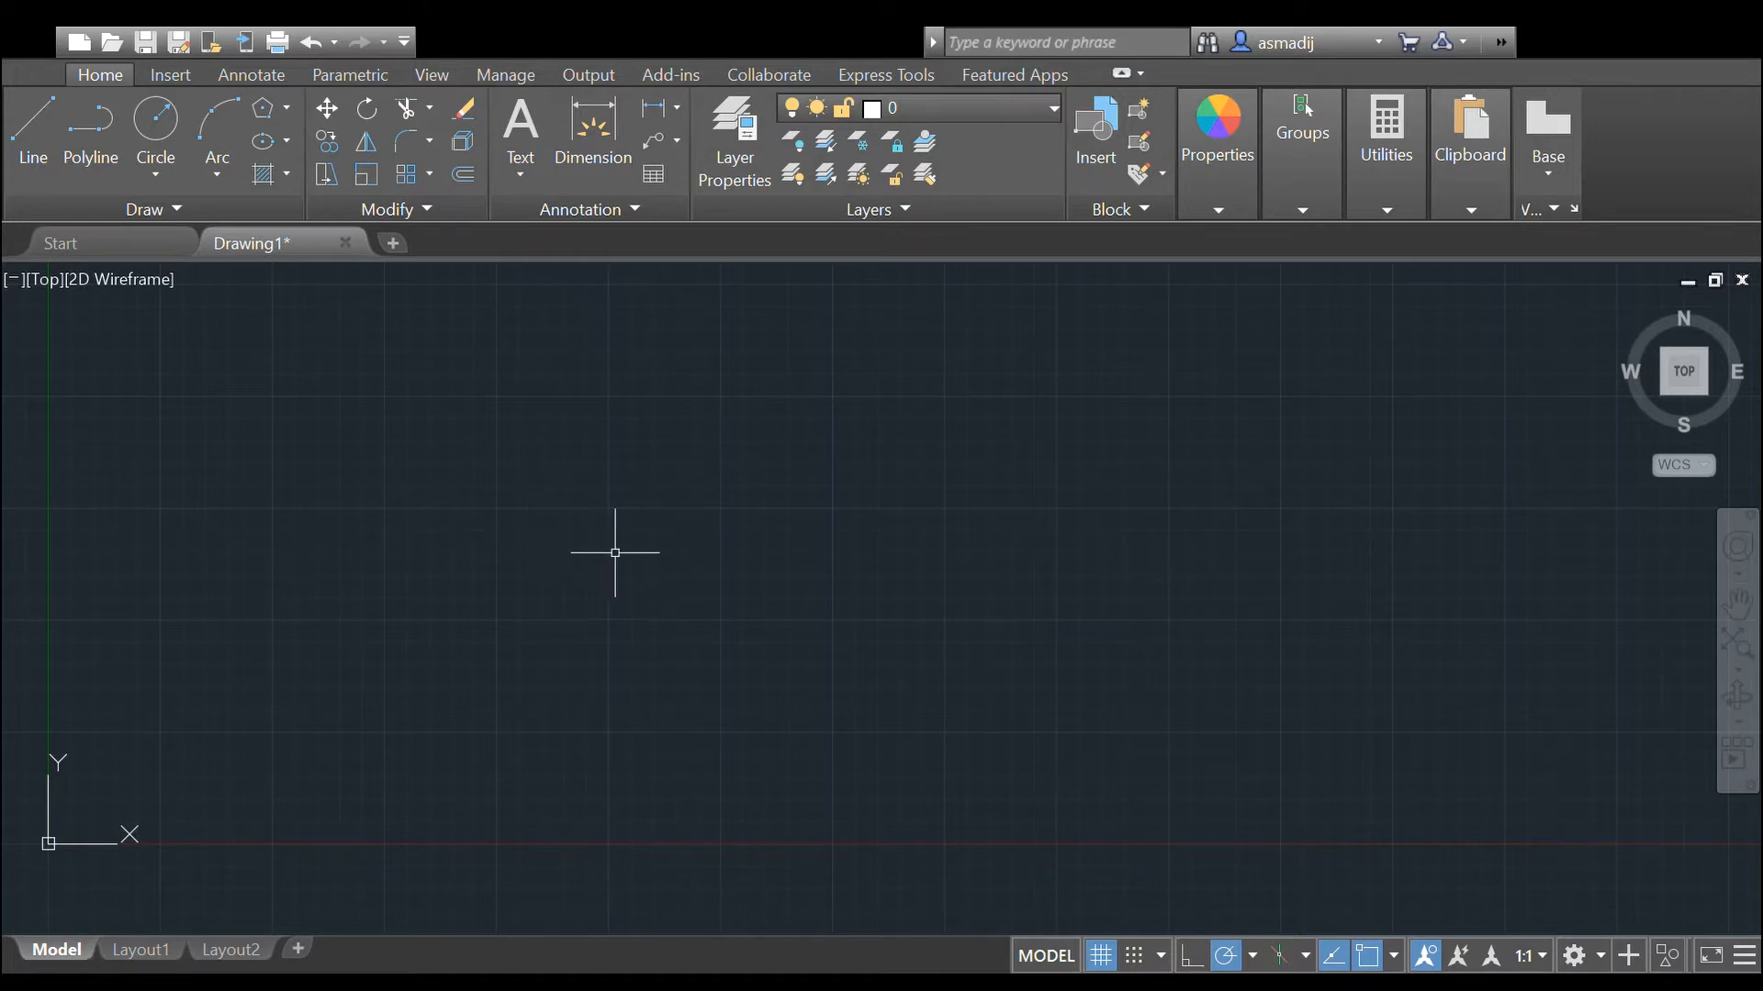
# Step: Zoom and pan around the empty drawing area near the origin, including a zoom to the drawing extents
pyautogui.scroll(-3, 559, 541)
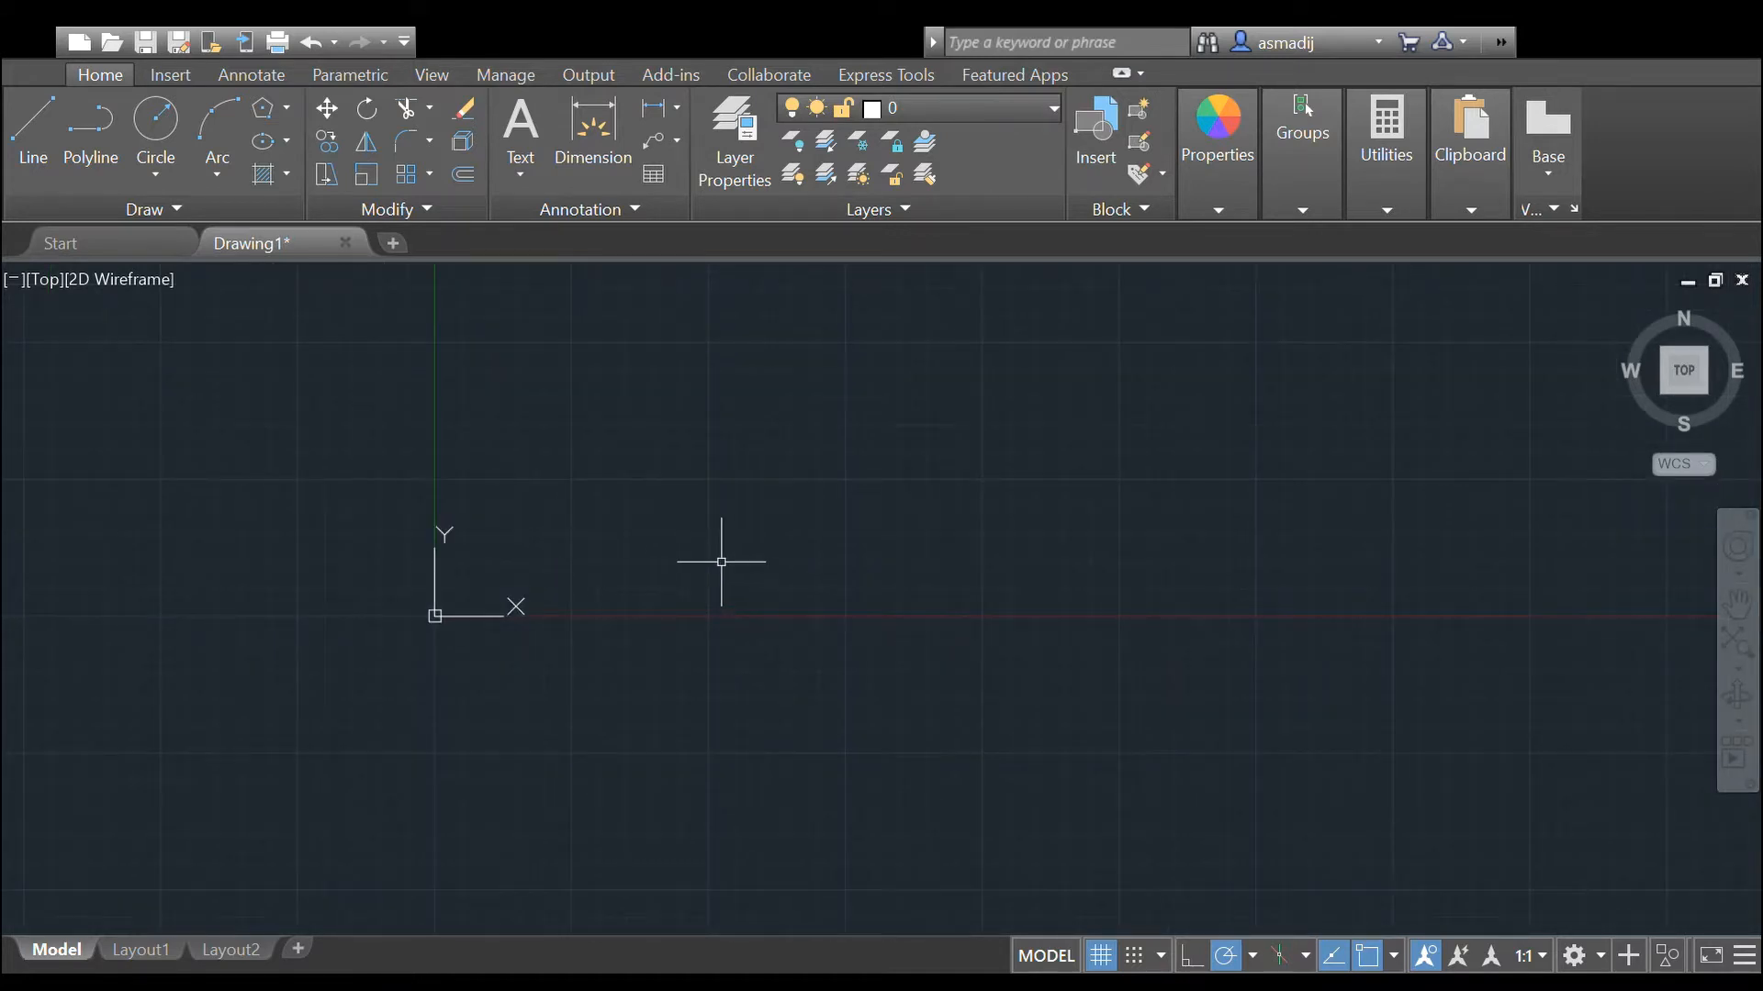
pyautogui.scroll(4, 719, 562)
pyautogui.scroll(-2, 675, 549)
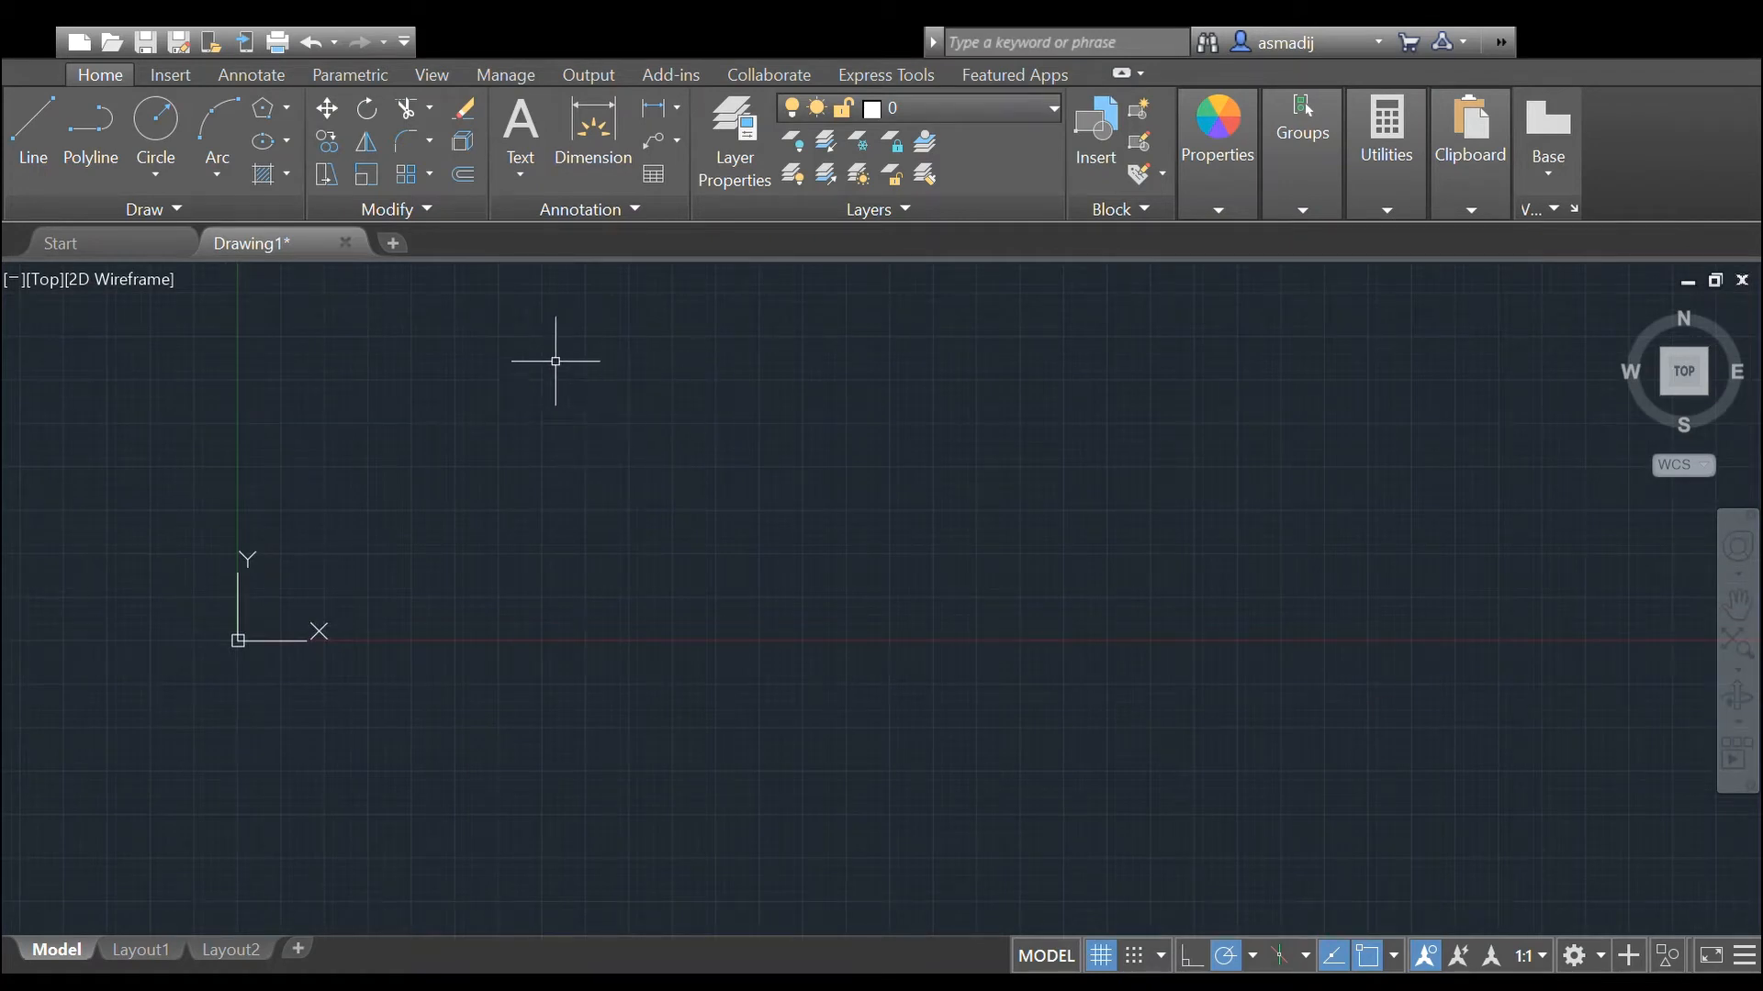
pyautogui.scroll(2, 633, 437)
pyautogui.scroll(-2, 654, 528)
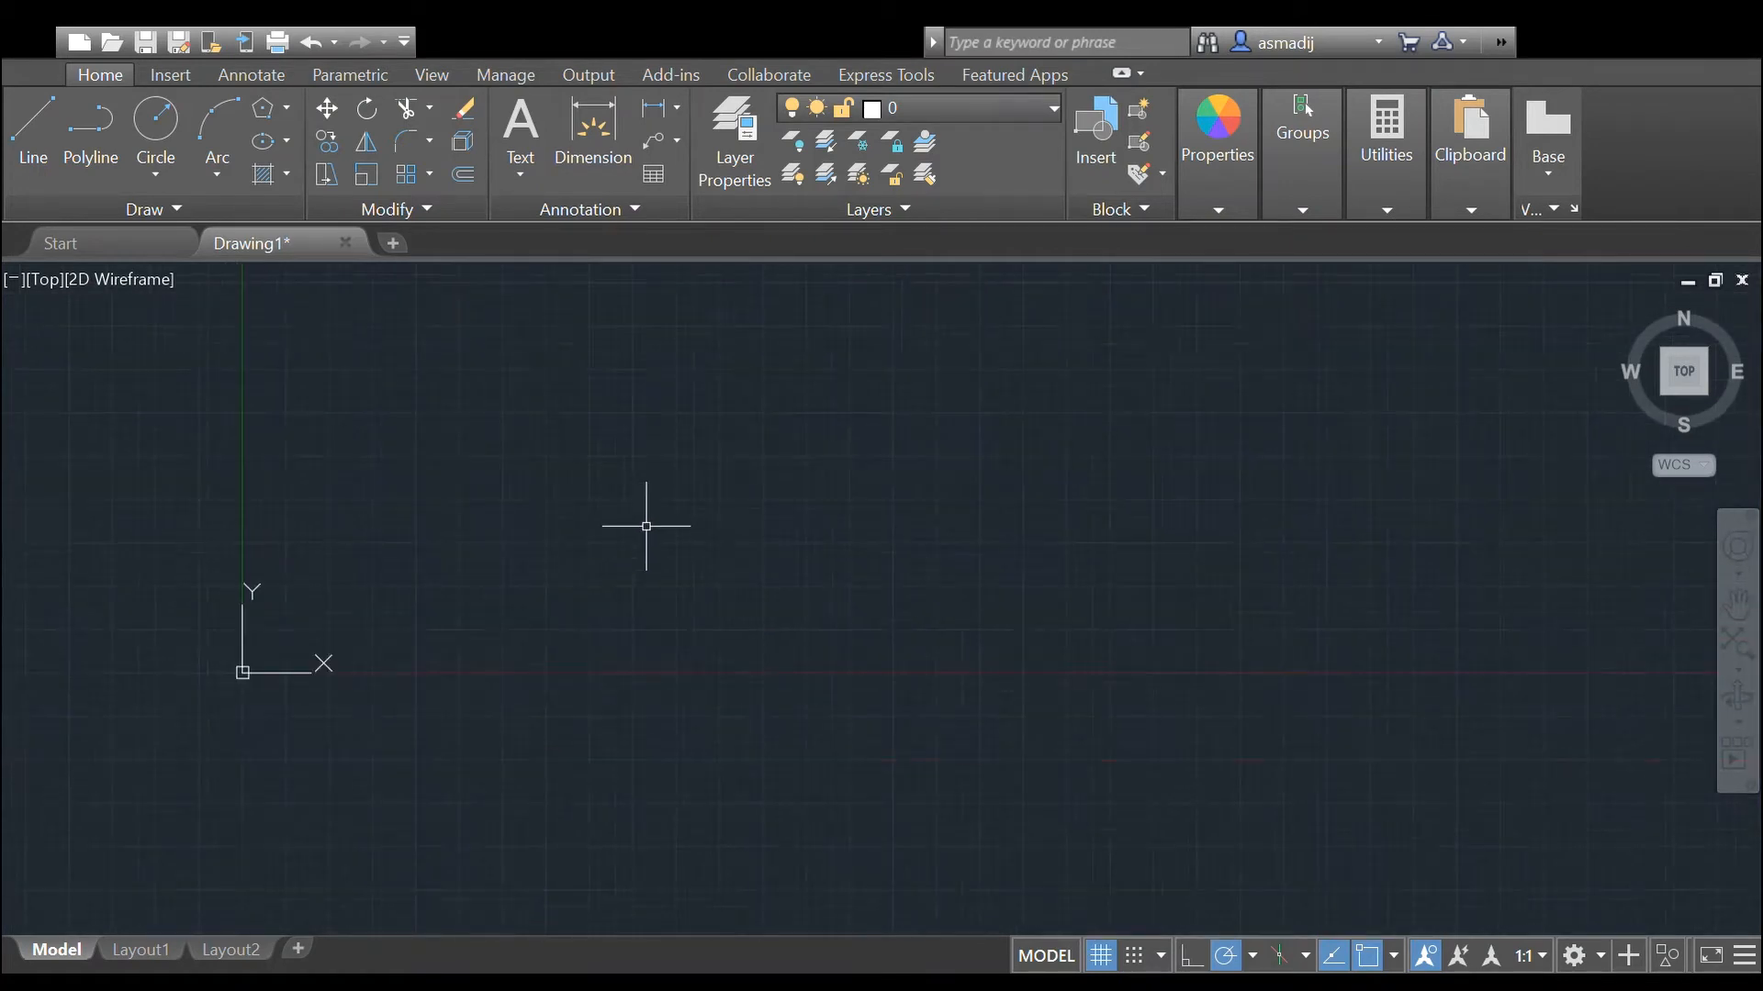
pyautogui.scroll(2, 653, 528)
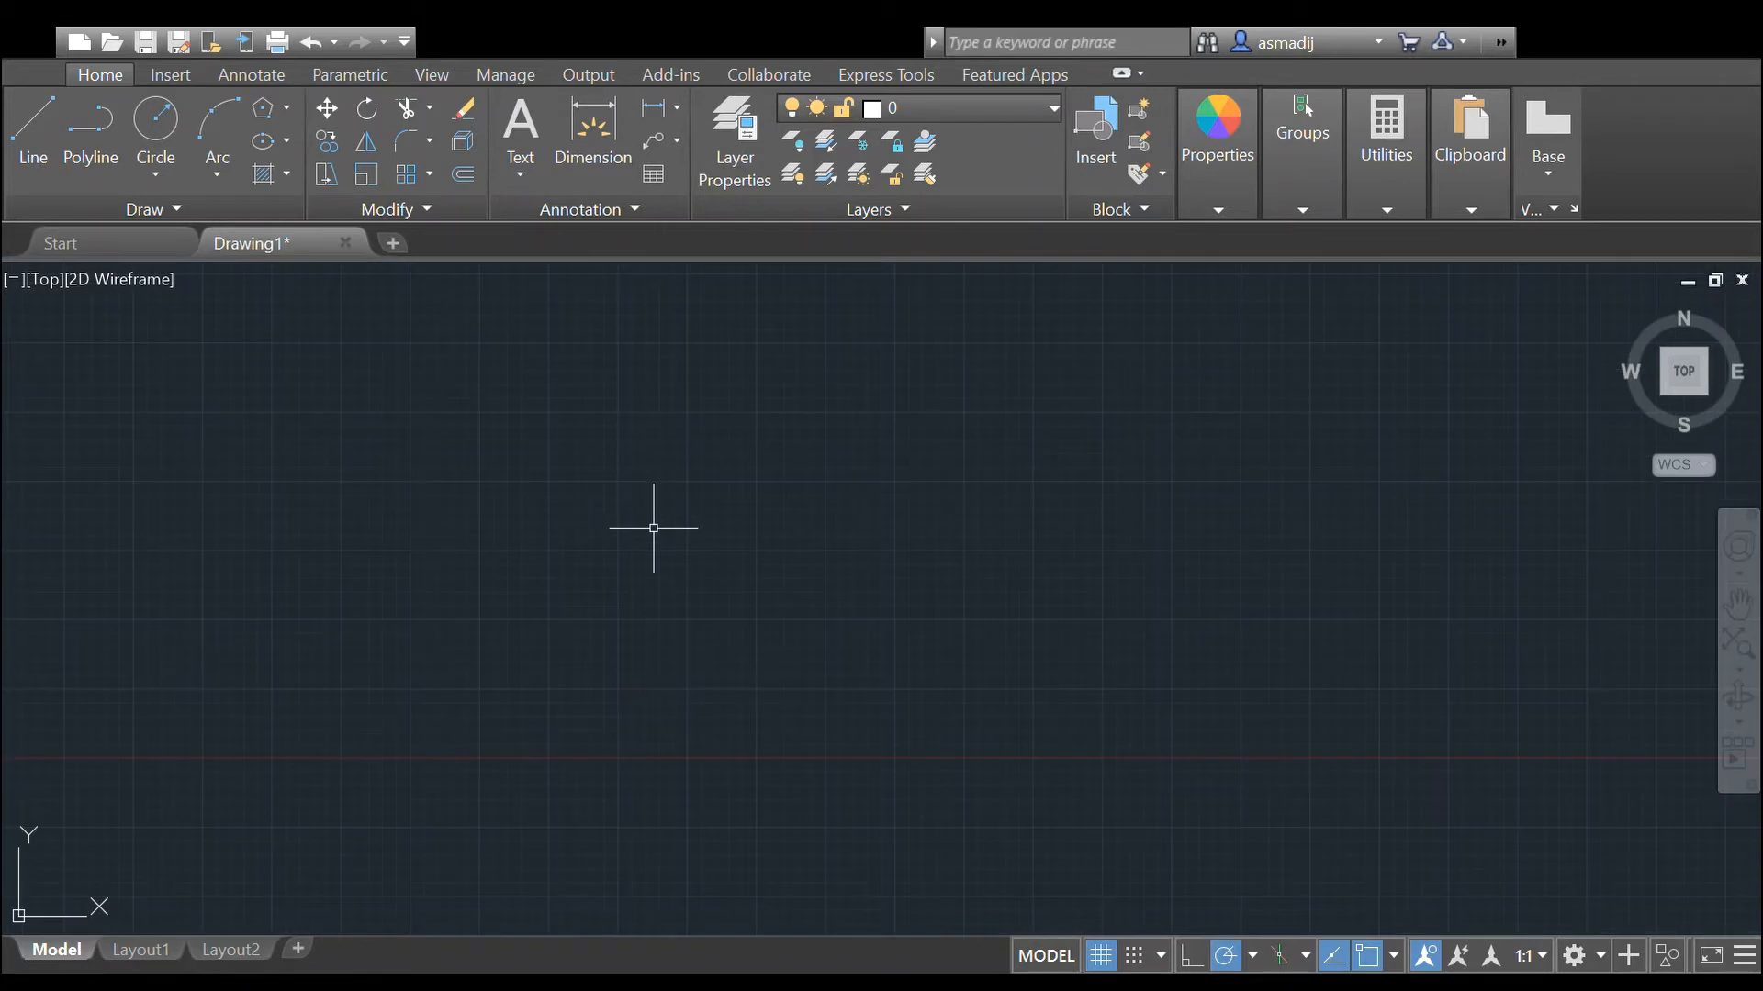
pyautogui.scroll(-2, 630, 512)
pyautogui.scroll(-2, 631, 513)
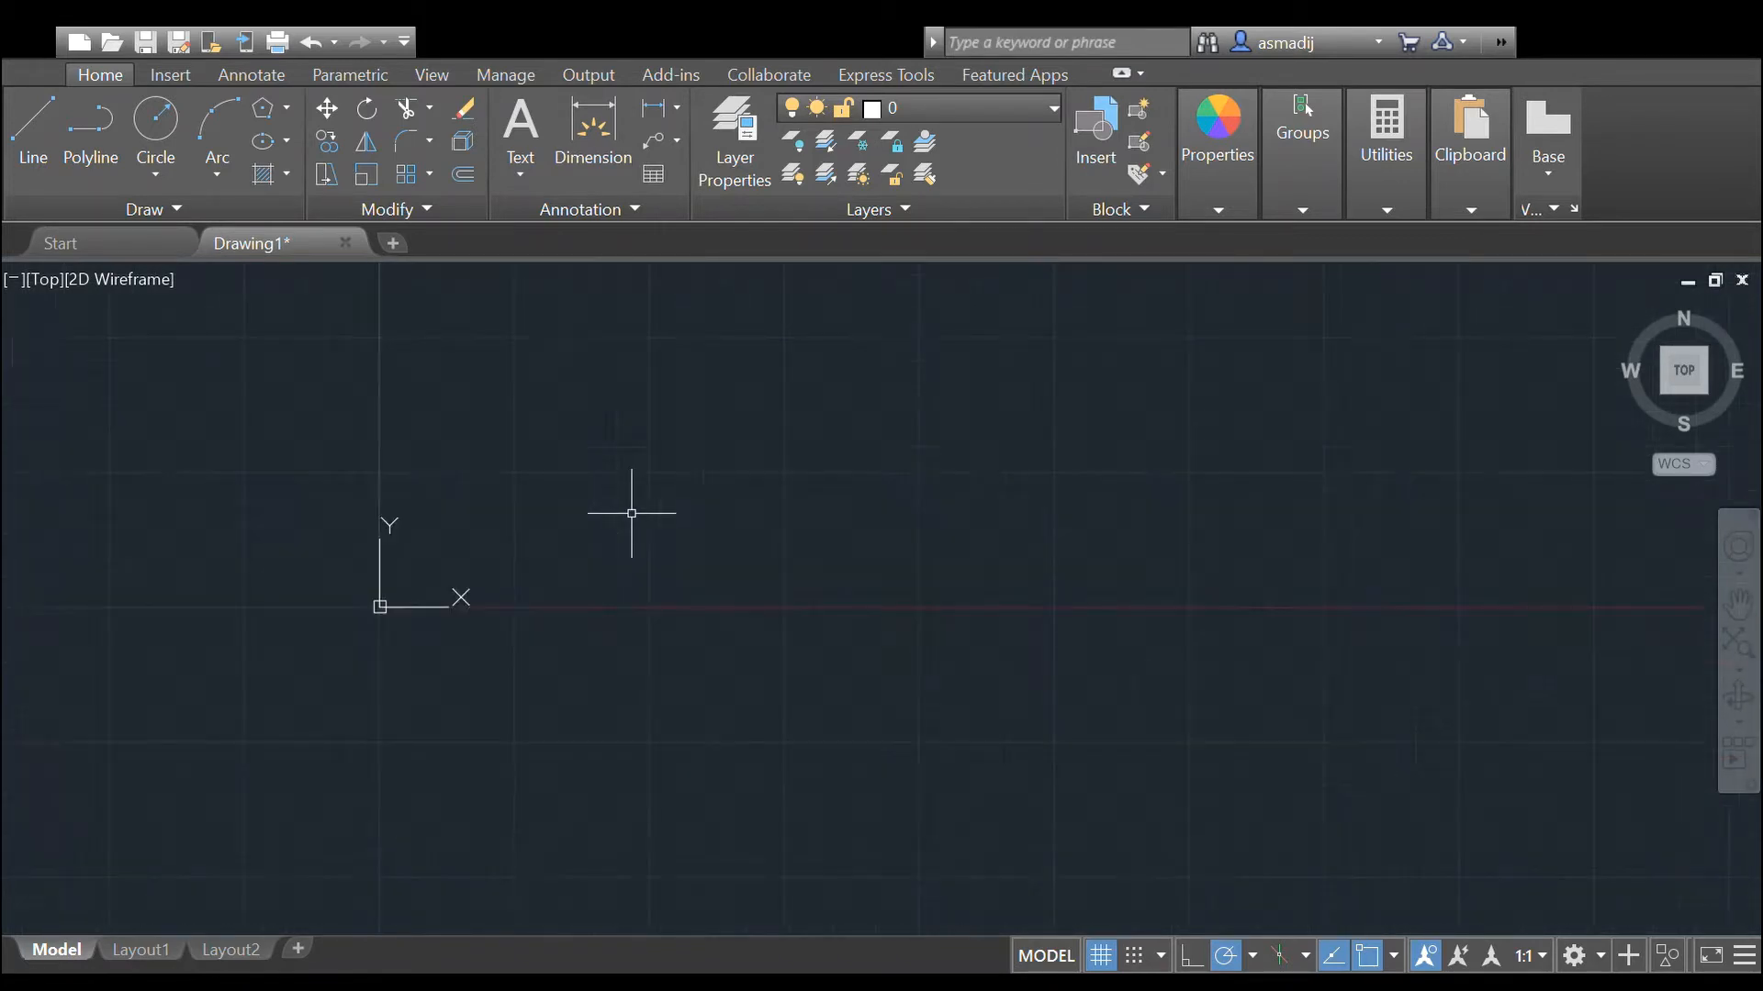
pyautogui.scroll(4, 632, 512)
pyautogui.scroll(-2, 630, 504)
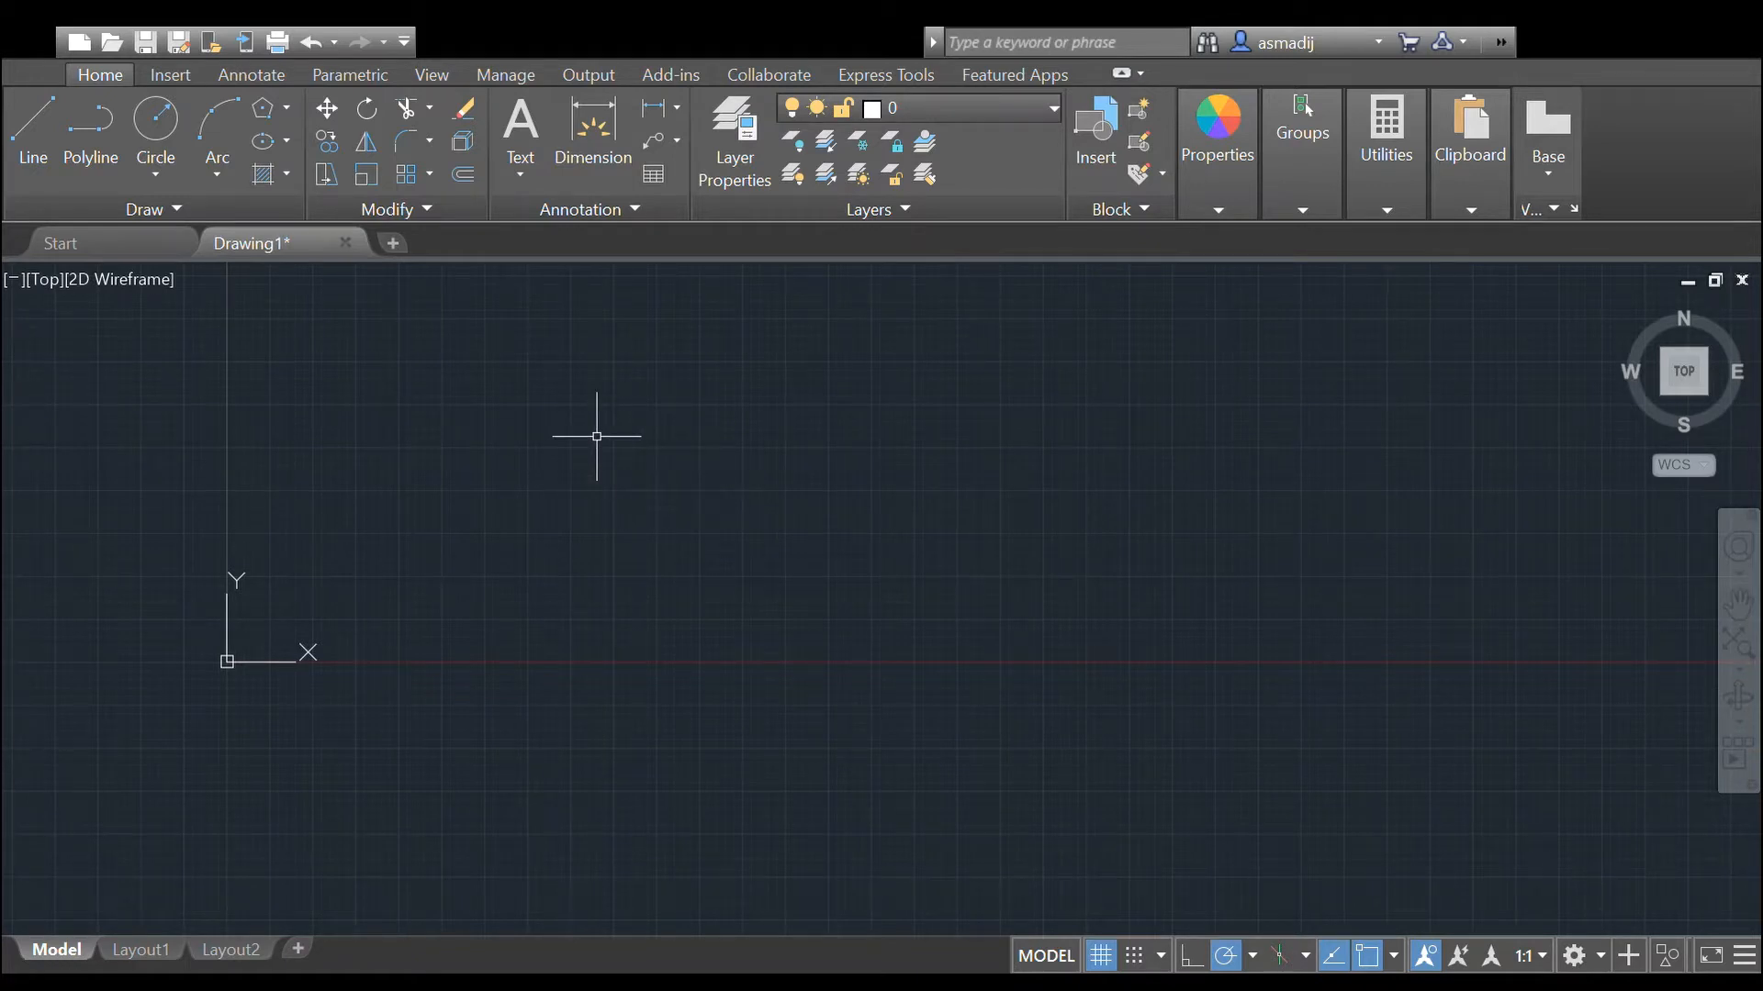
pyautogui.moveTo(597, 437); pyautogui.dragTo(422, 578, button='middle')
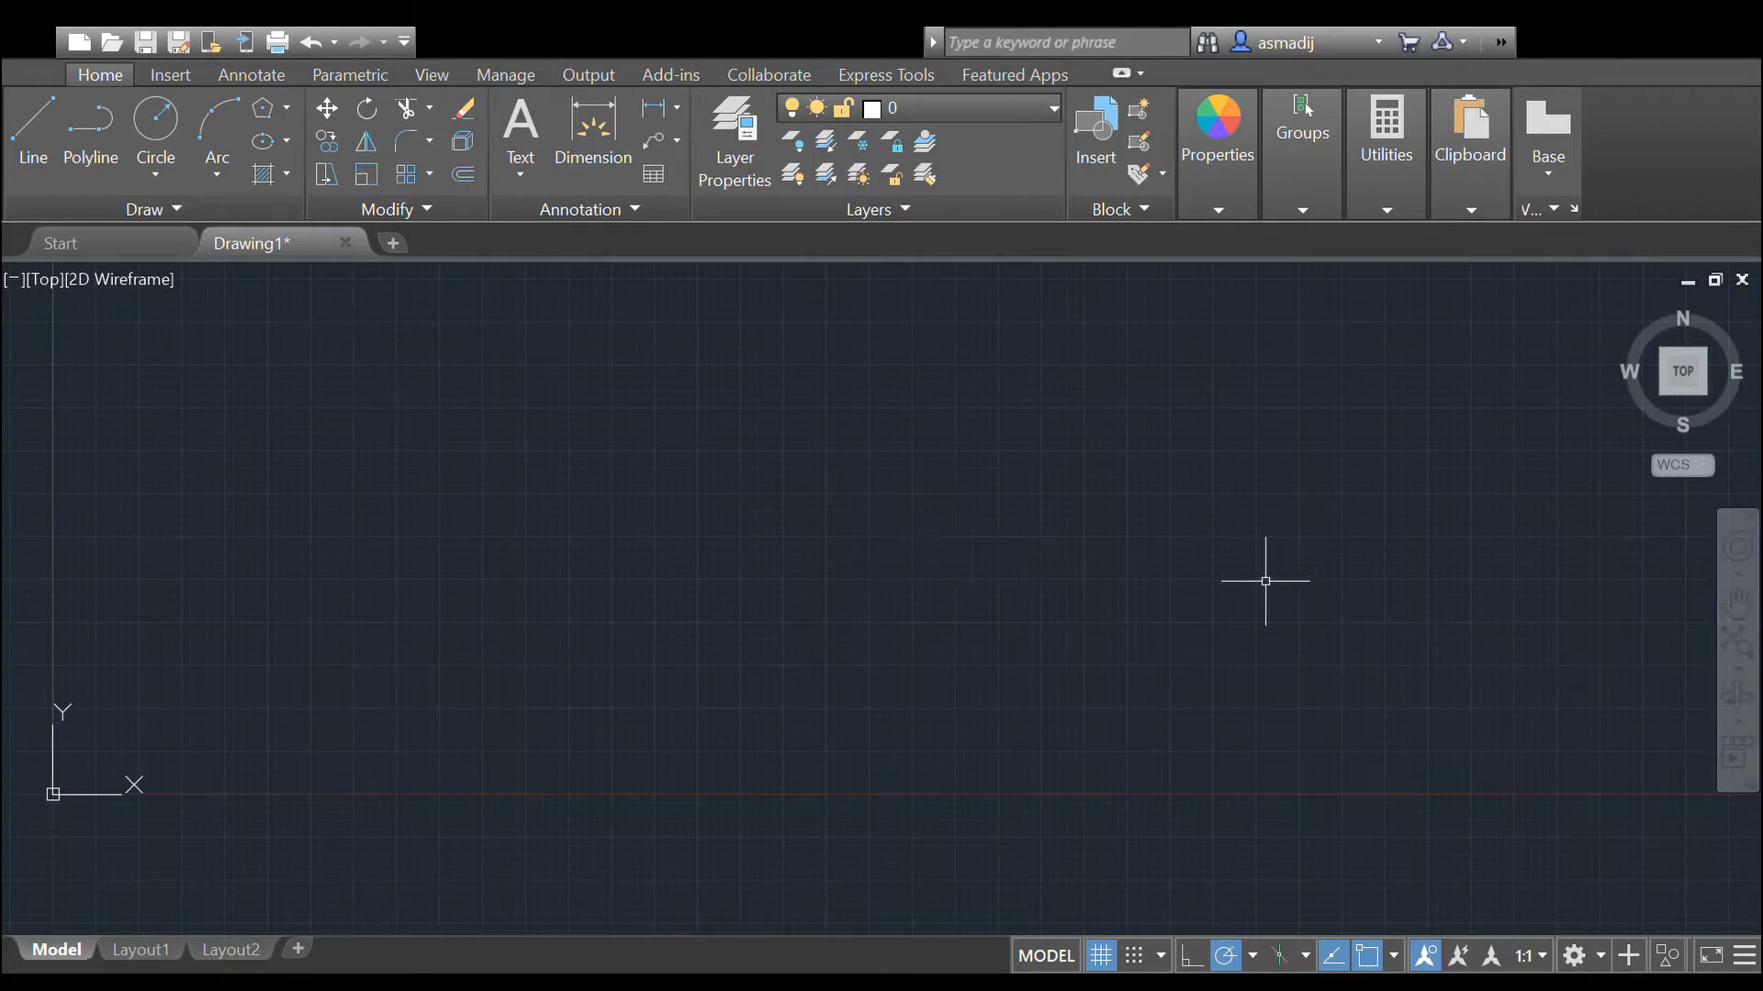
pyautogui.click(1735, 650)
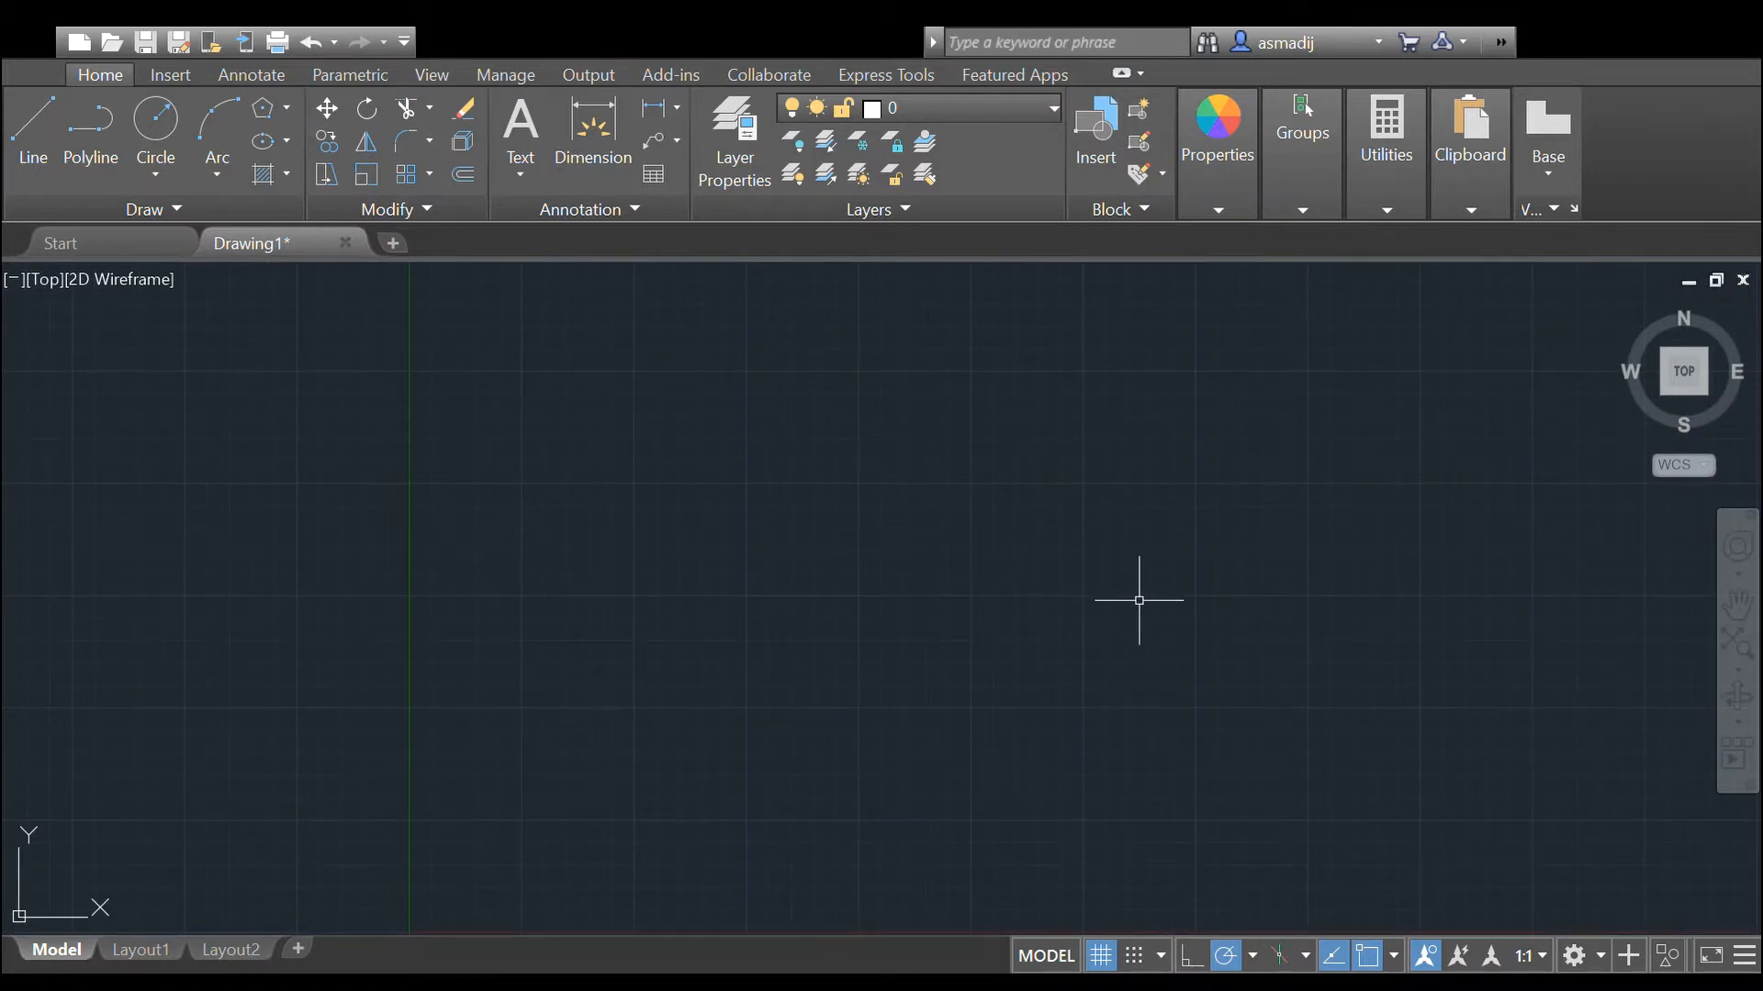
pyautogui.scroll(-2, 875, 563)
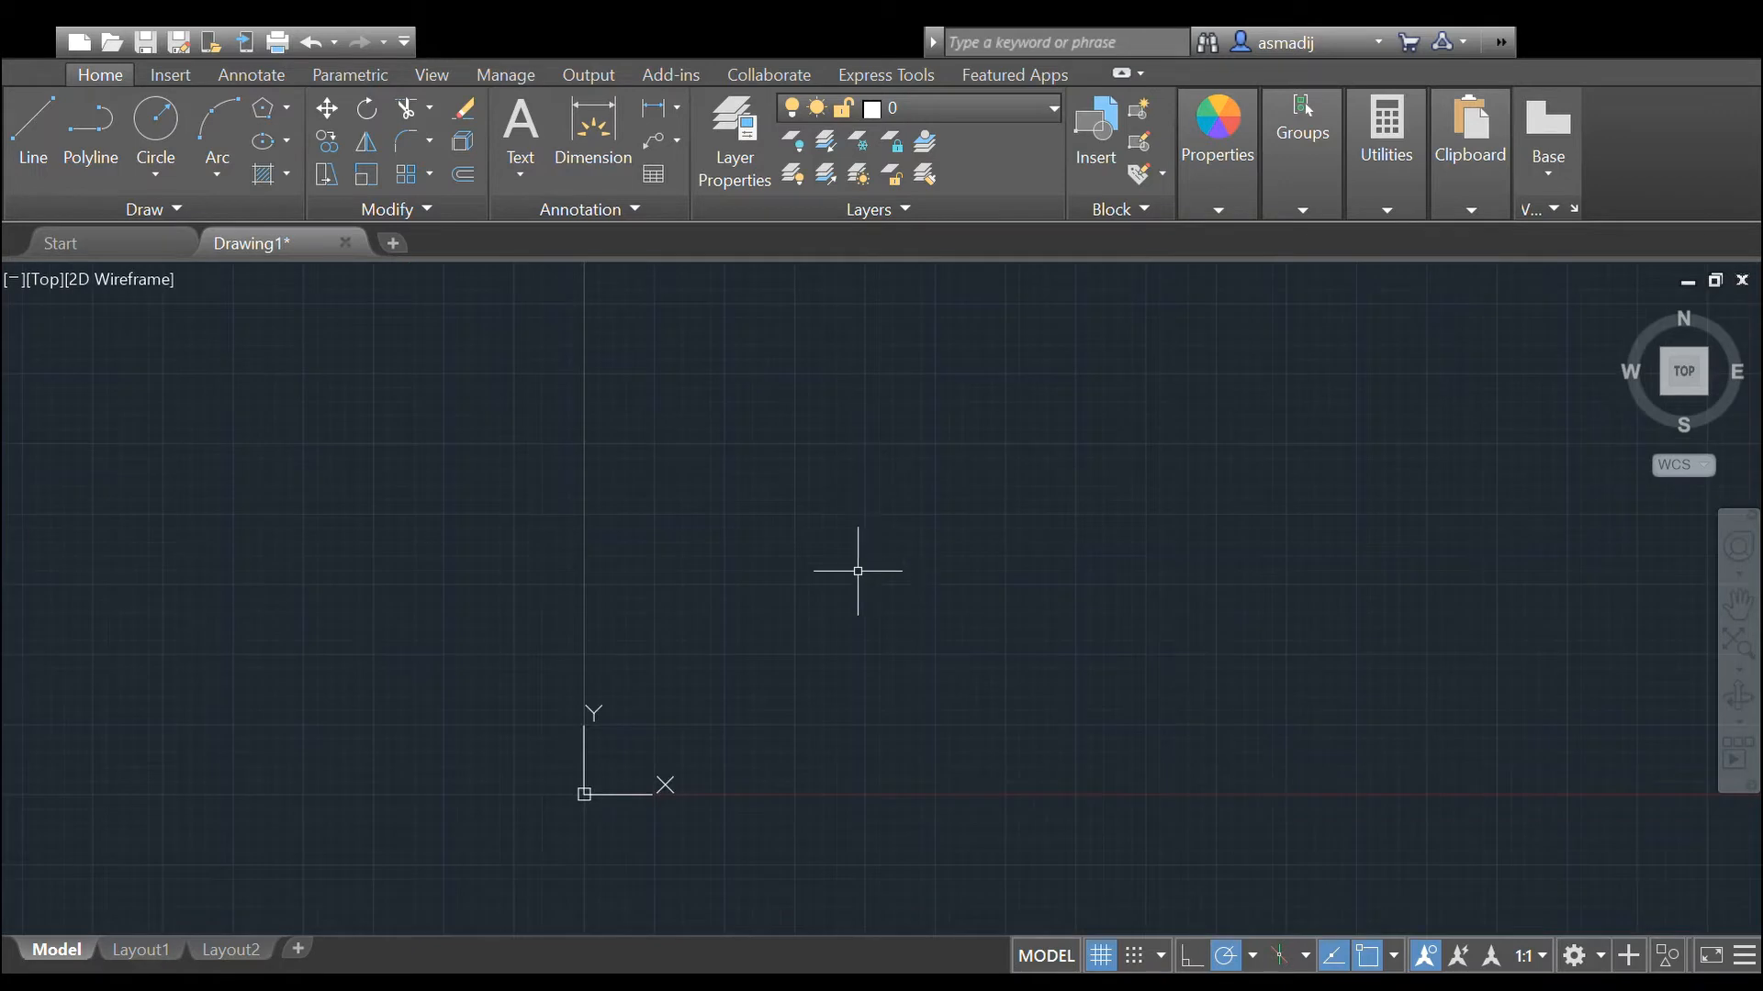
pyautogui.moveTo(851, 671); pyautogui.dragTo(575, 582, button='middle')
pyautogui.scroll(2, 582, 602)
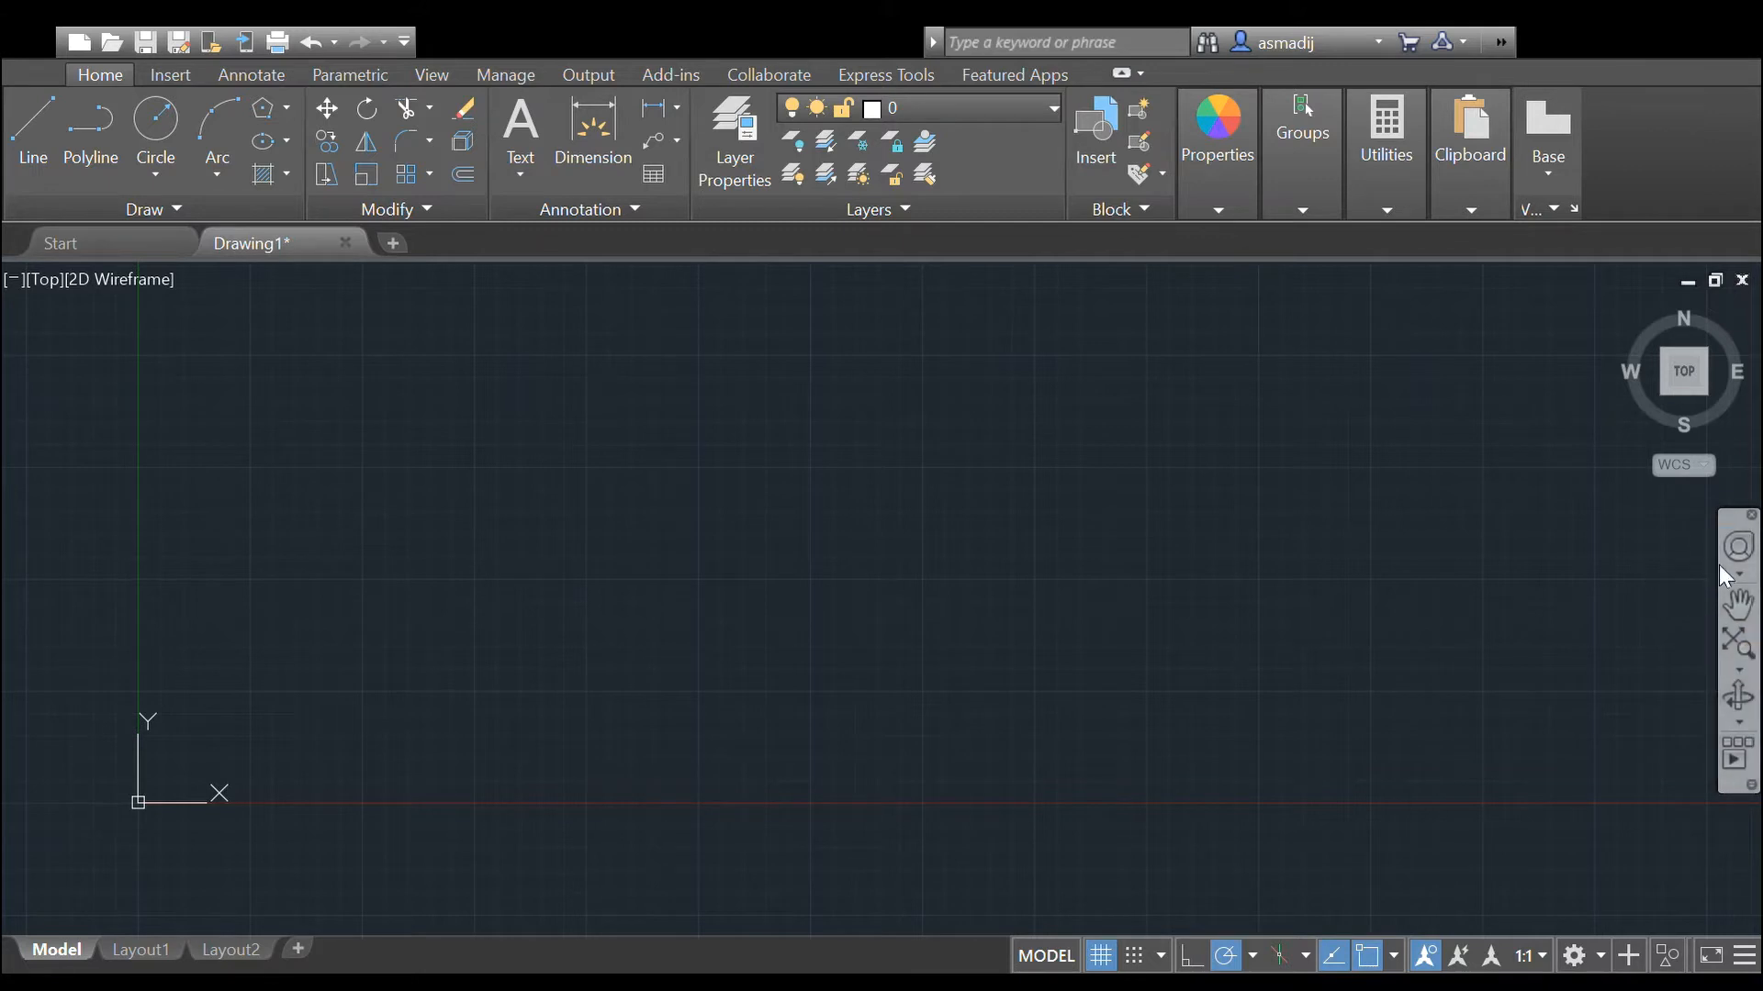
# Step: Display the full navigation SteeringWheel over the drawing area and close it again
pyautogui.click(1740, 551)
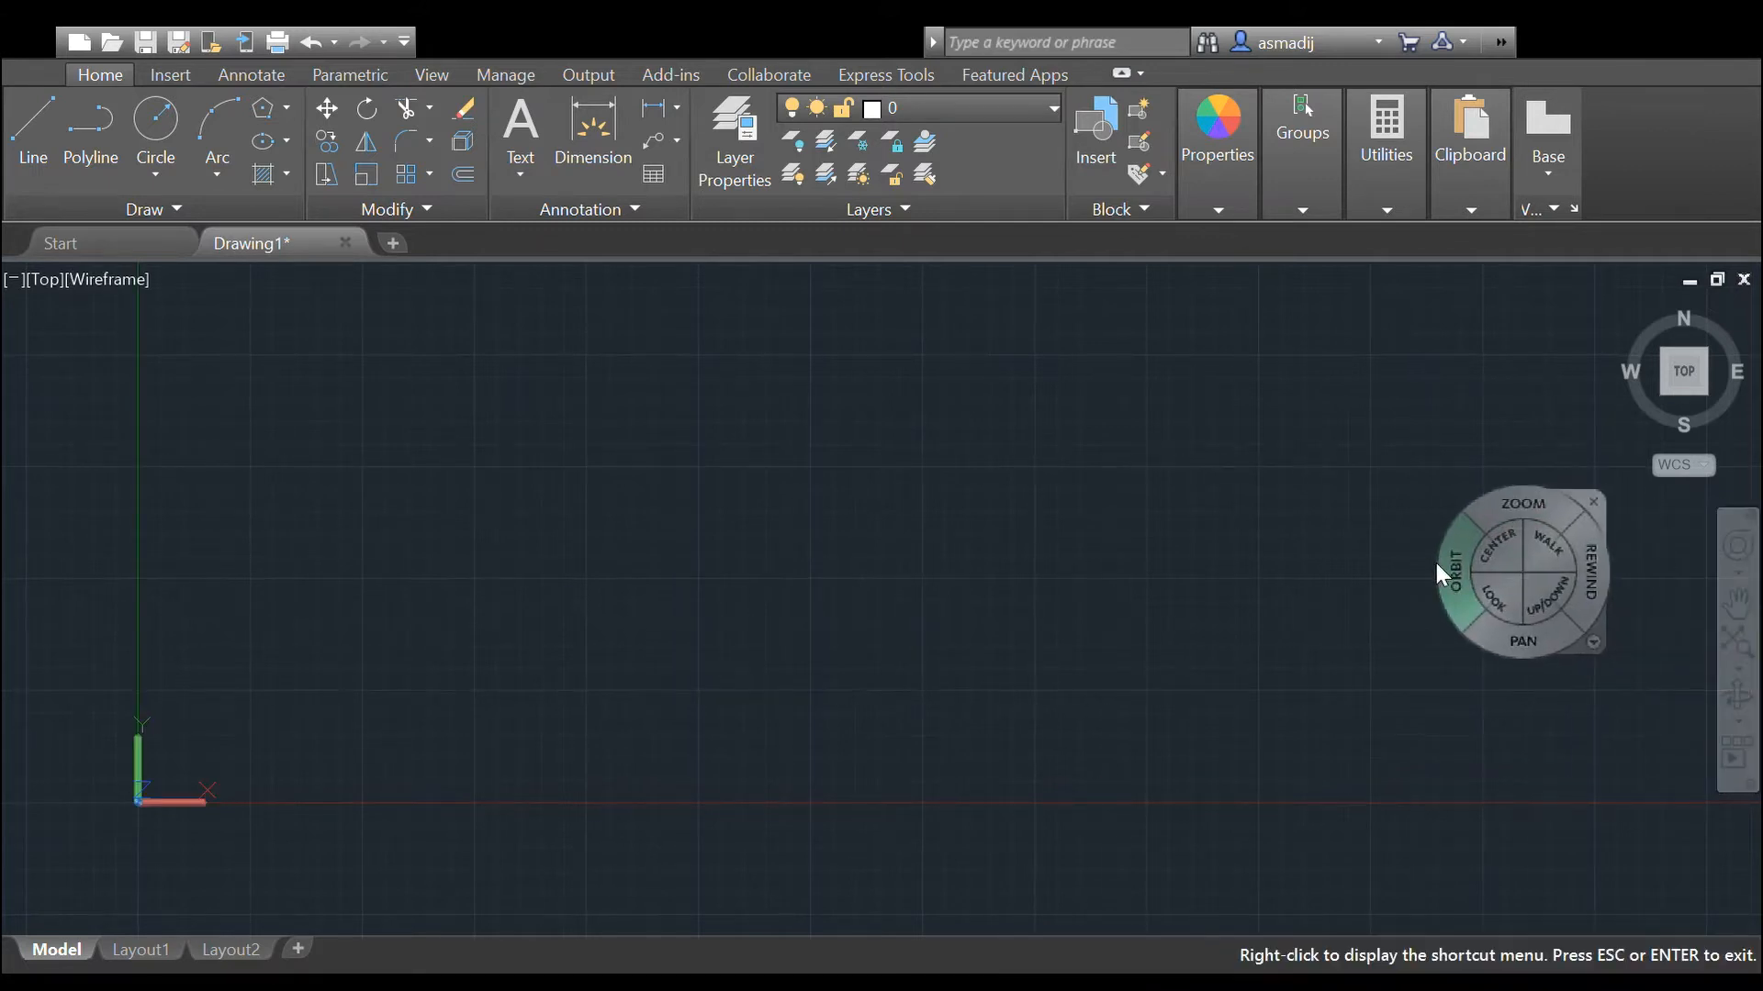
pyautogui.moveTo(1054, 551); pyautogui.dragTo(1083, 542)
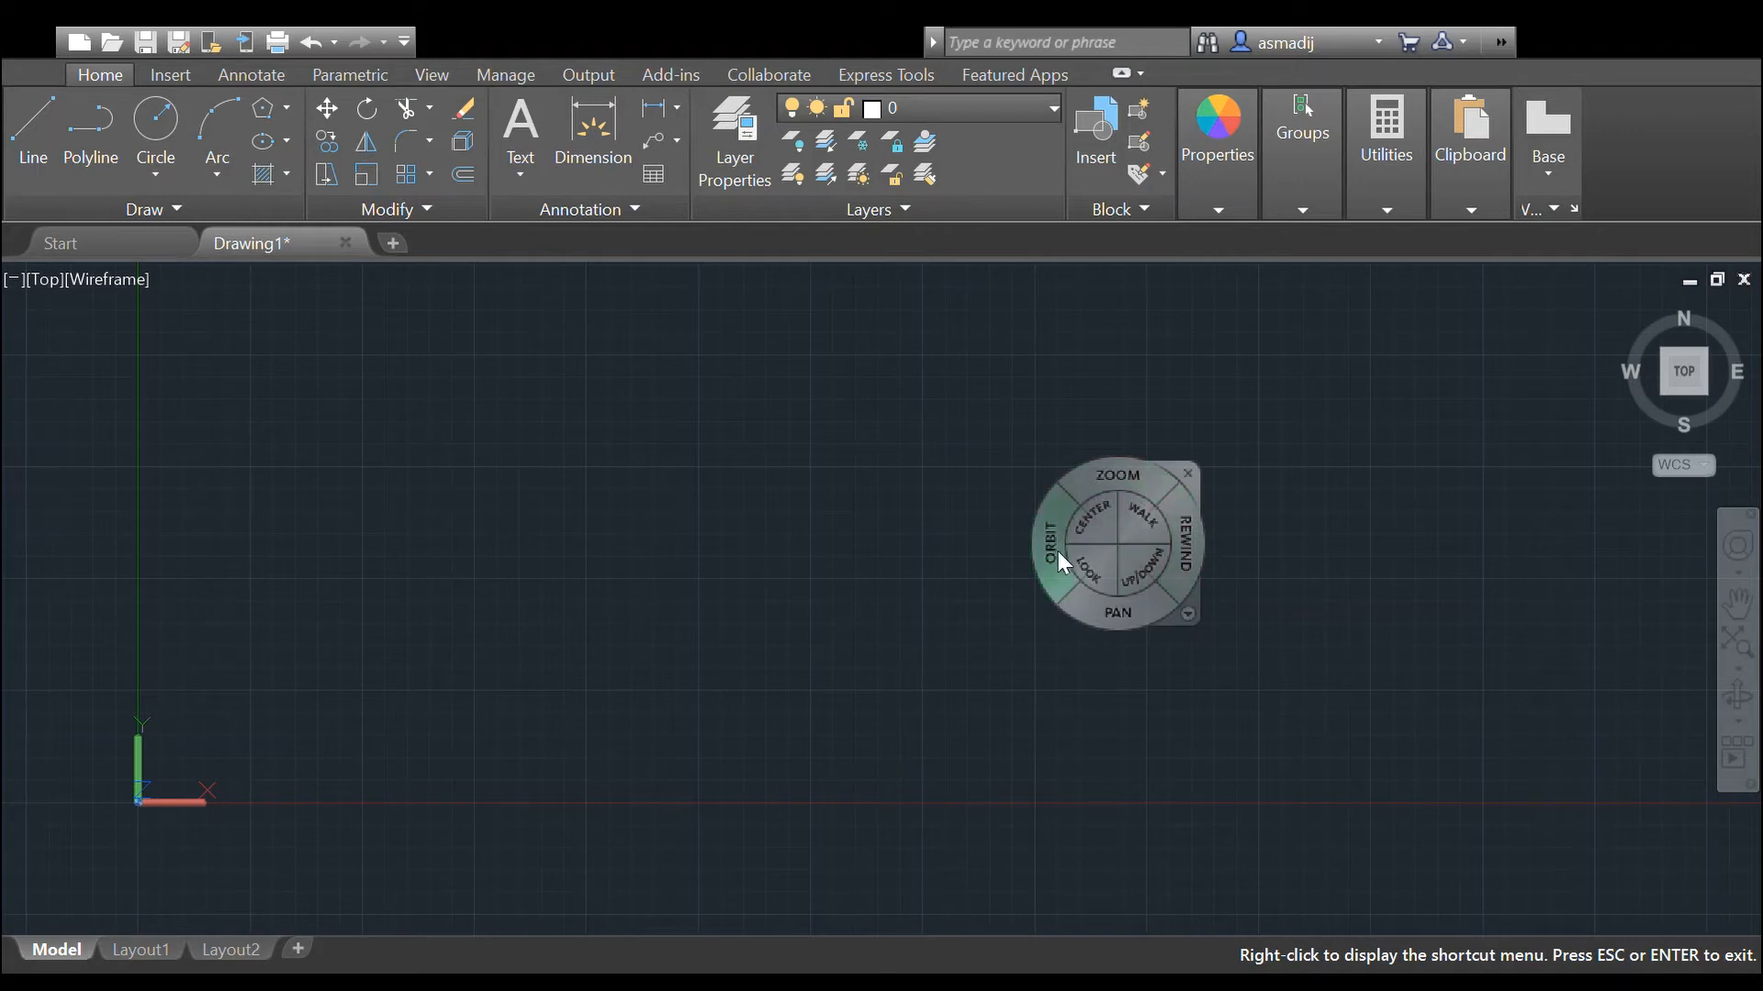
pyautogui.click(1202, 469)
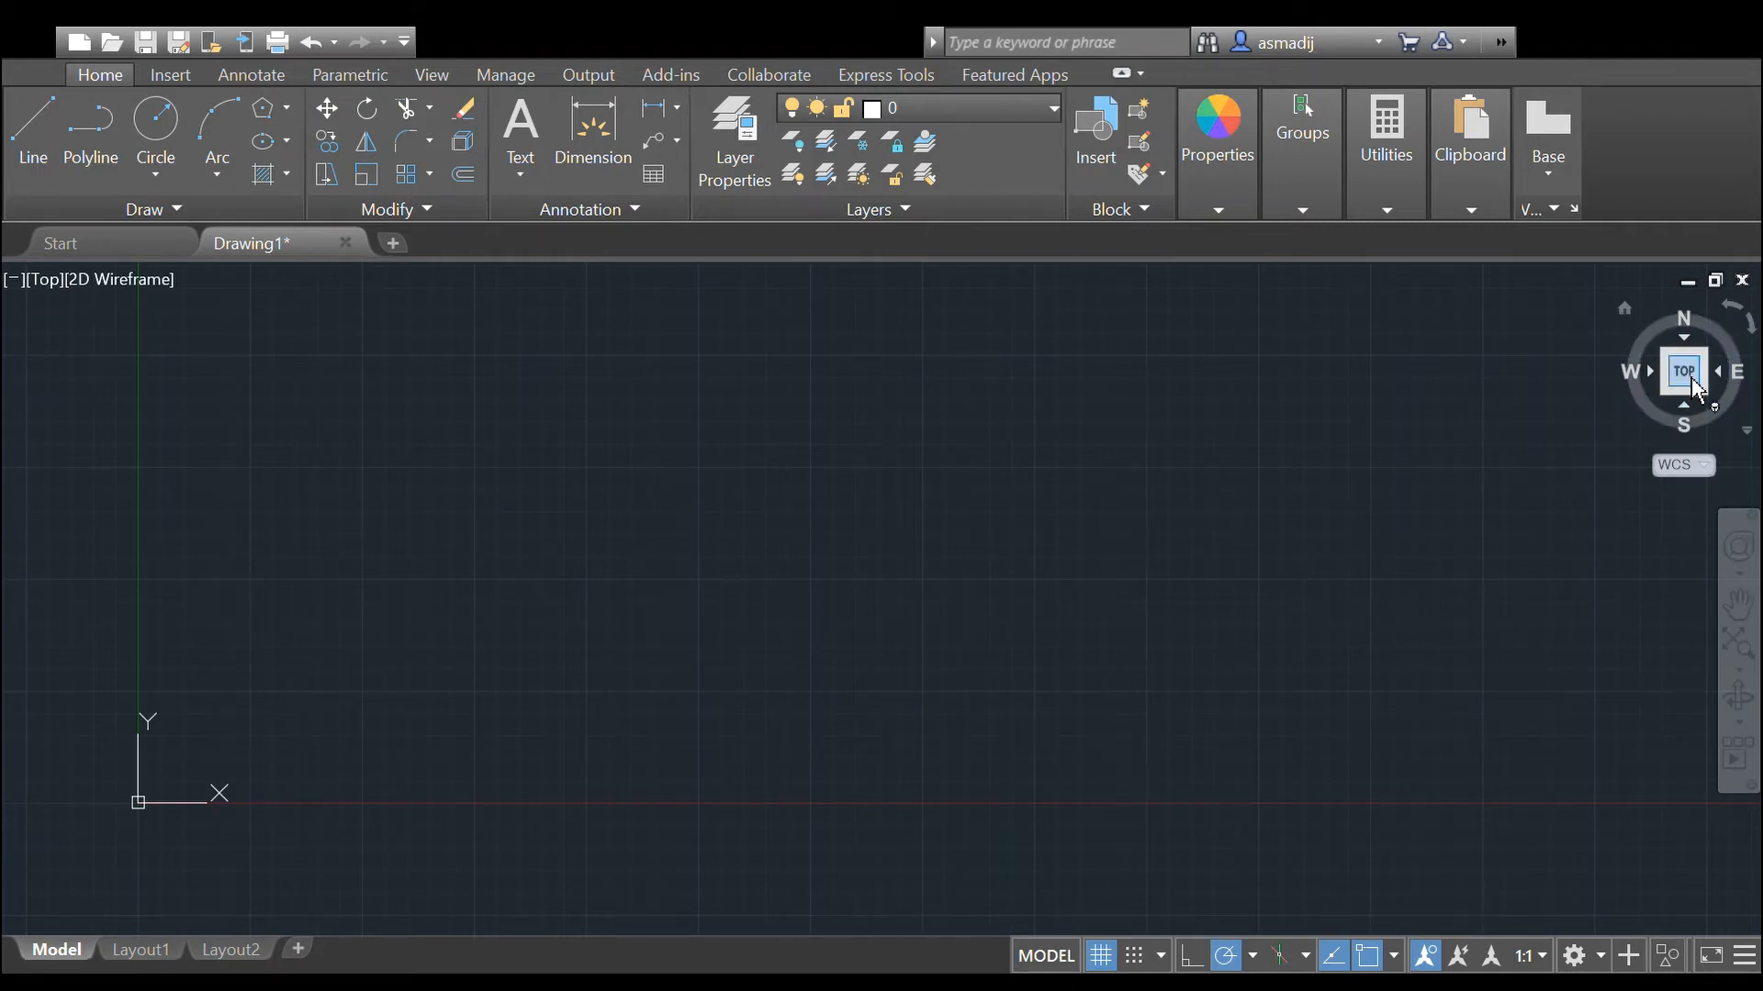
# Step: Switch the drawing to the Front view and undo that view change
pyautogui.click(1684, 407)
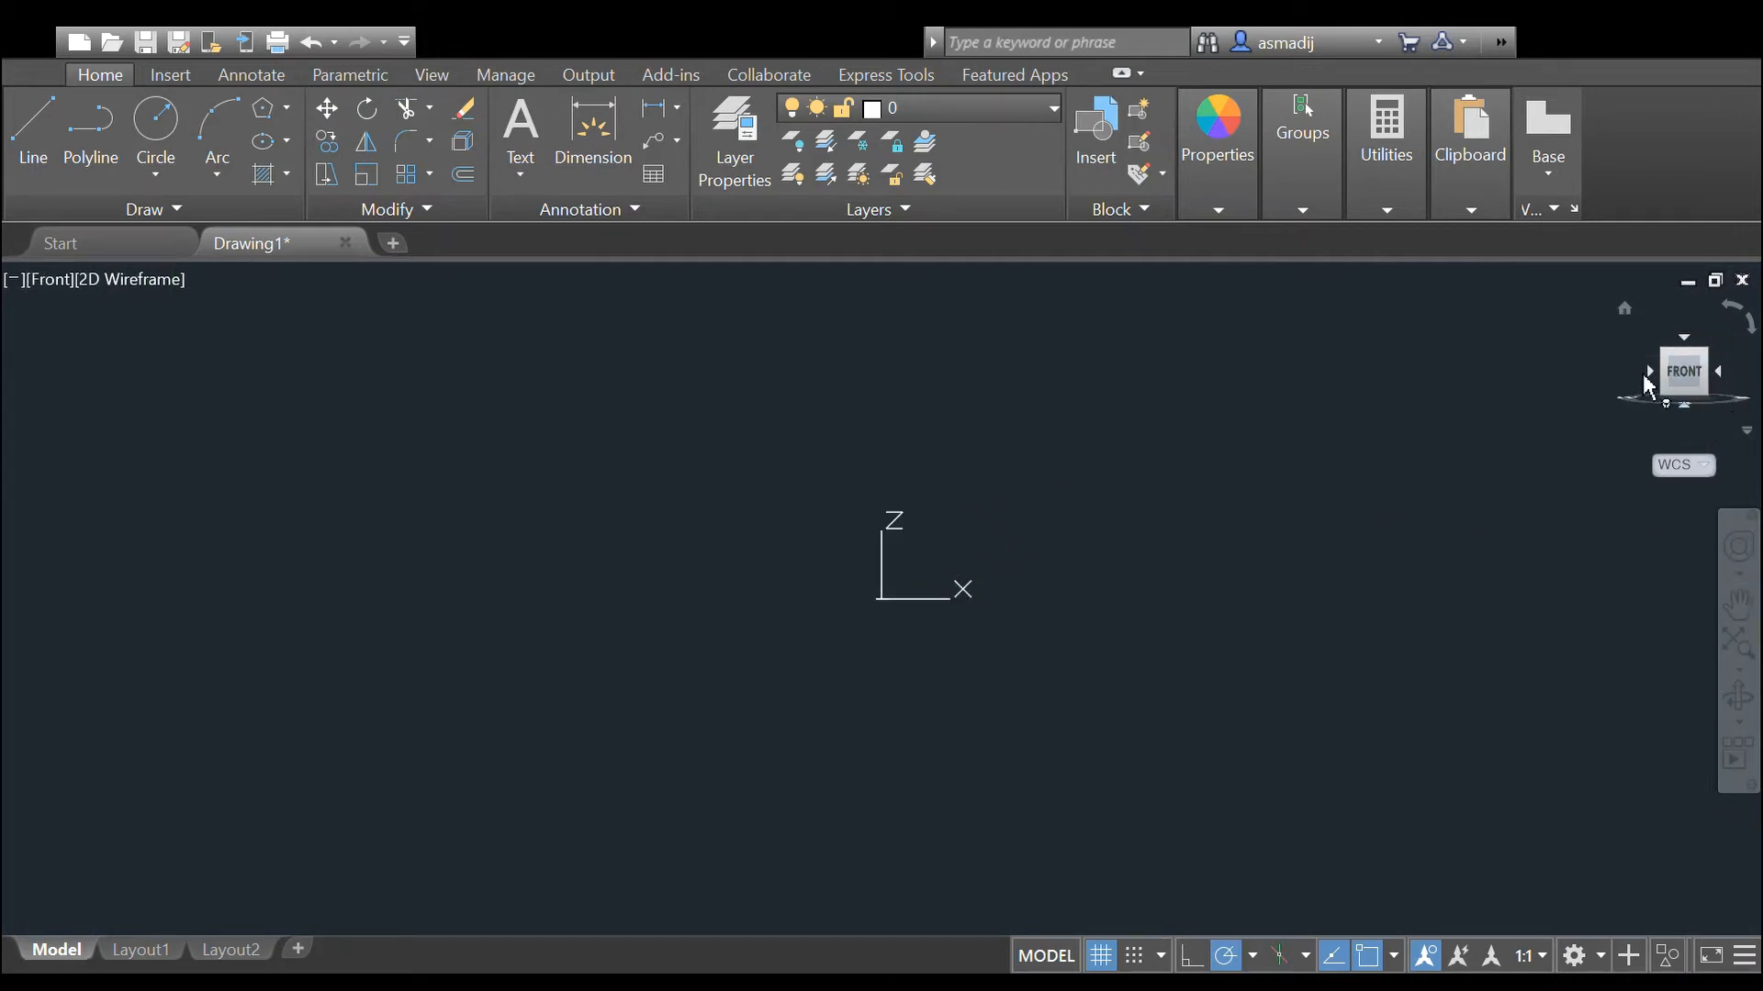
pyautogui.hotkey('ctrl', 'z')
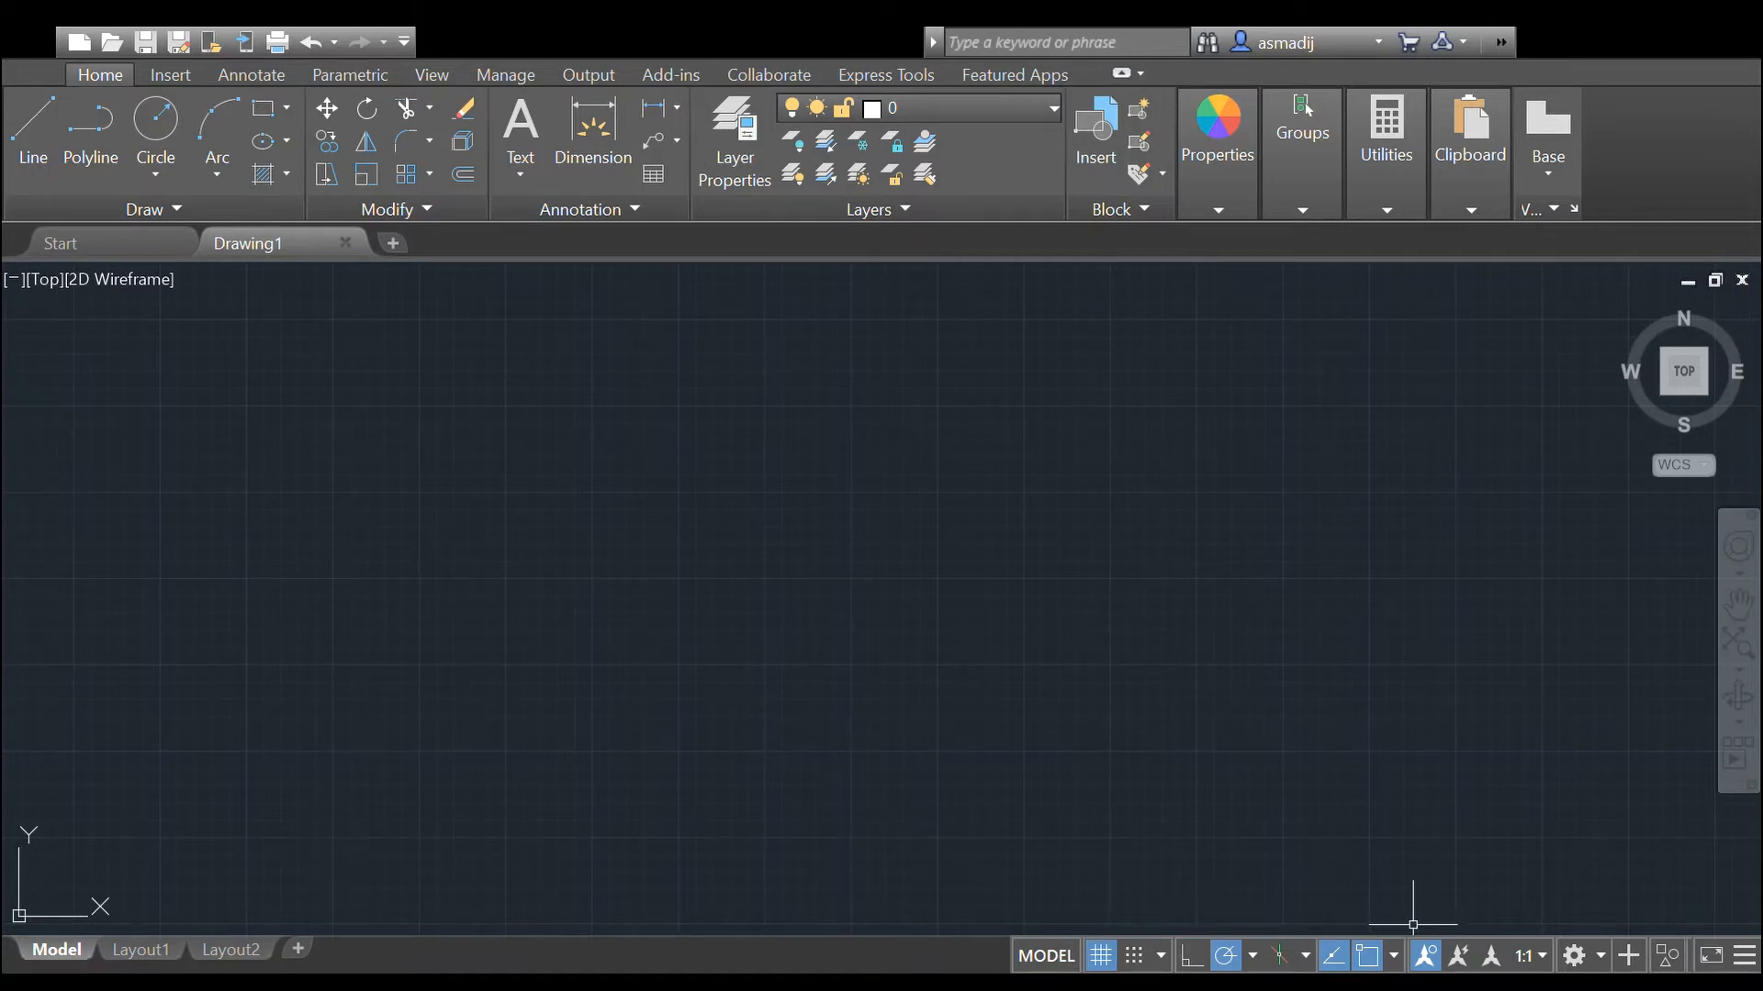
# Step: Toggle the drawing grid off and back on, and turn on snap mode
pyautogui.click(1103, 957)
pyautogui.click(1103, 956)
pyautogui.click(1136, 957)
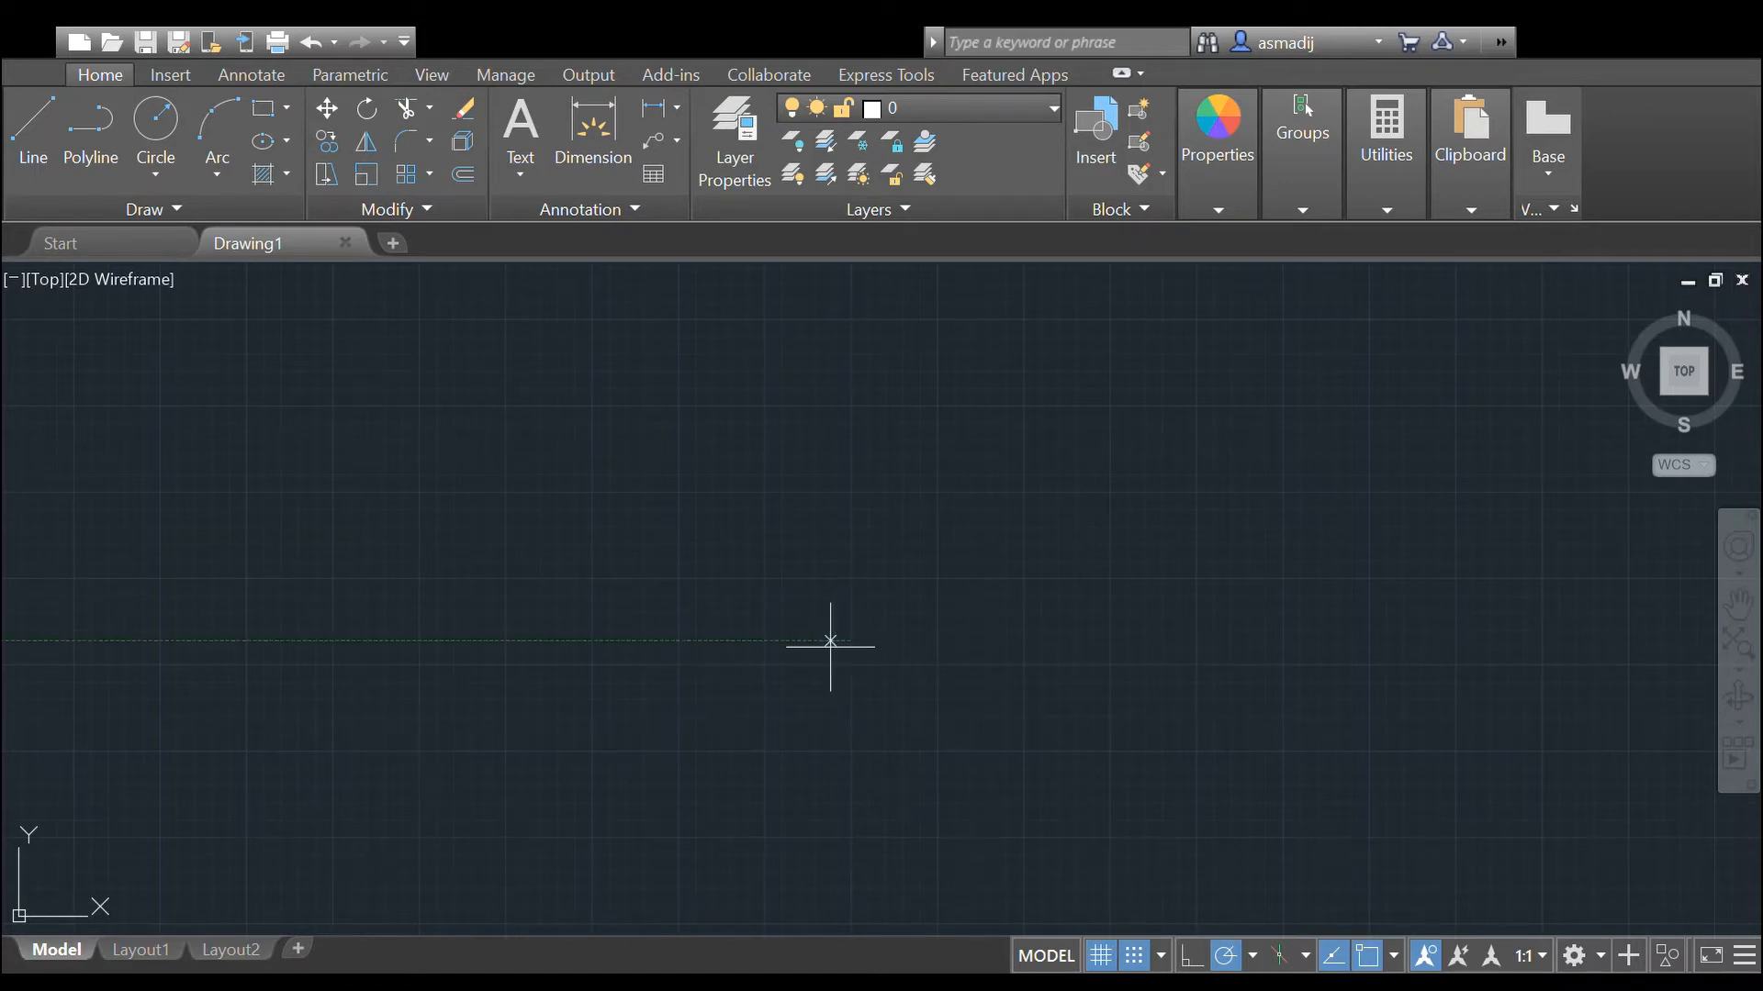
# Step: Draw a closed four-sided outline with the Line tool on snap points, with a peak, a long horizontal base and a short vertical side
pyautogui.scroll(5, 843, 676)
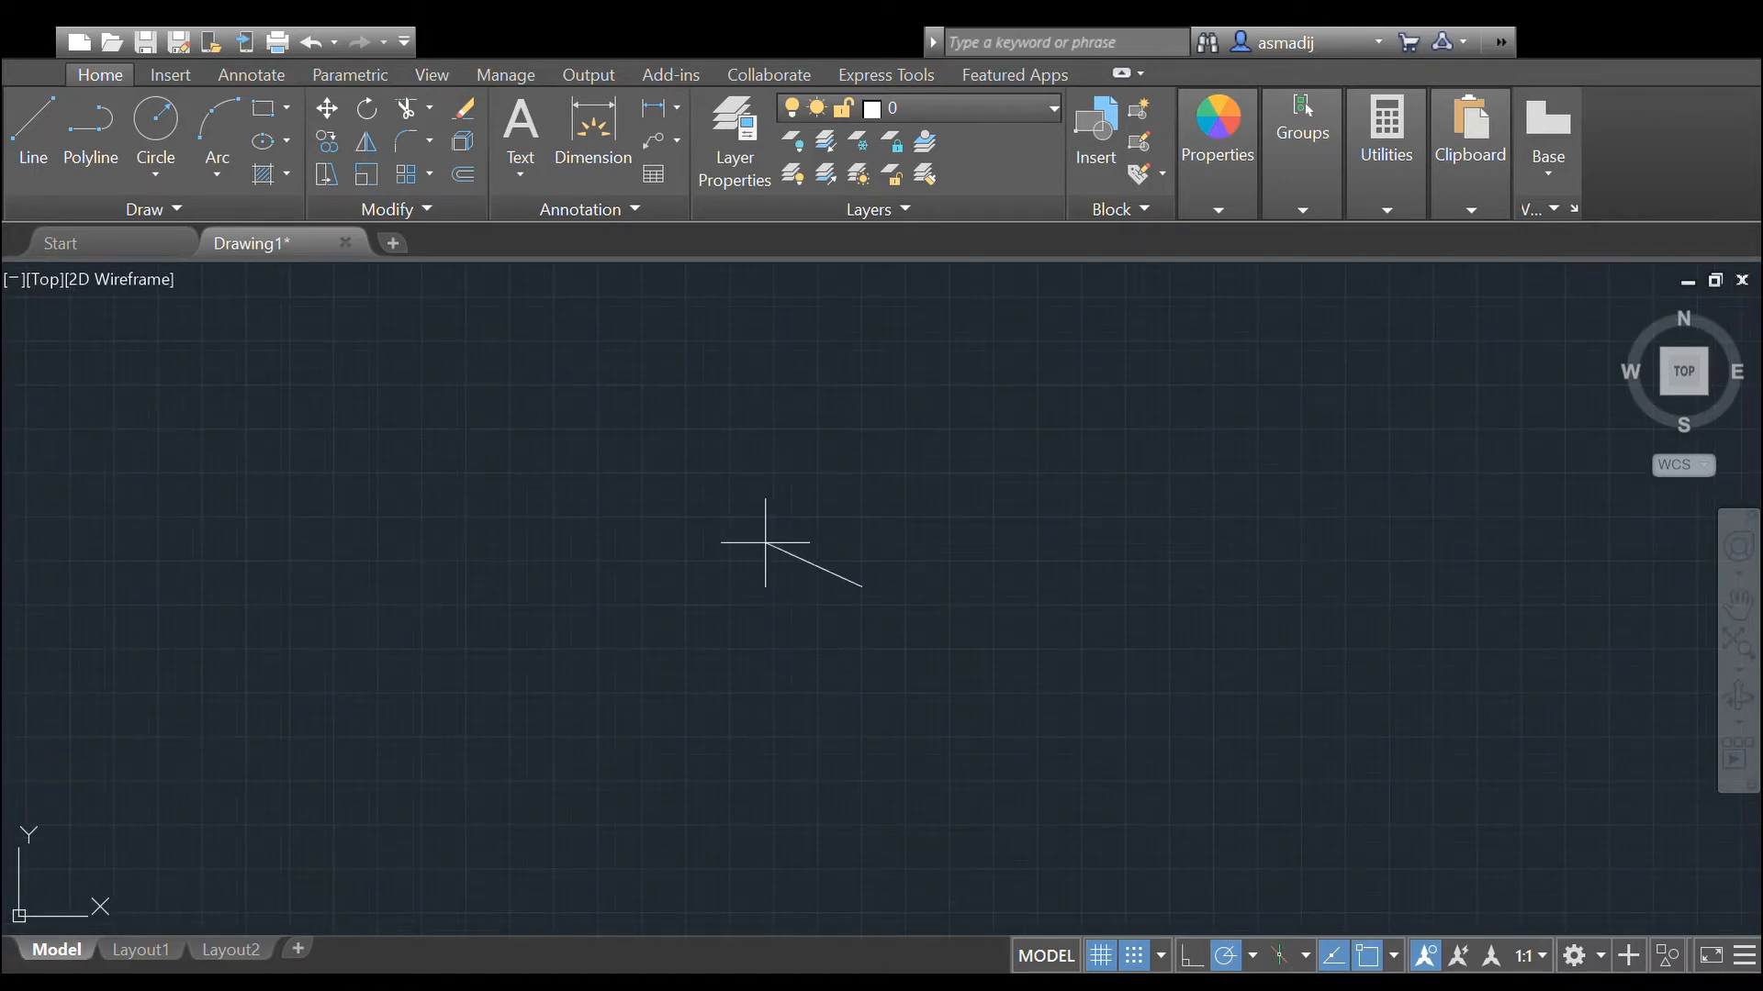
pyautogui.scroll(2, 763, 543)
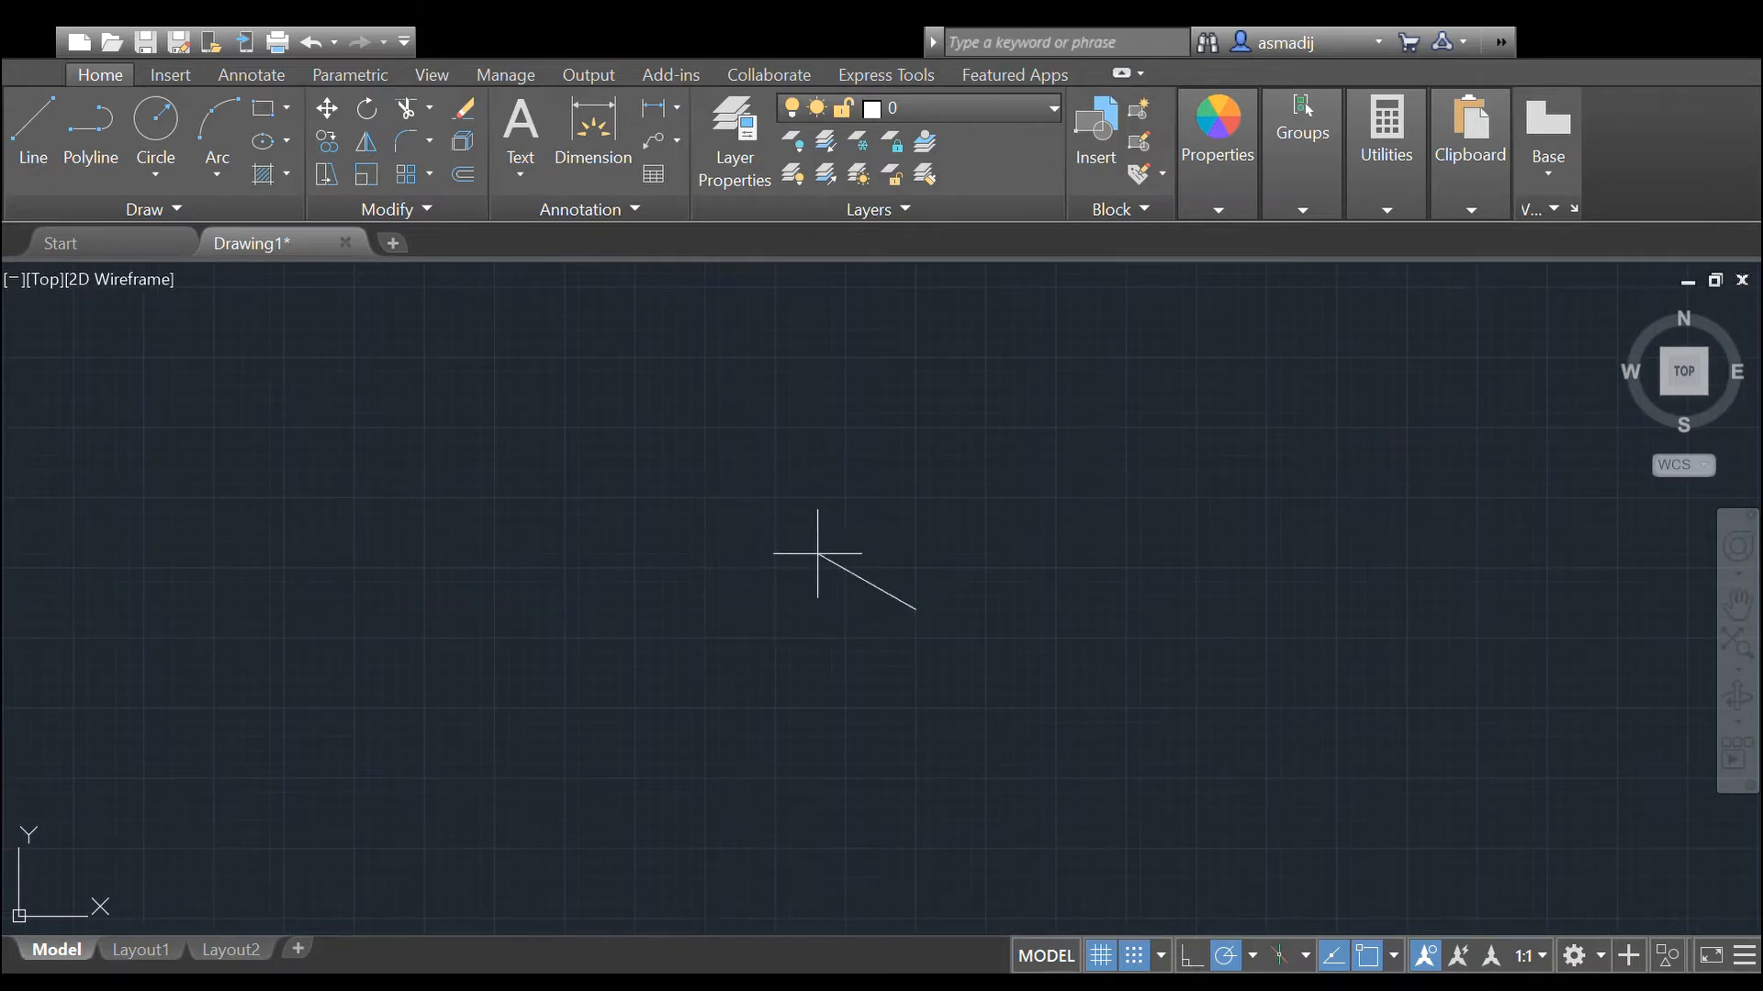
pyautogui.scroll(2, 747, 539)
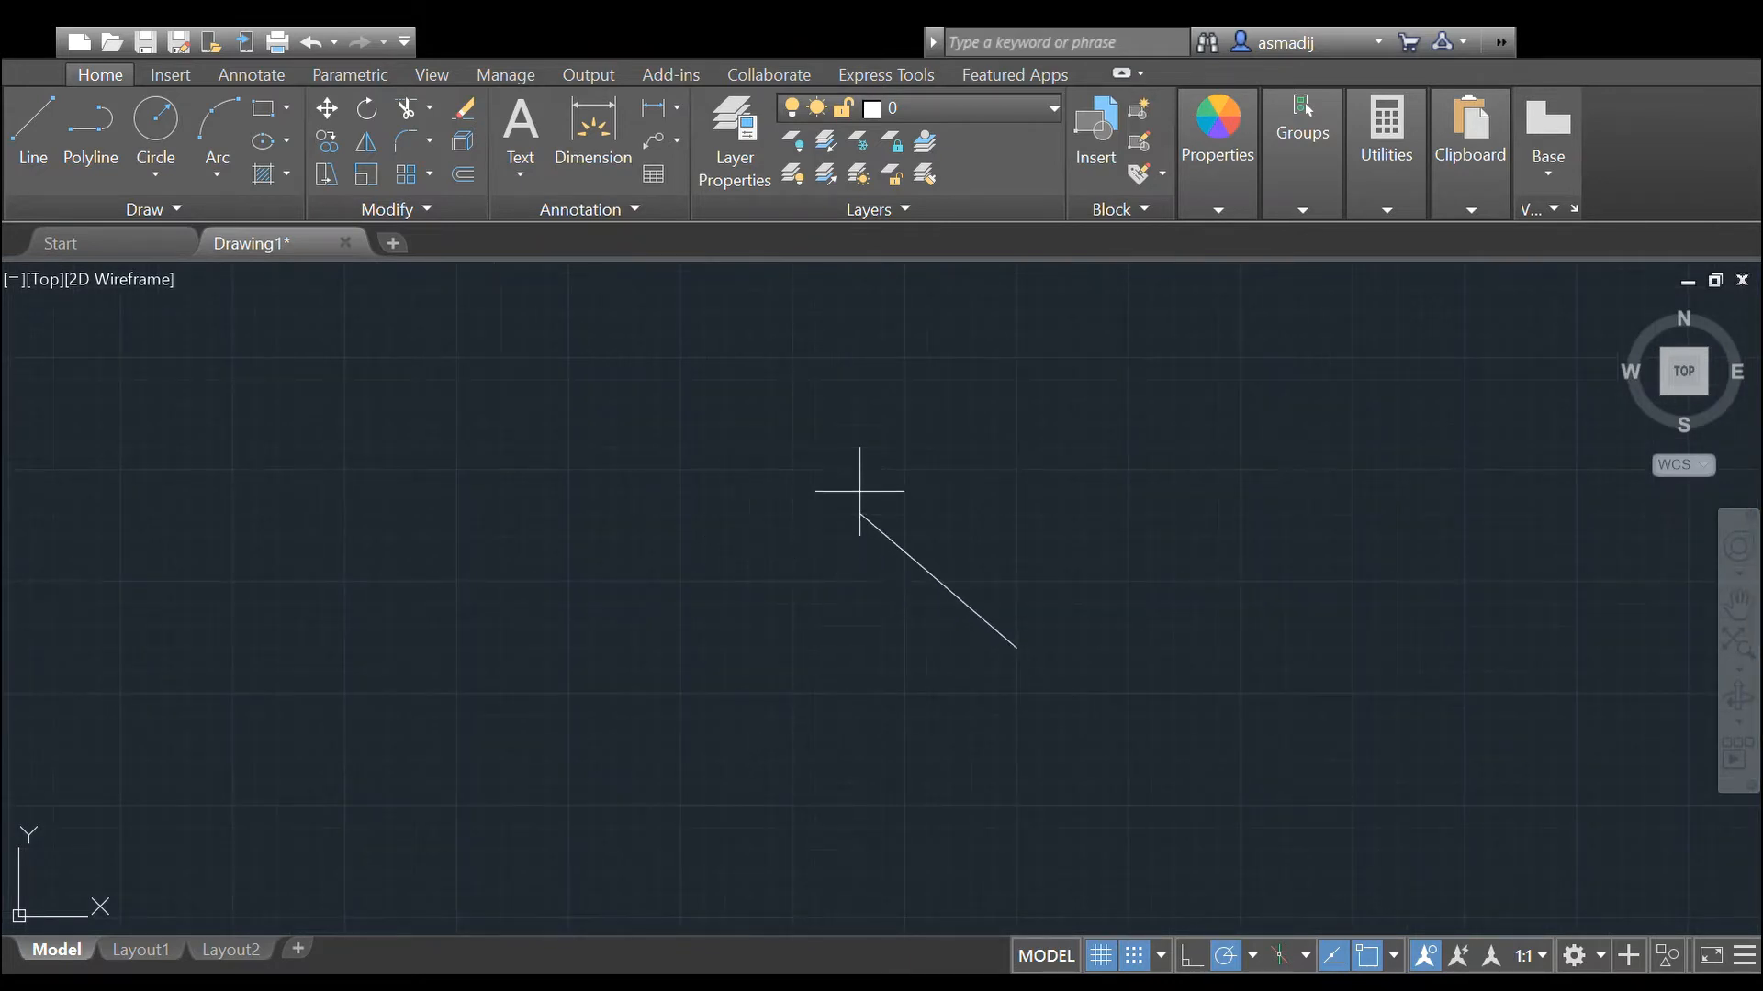
pyautogui.click(814, 379)
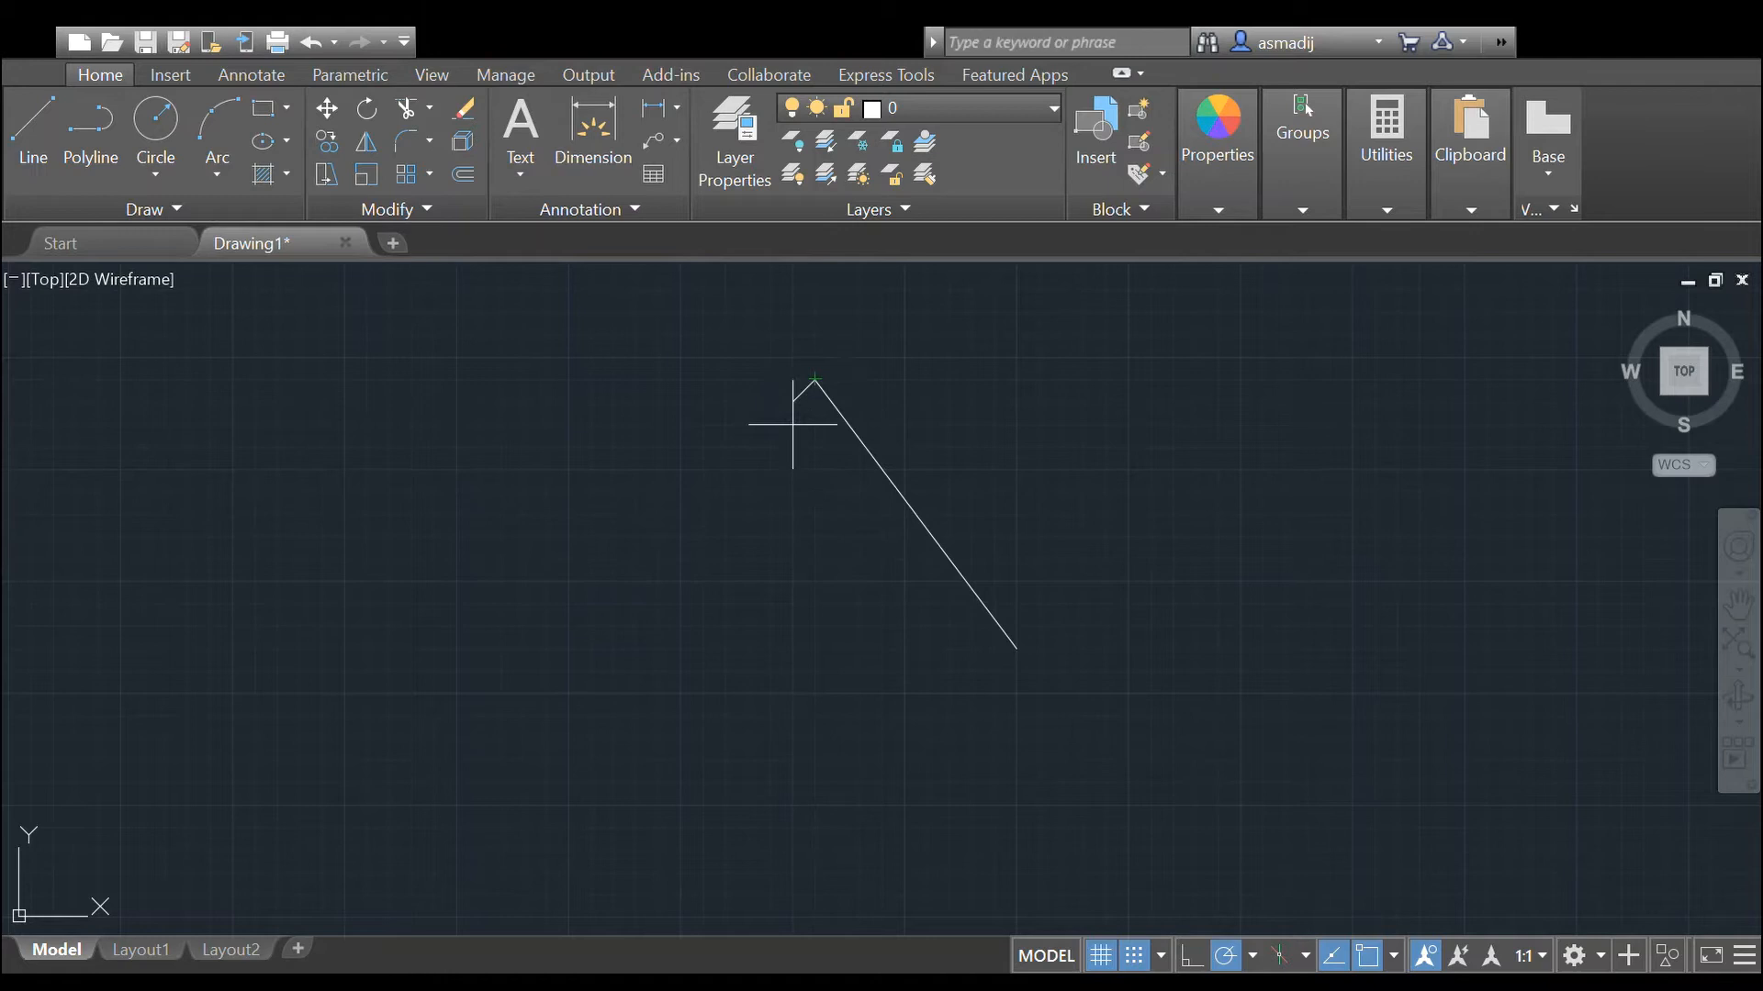
pyautogui.click(457, 693)
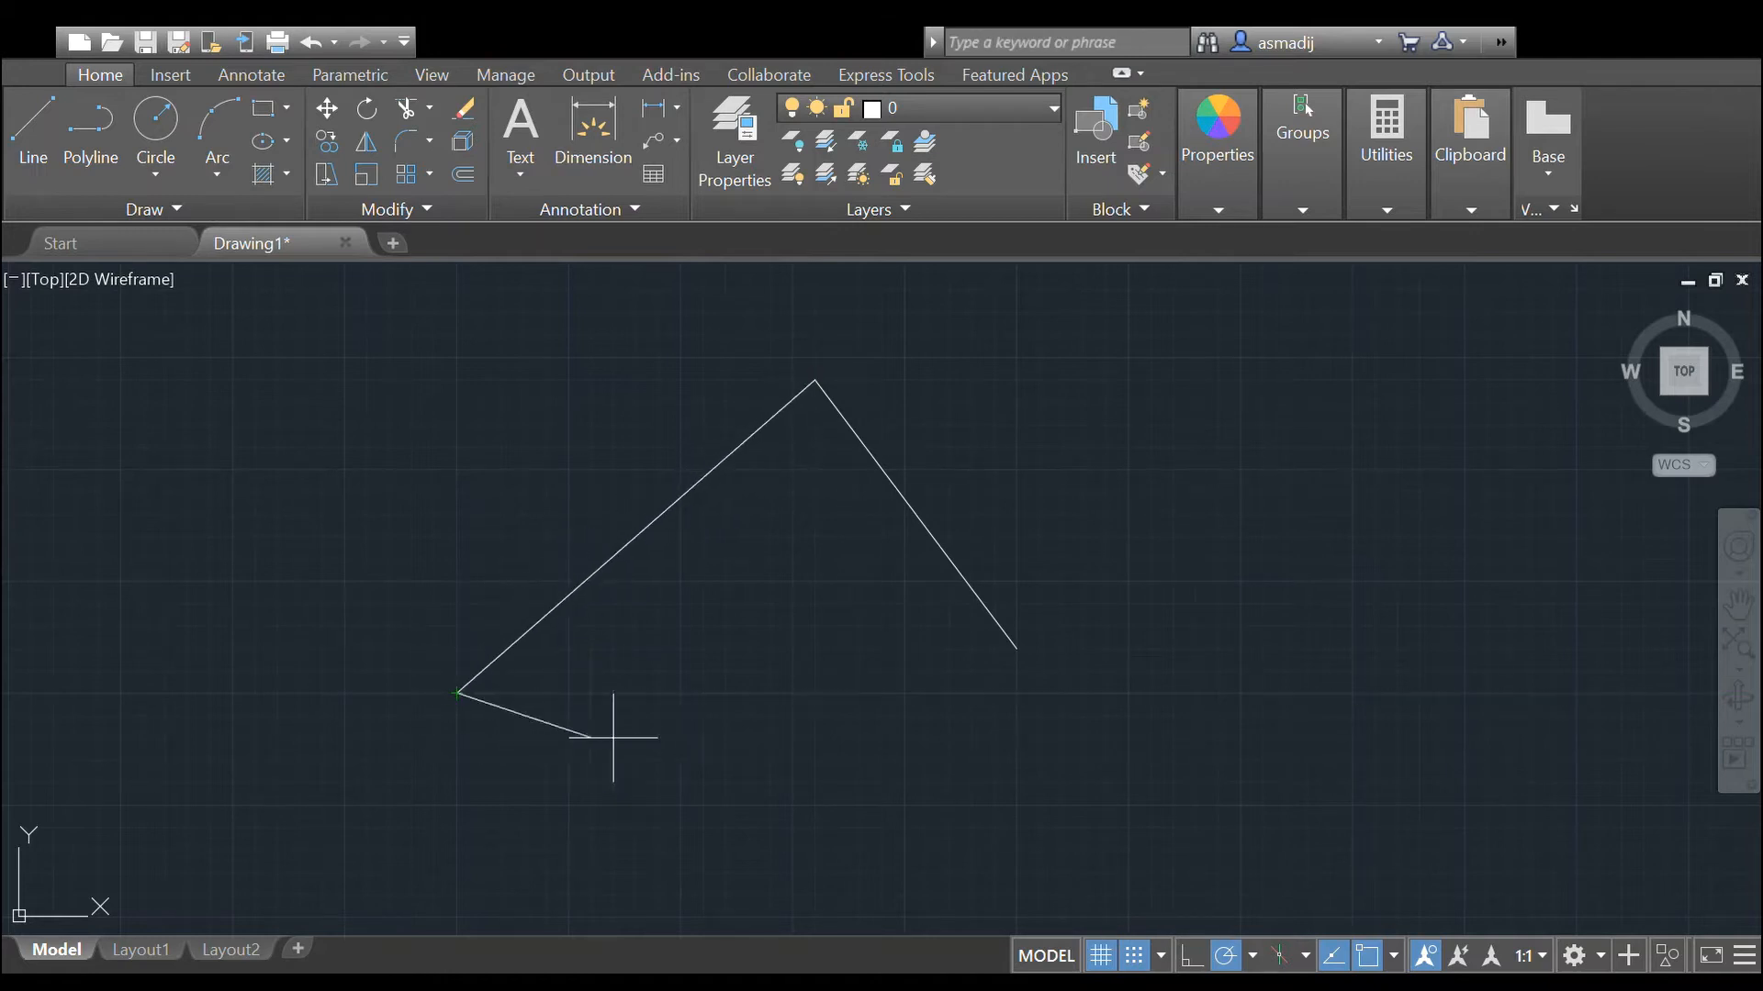
pyautogui.click(1016, 693)
pyautogui.click(1016, 648)
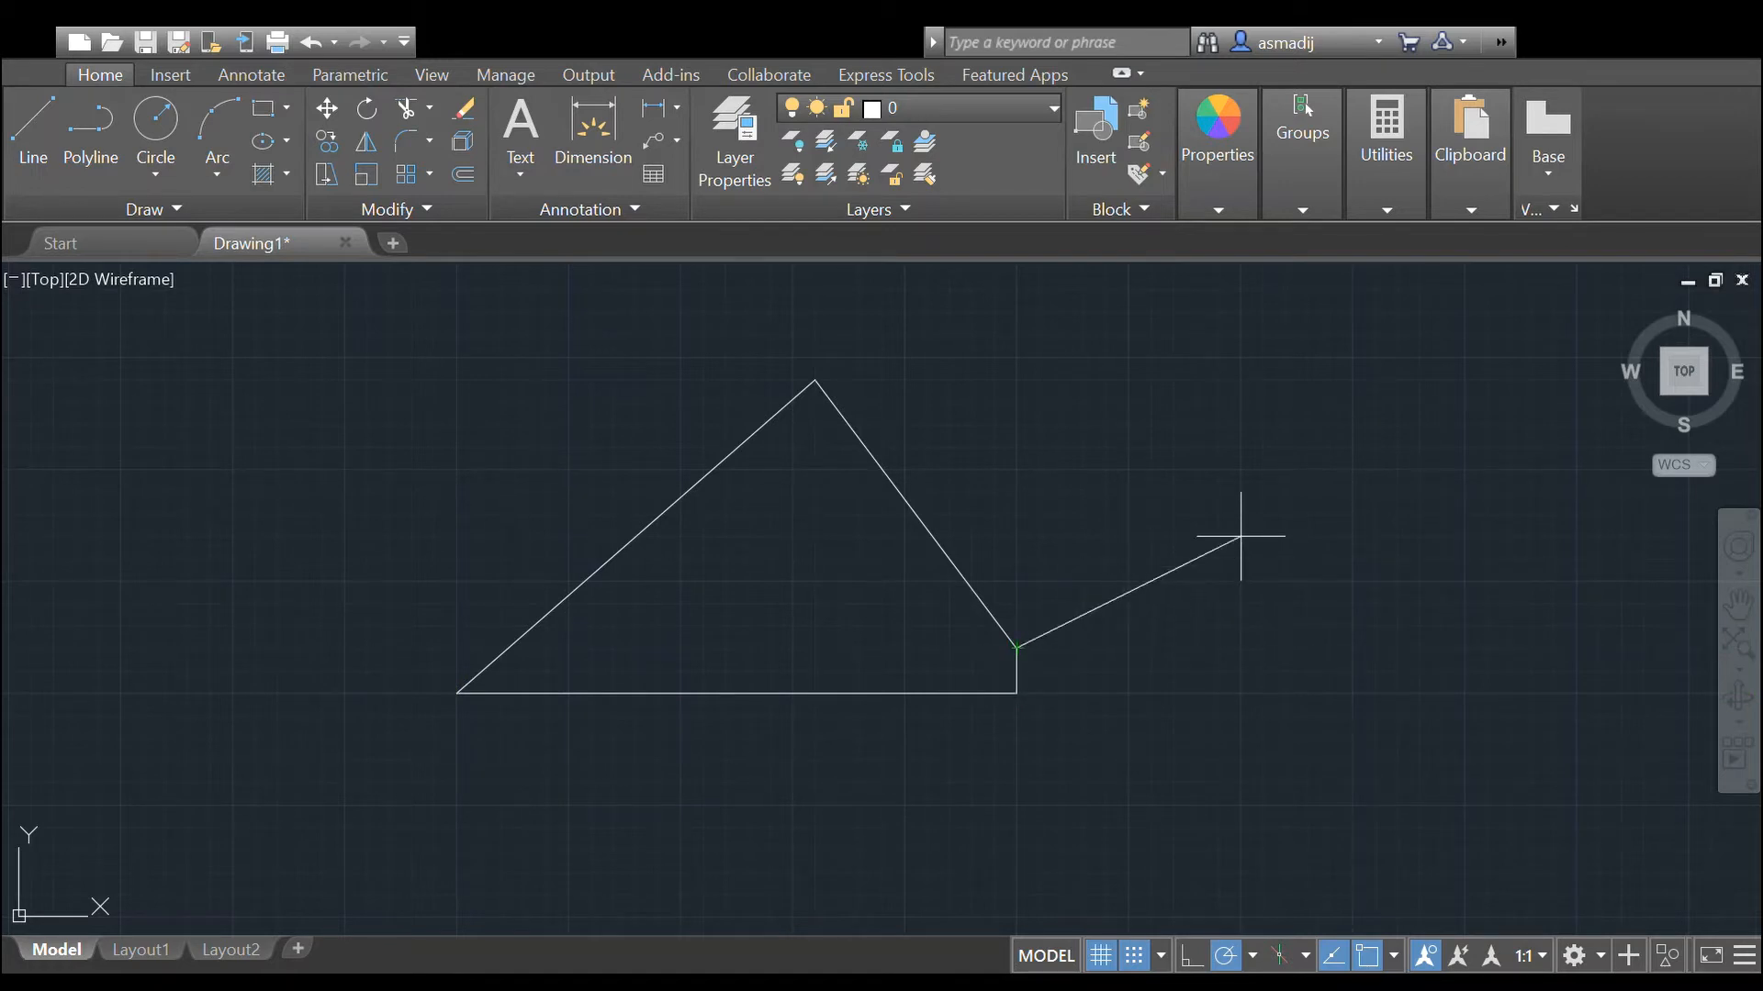
# Step: Continue the line chain from the outline's corner to form two adjoining triangles sharing its peak, and end the Line command
pyautogui.click(1240, 536)
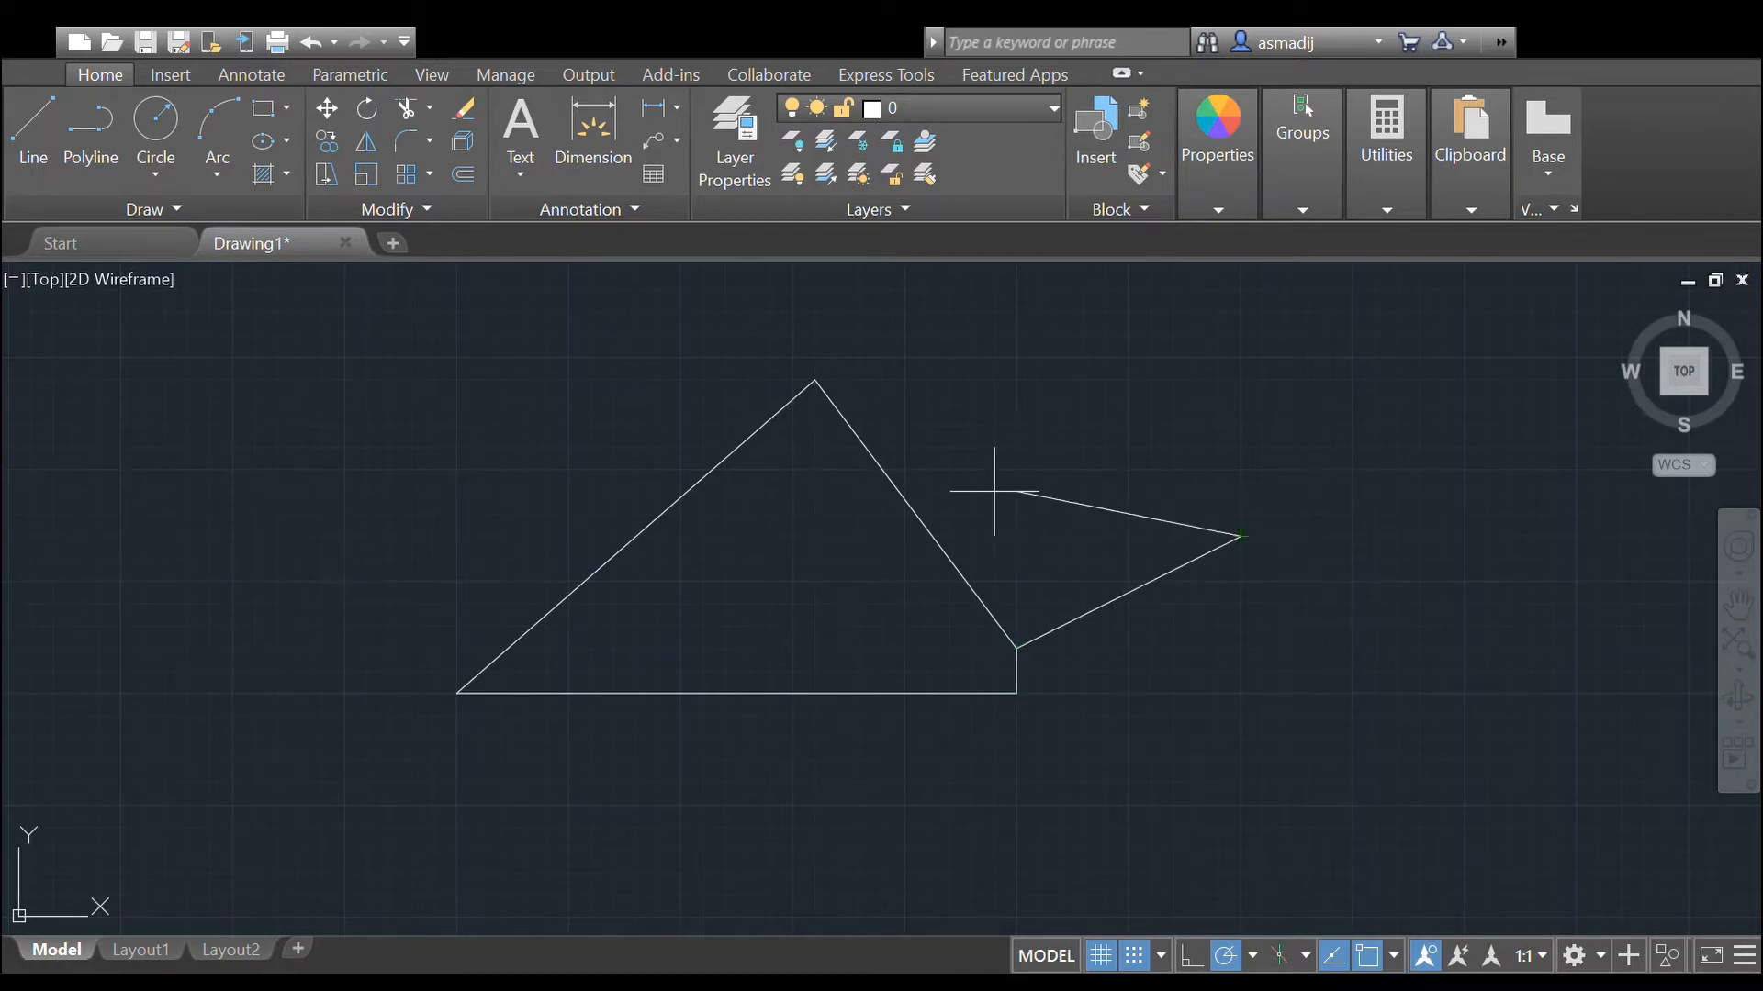
pyautogui.click(814, 378)
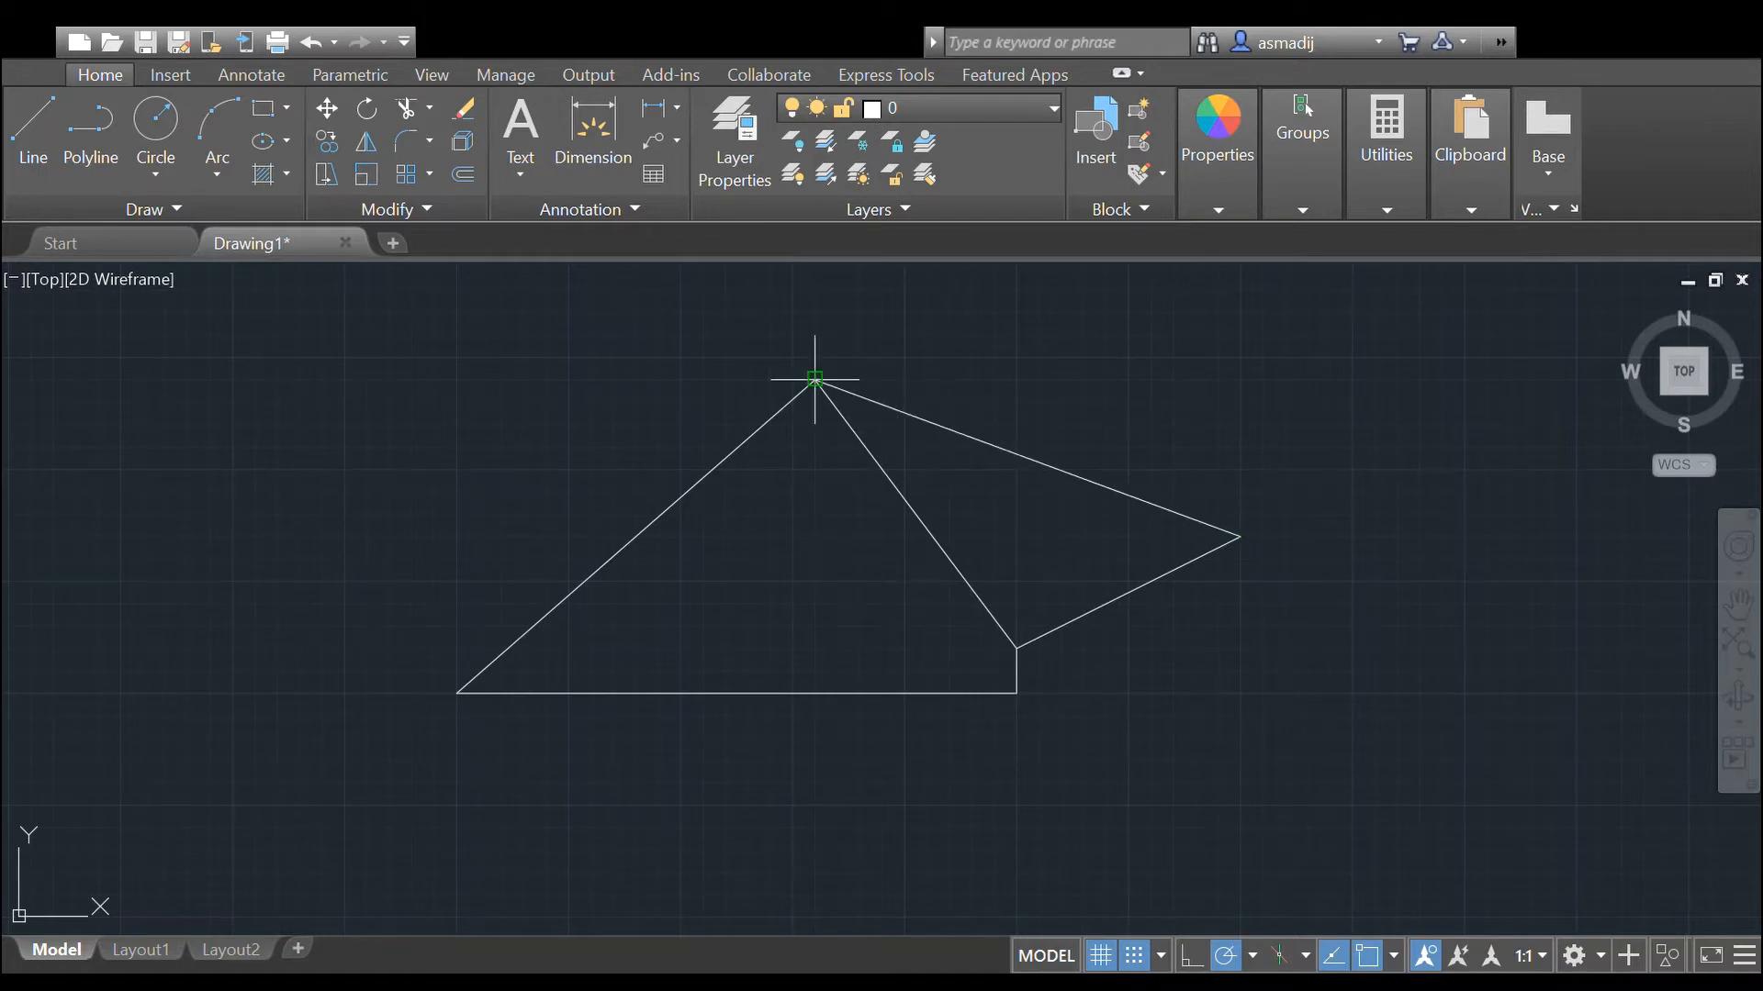
pyautogui.click(1240, 313)
pyautogui.click(1240, 536)
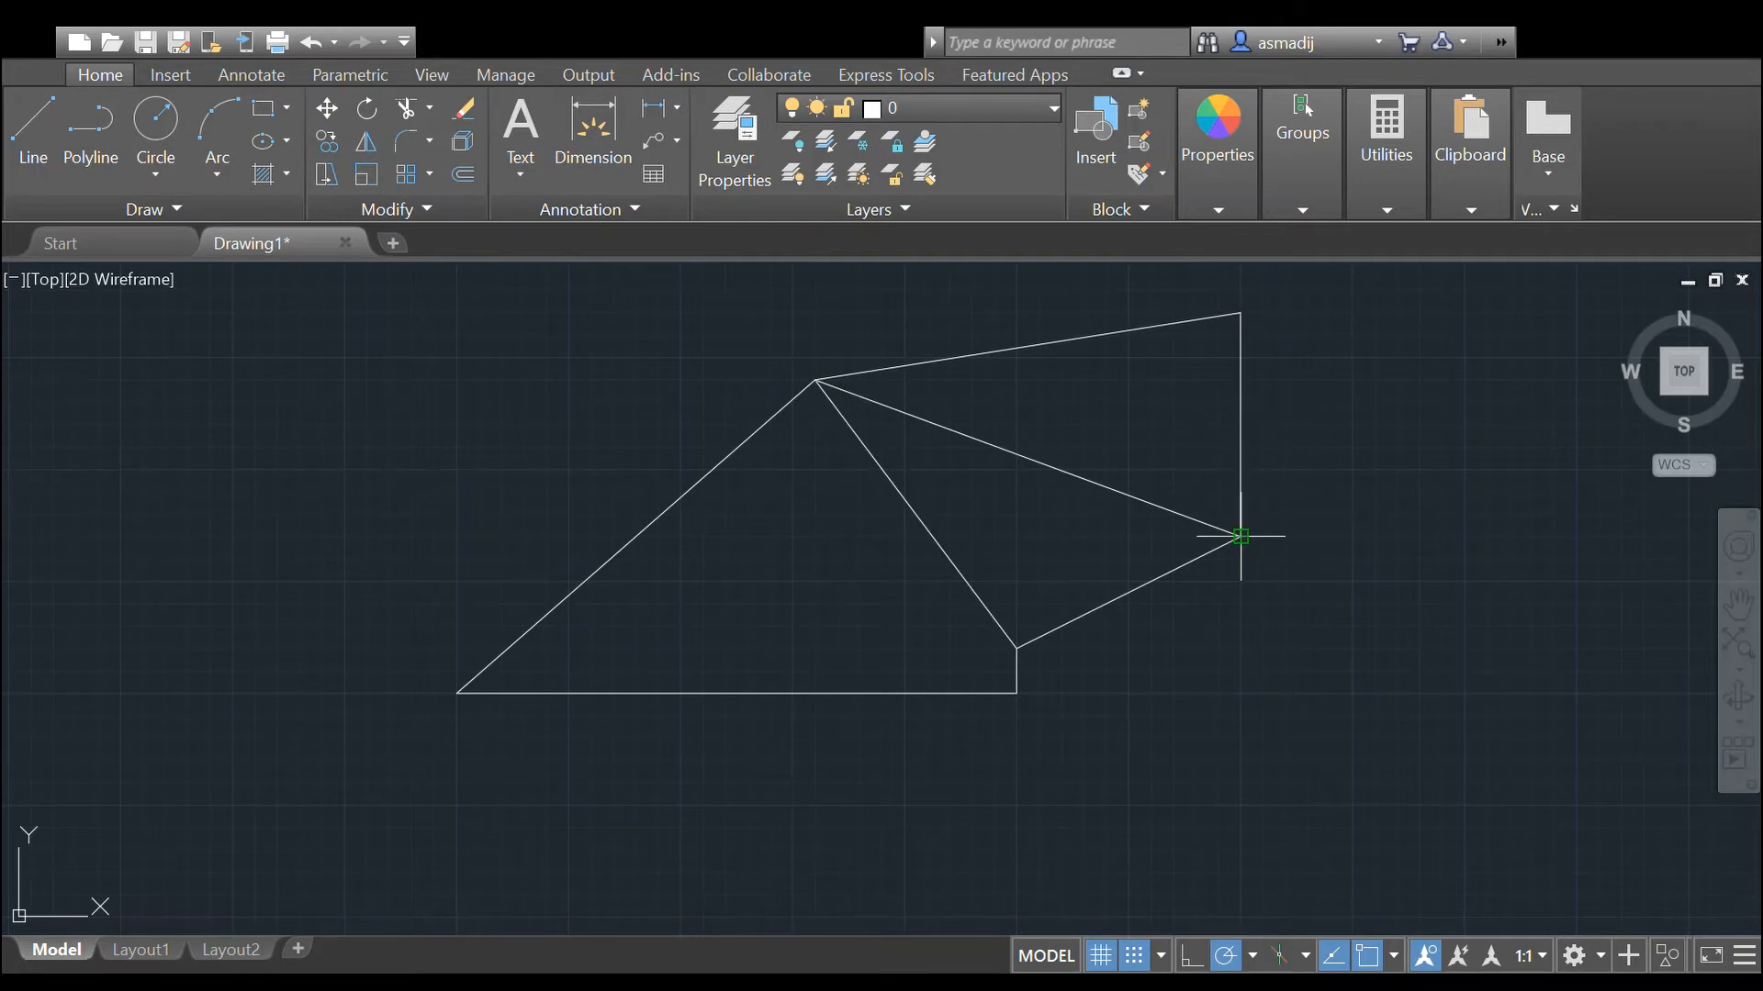
pyautogui.press('Escape')
# Step: Inspect the outline's corner joint up close, and turn on Ortho mode
pyautogui.scroll(2, 1087, 707)
pyautogui.scroll(2, 1088, 707)
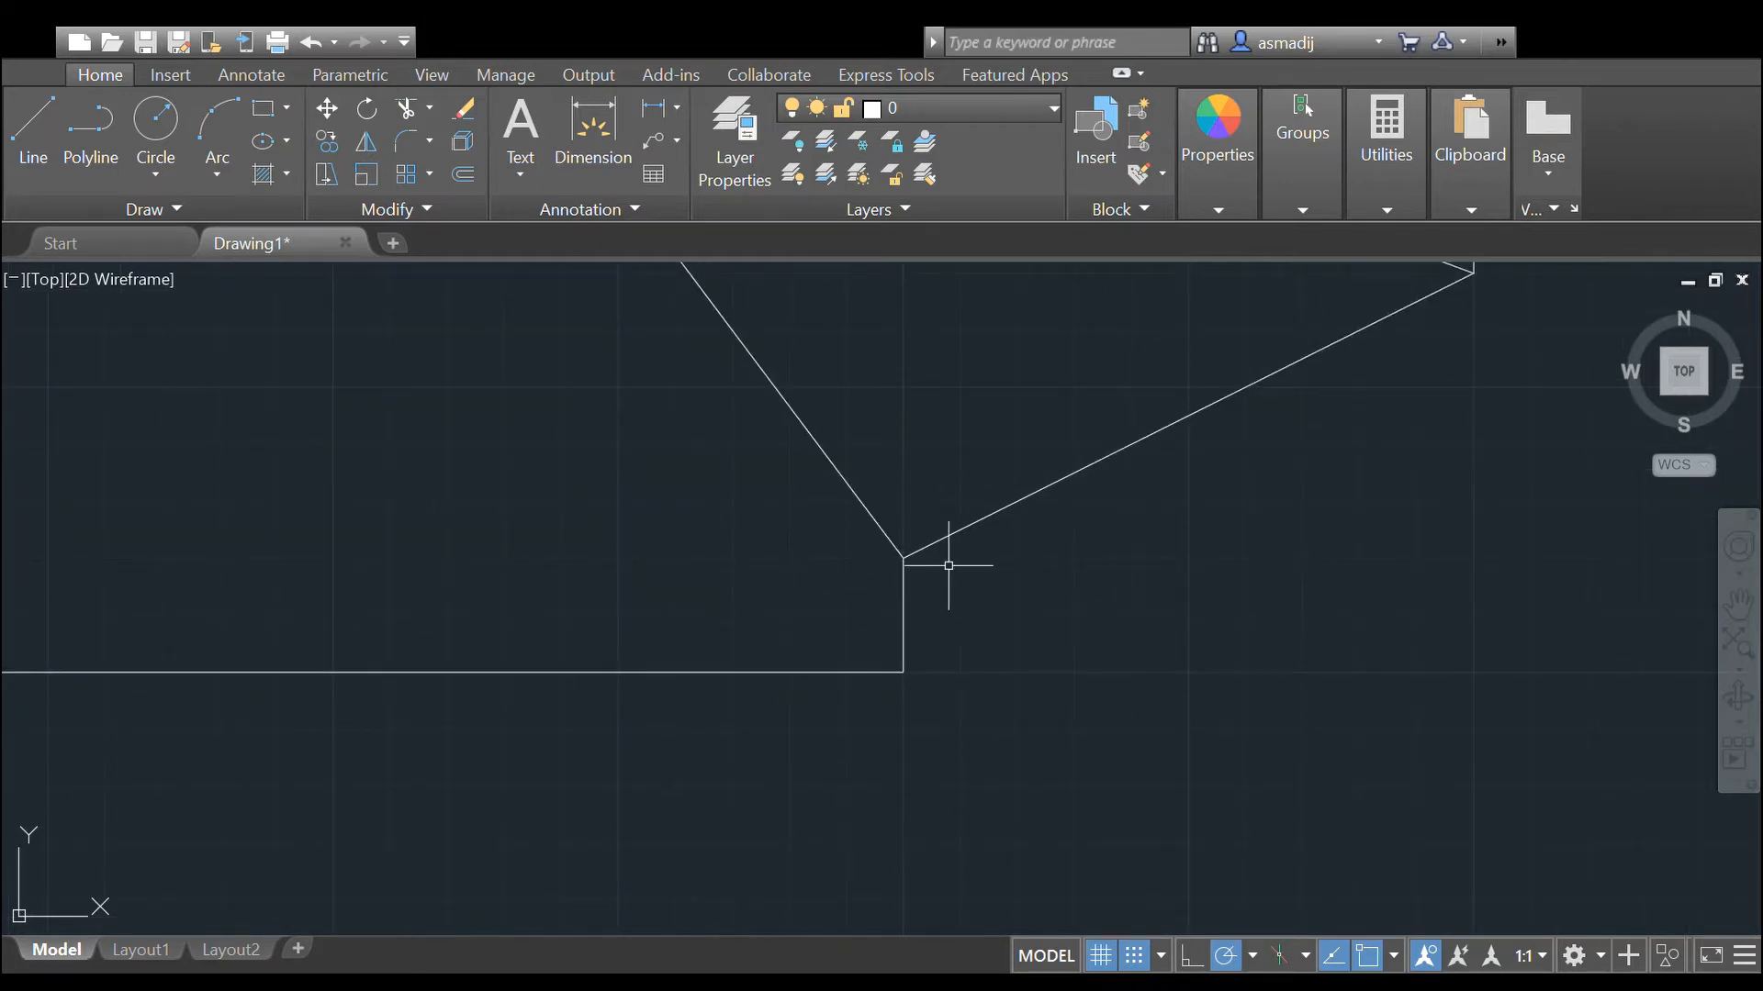
pyautogui.scroll(-4, 944, 574)
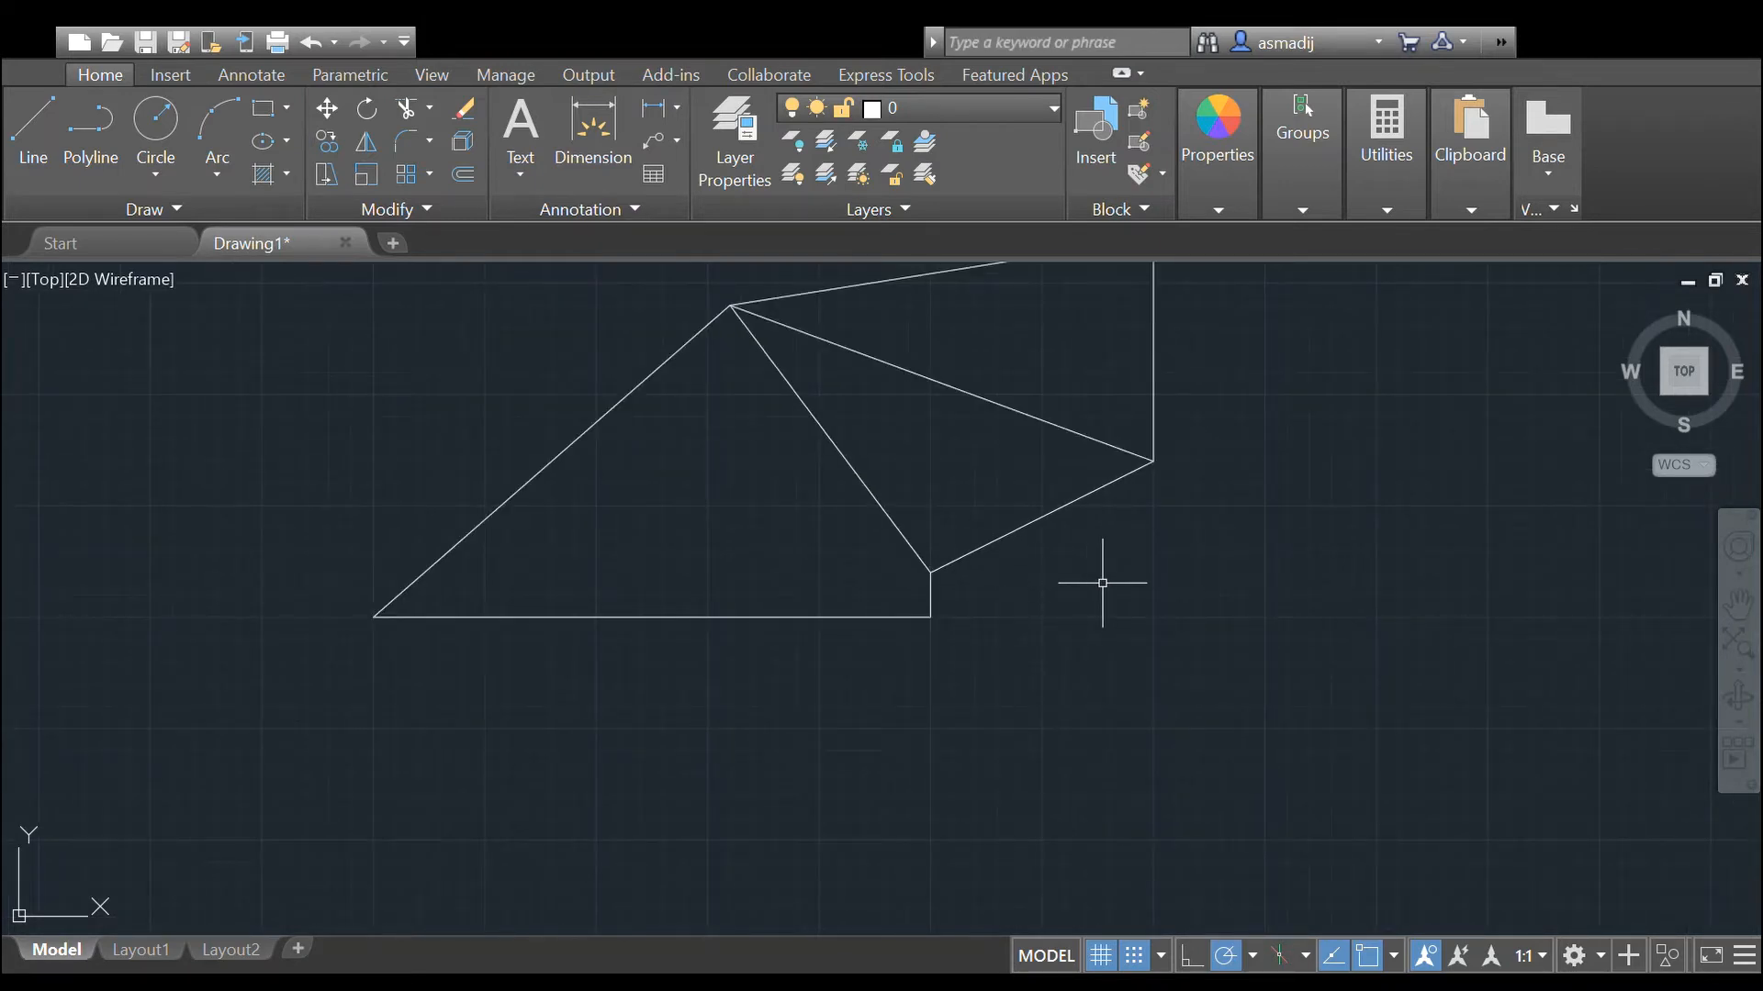
pyautogui.moveTo(1105, 582); pyautogui.dragTo(1066, 669, button='middle')
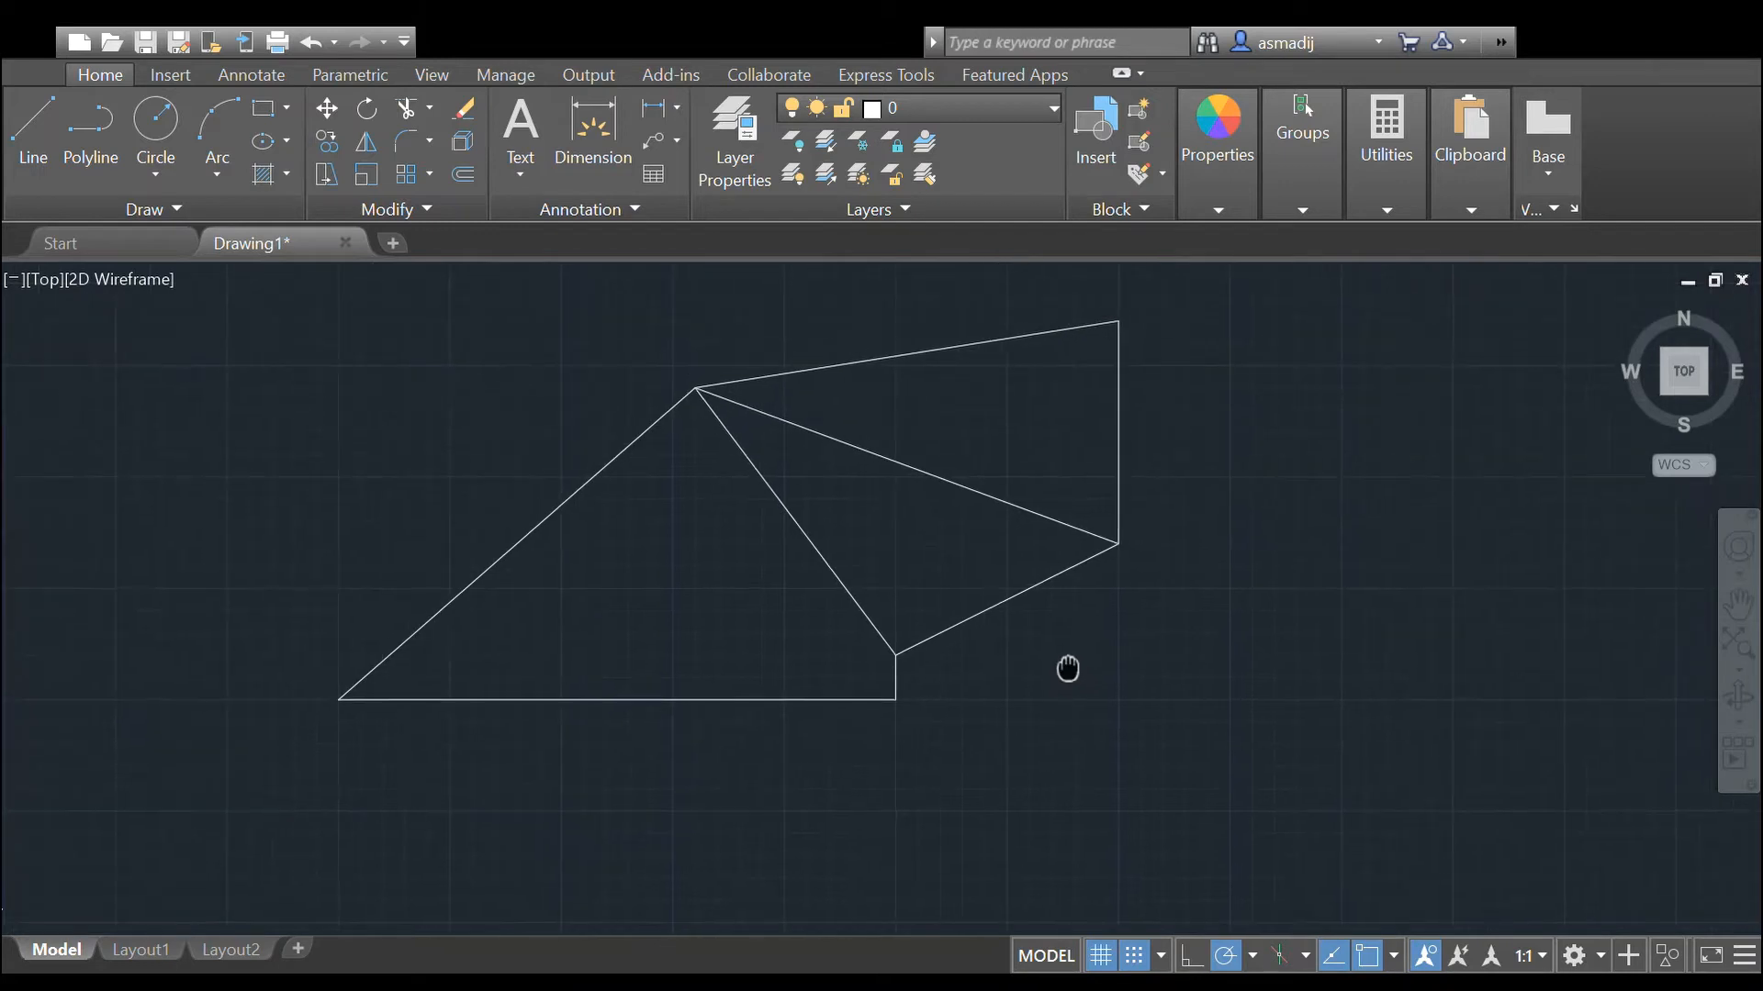
pyautogui.click(1192, 958)
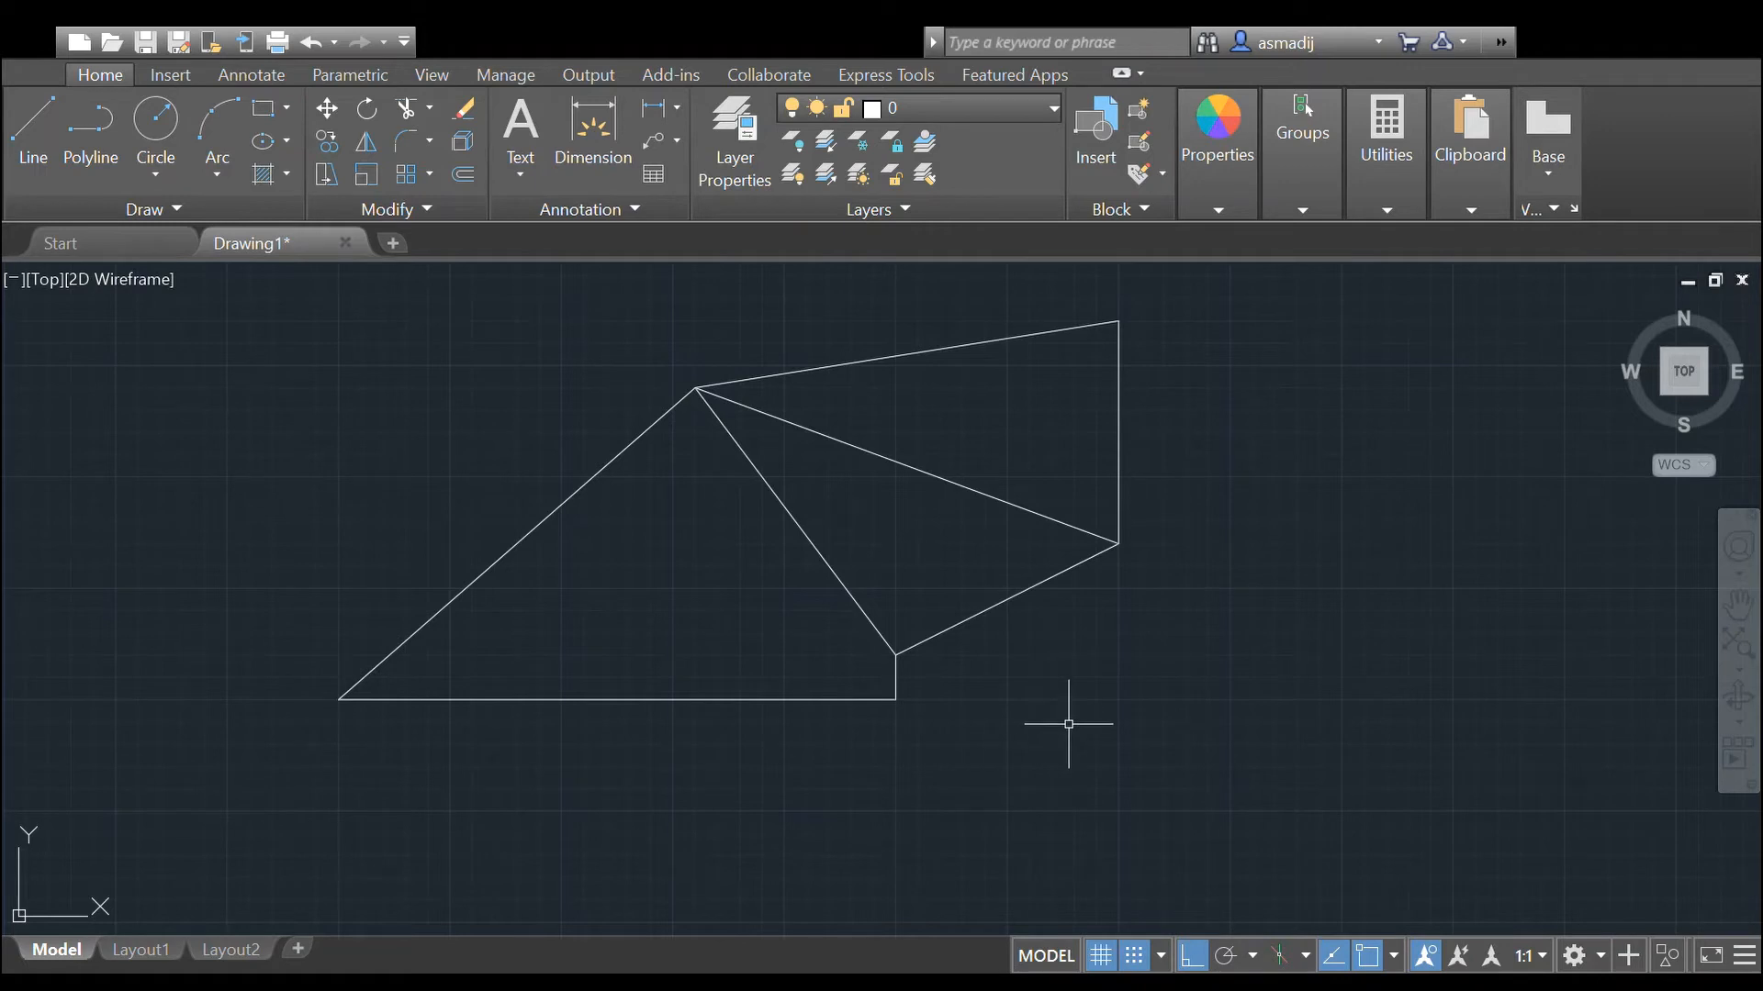
# Step: Draw a closed six-sided L-shaped outline of horizontal and vertical lines beside the triangles
pyautogui.press('l')
pyautogui.press('Return')
pyautogui.click(1030, 745)
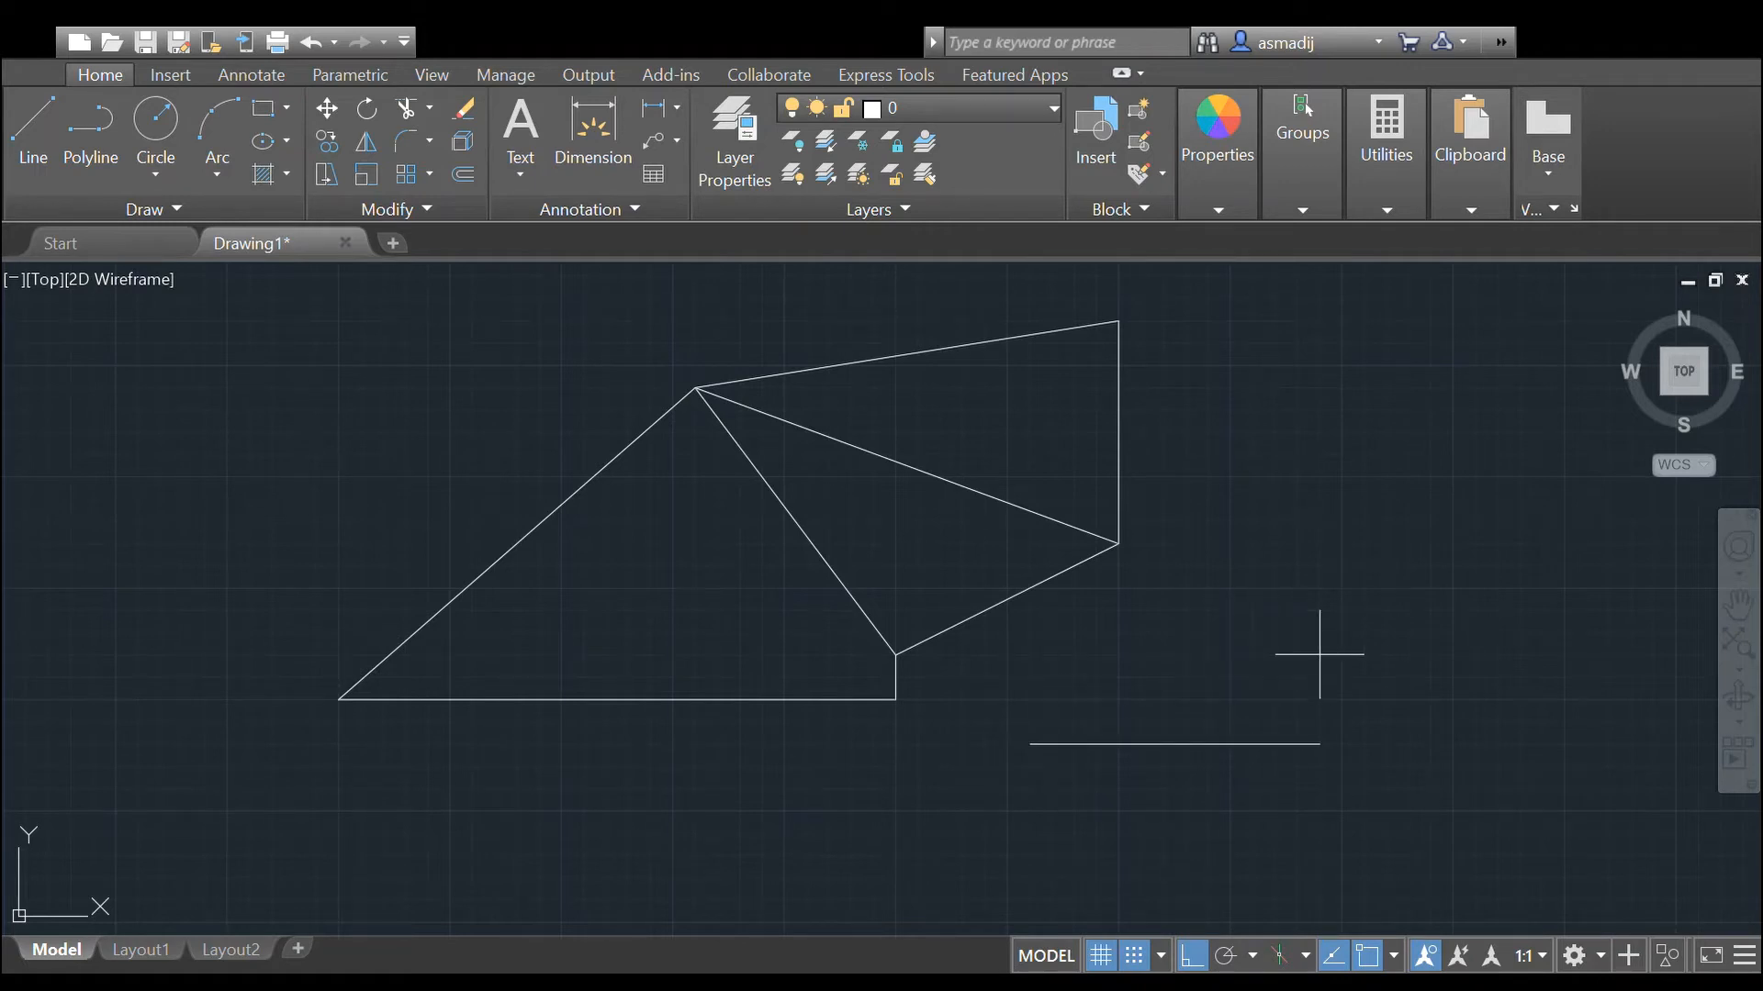
pyautogui.click(1386, 721)
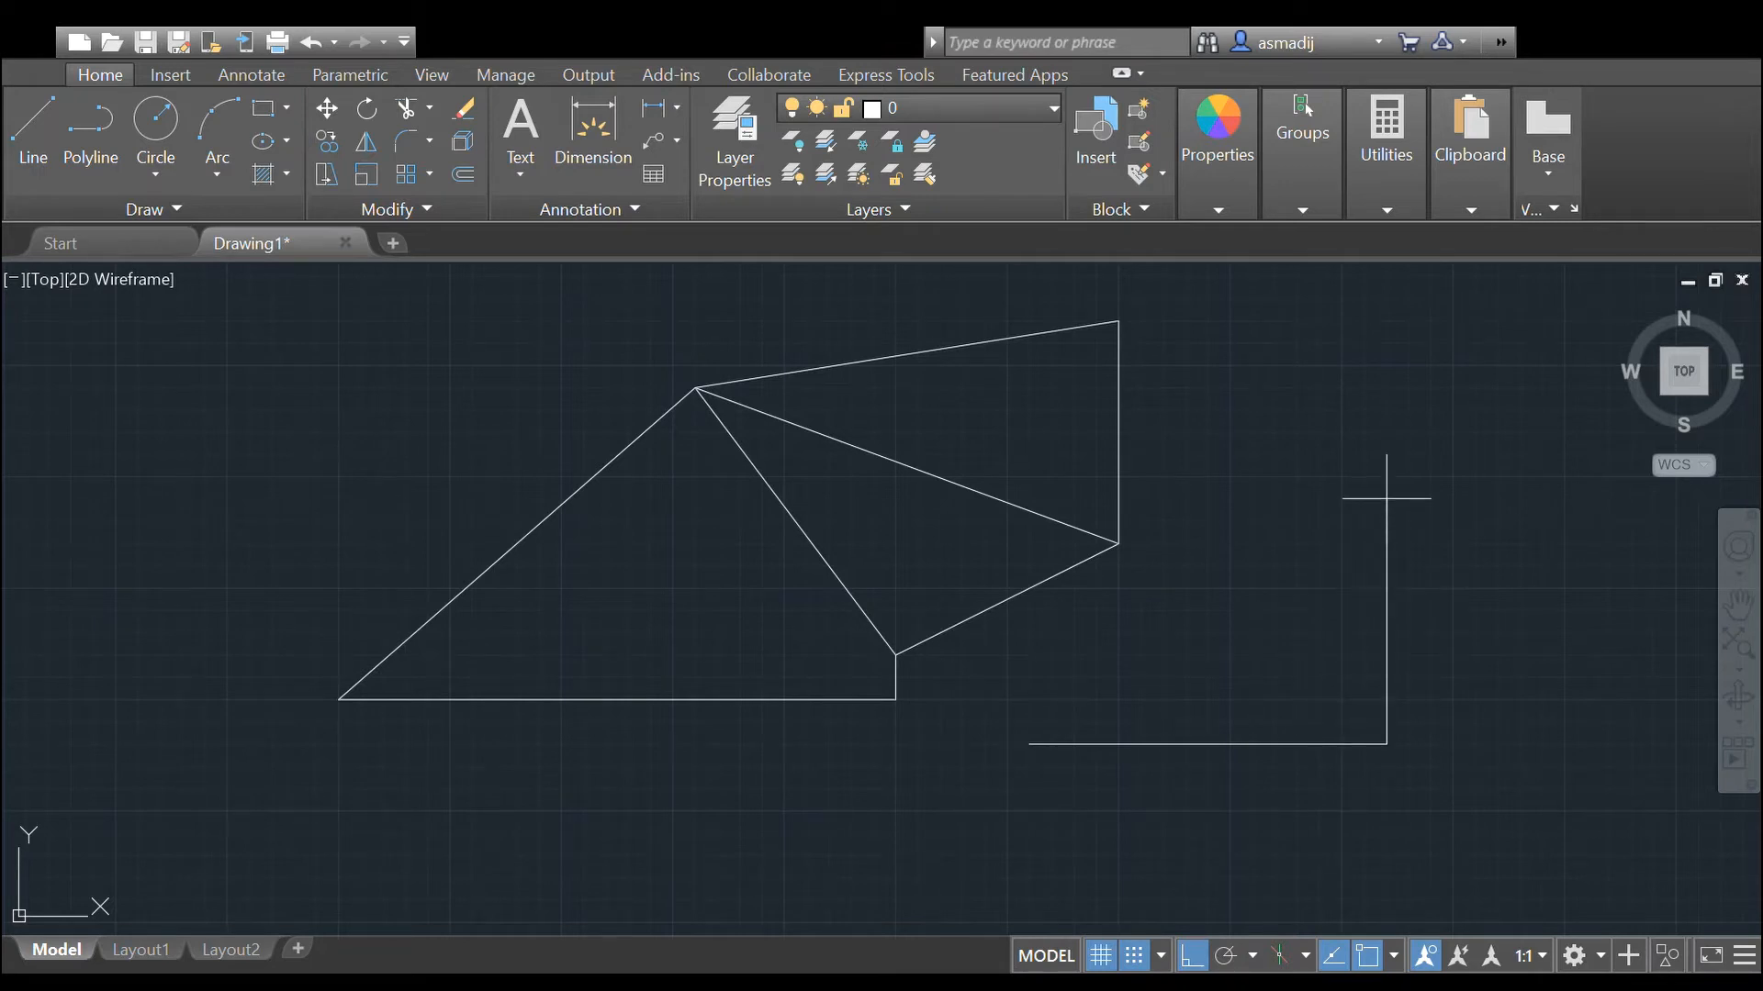
pyautogui.click(1405, 454)
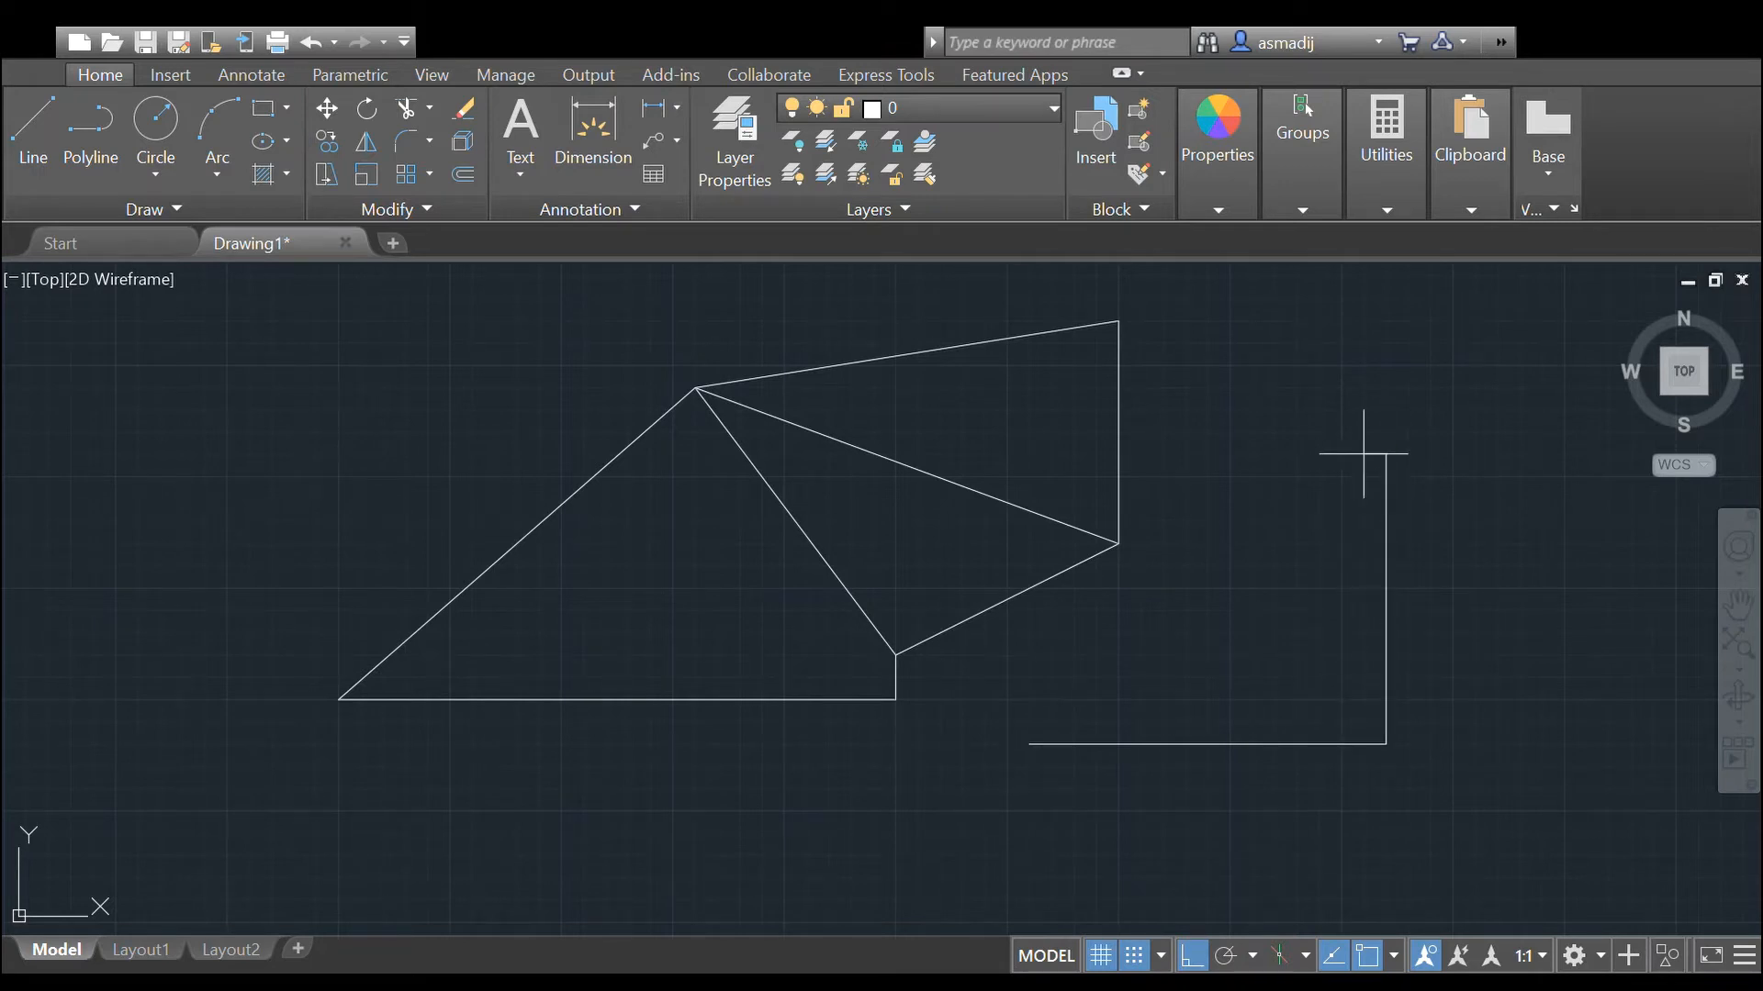
pyautogui.click(1252, 454)
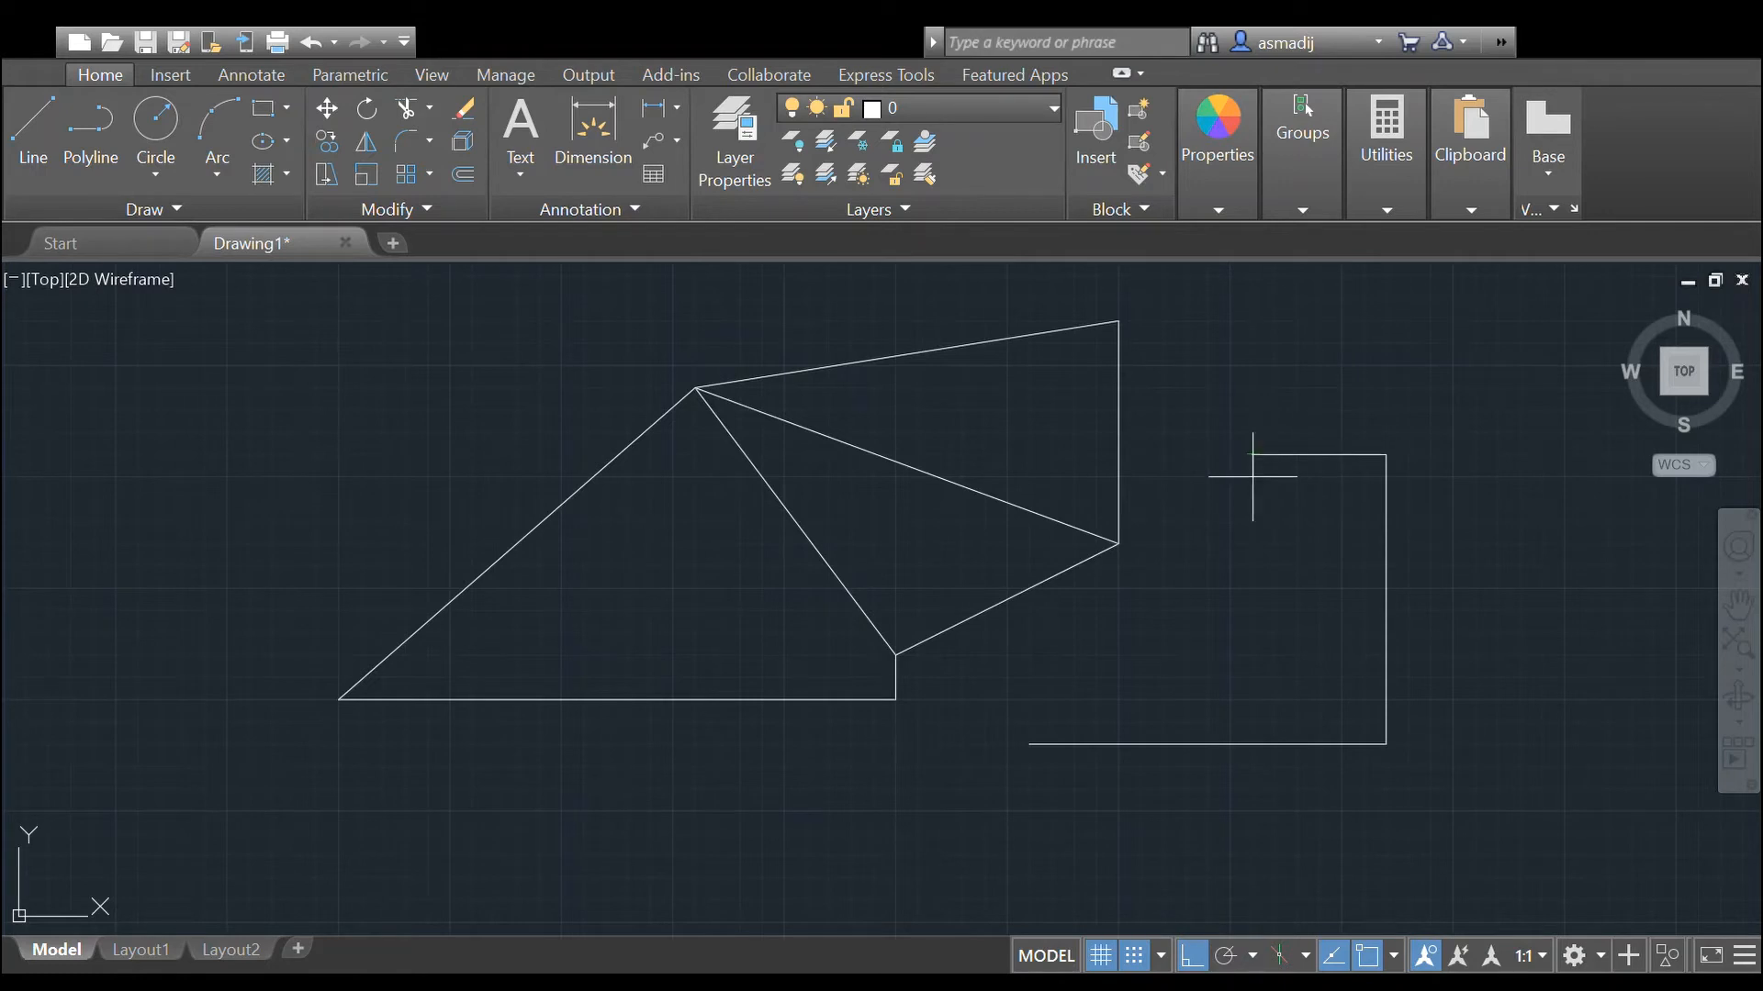
pyautogui.click(1252, 633)
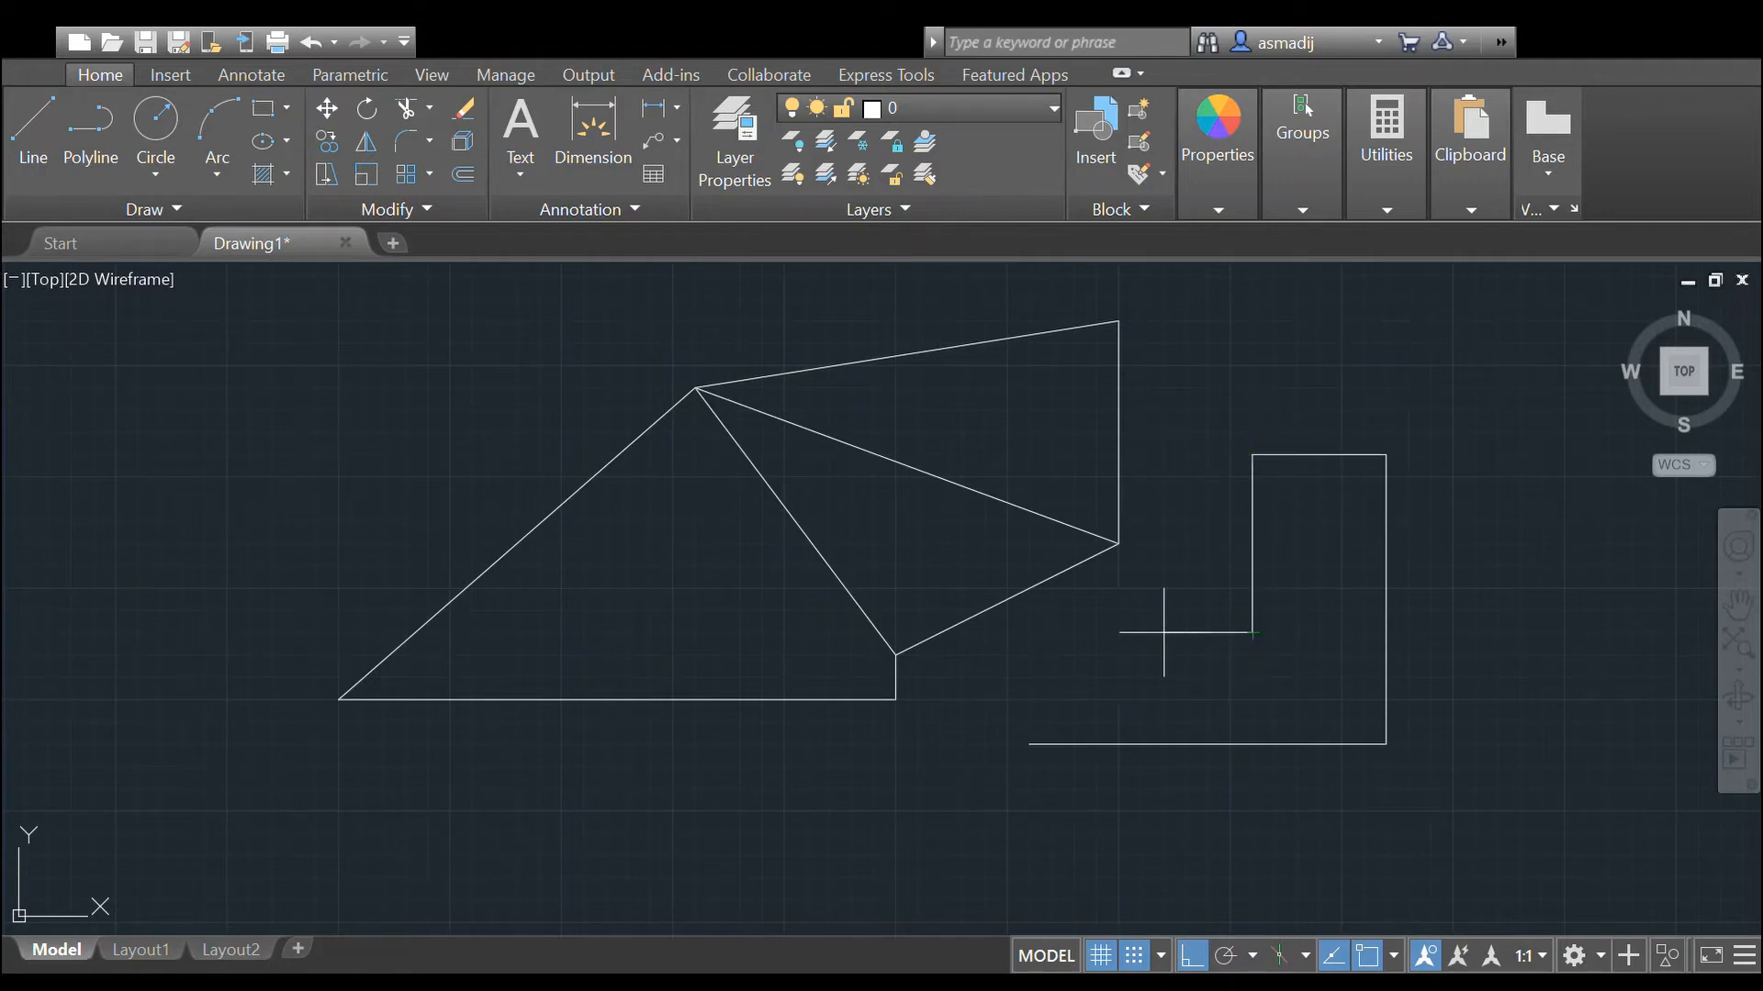
pyautogui.click(1030, 632)
pyautogui.click(1030, 744)
pyautogui.click(1030, 744)
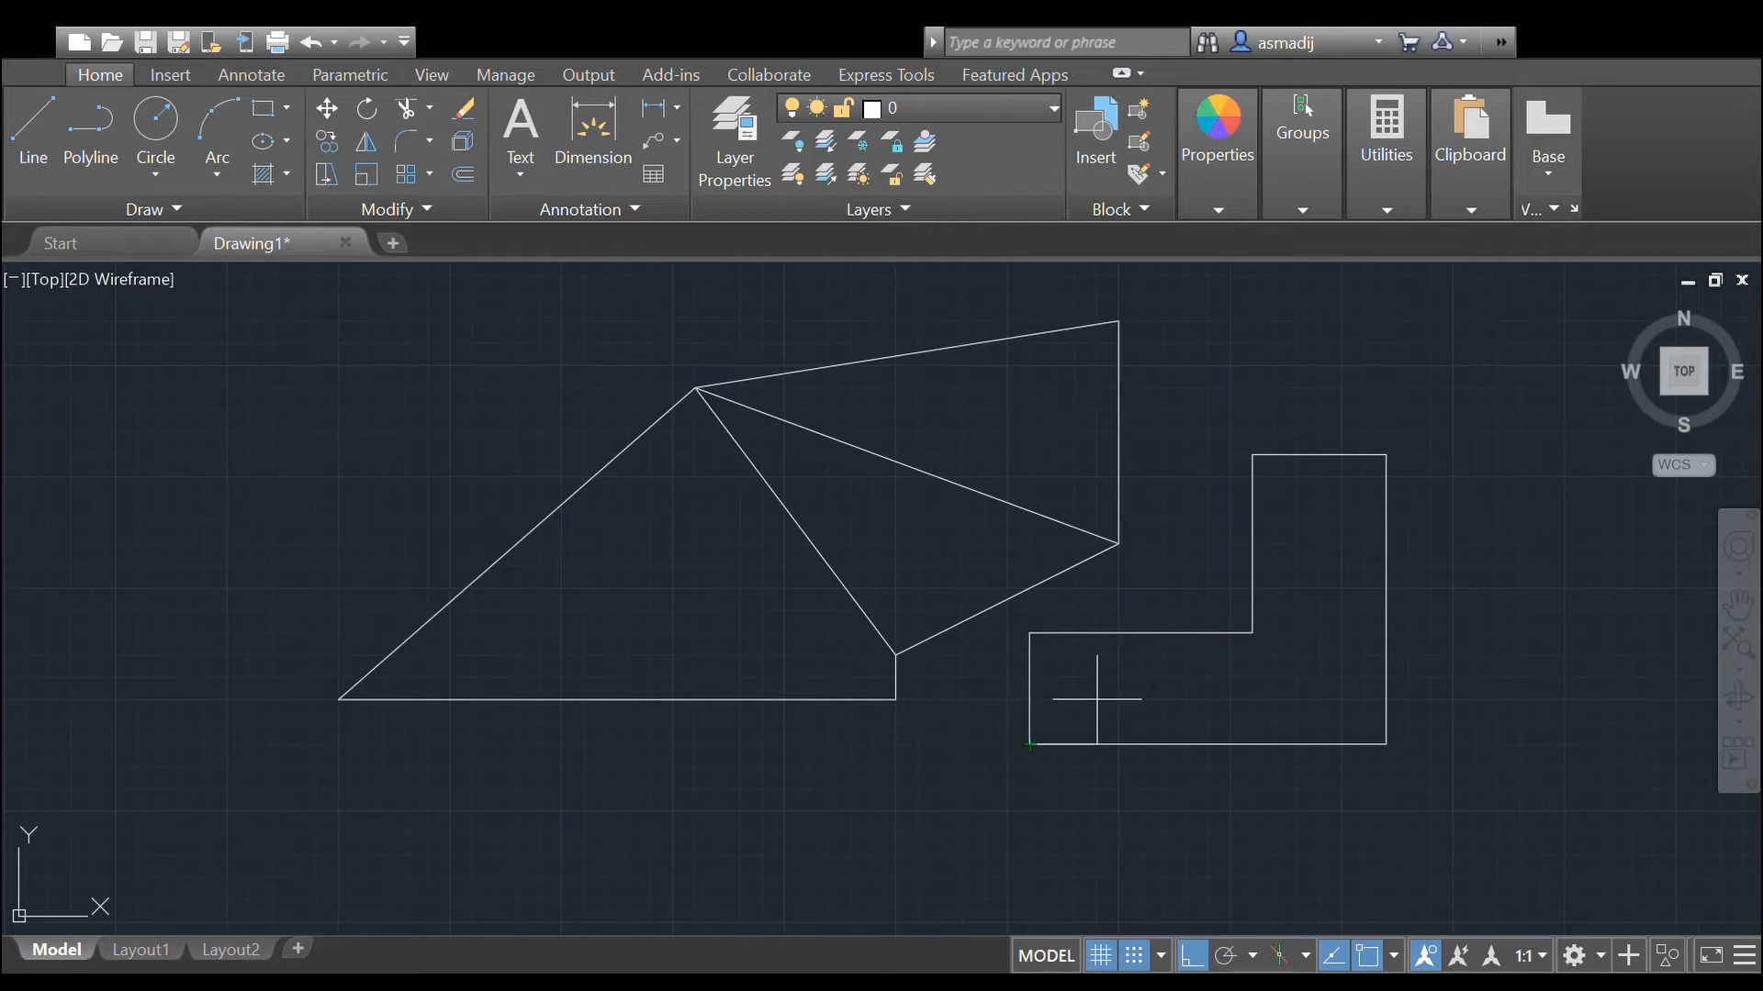
# Step: End the Line command and turn off Ortho, Snap and Object Snap
pyautogui.press('Return')
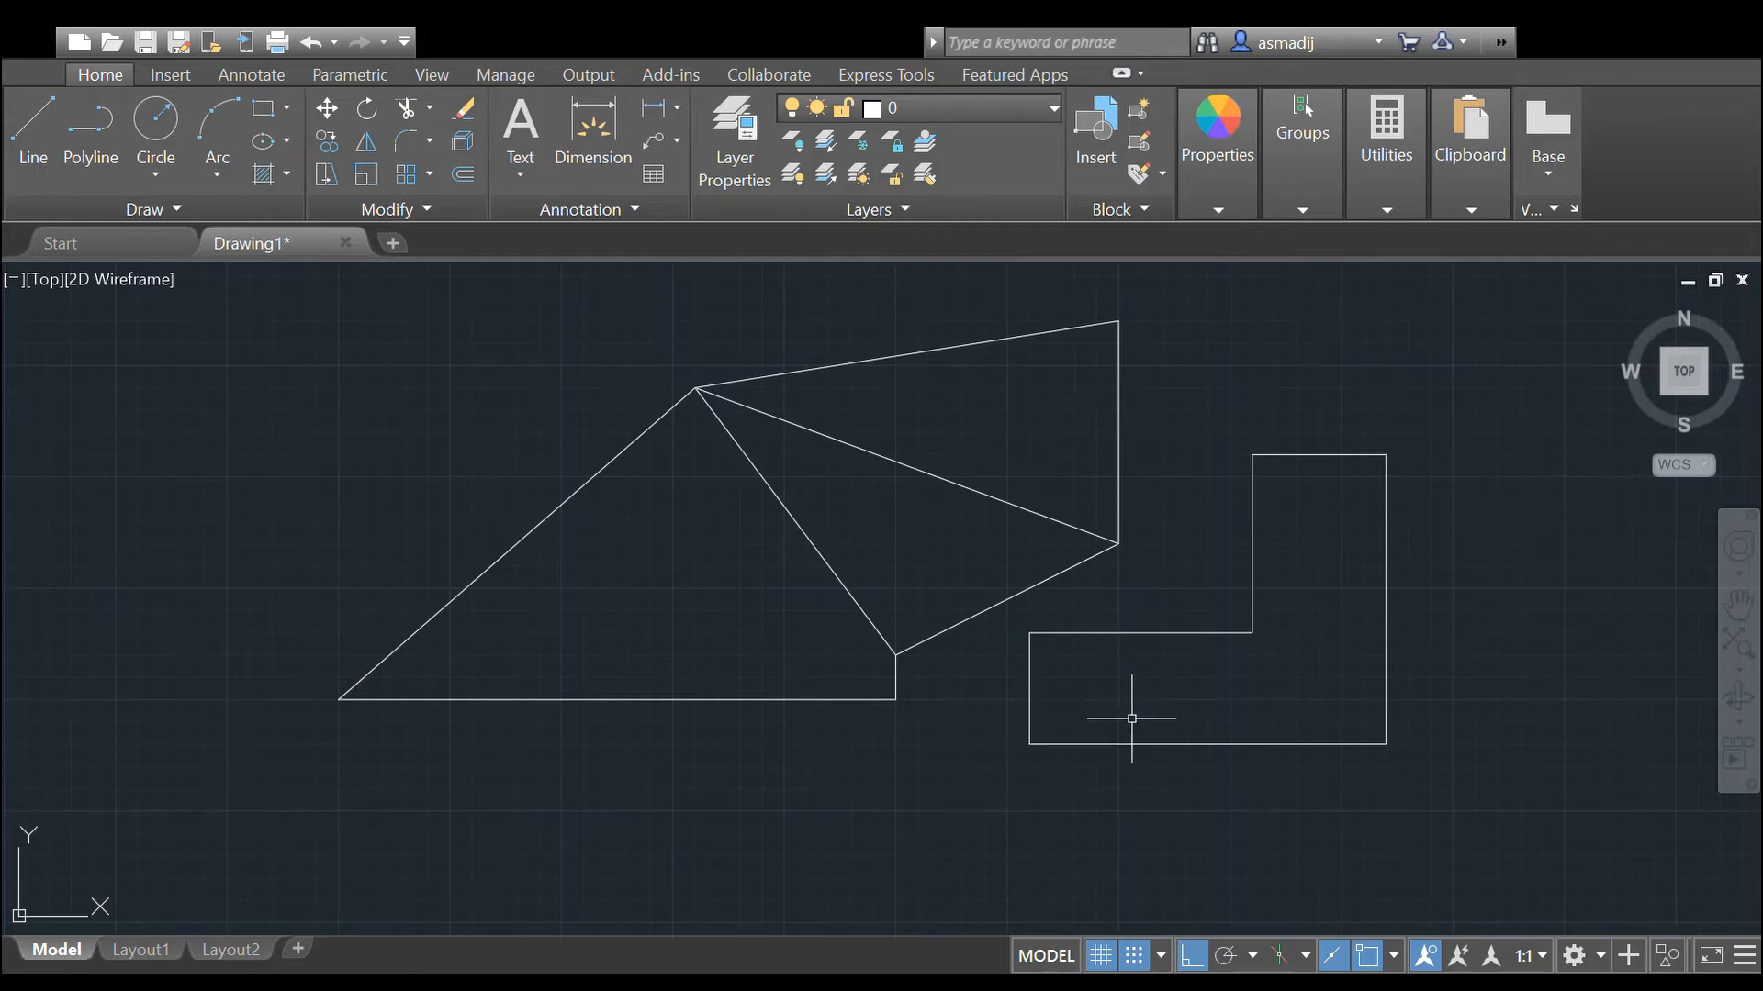
pyautogui.click(1193, 957)
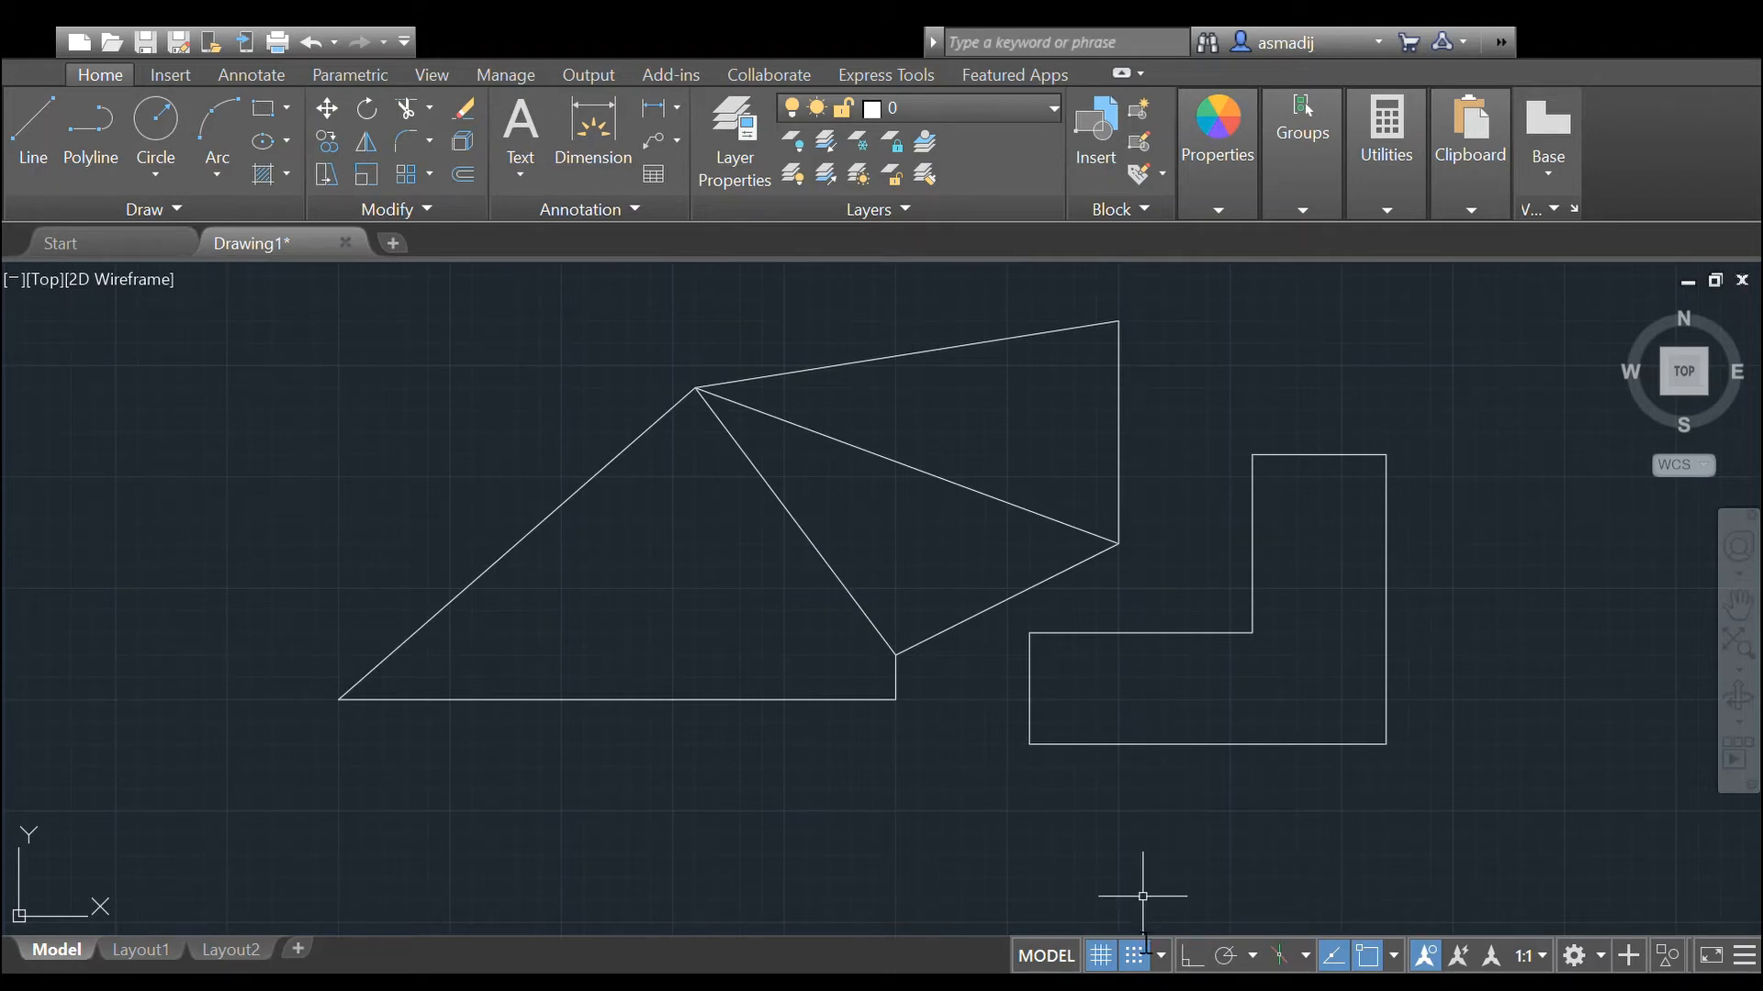
pyautogui.click(1134, 957)
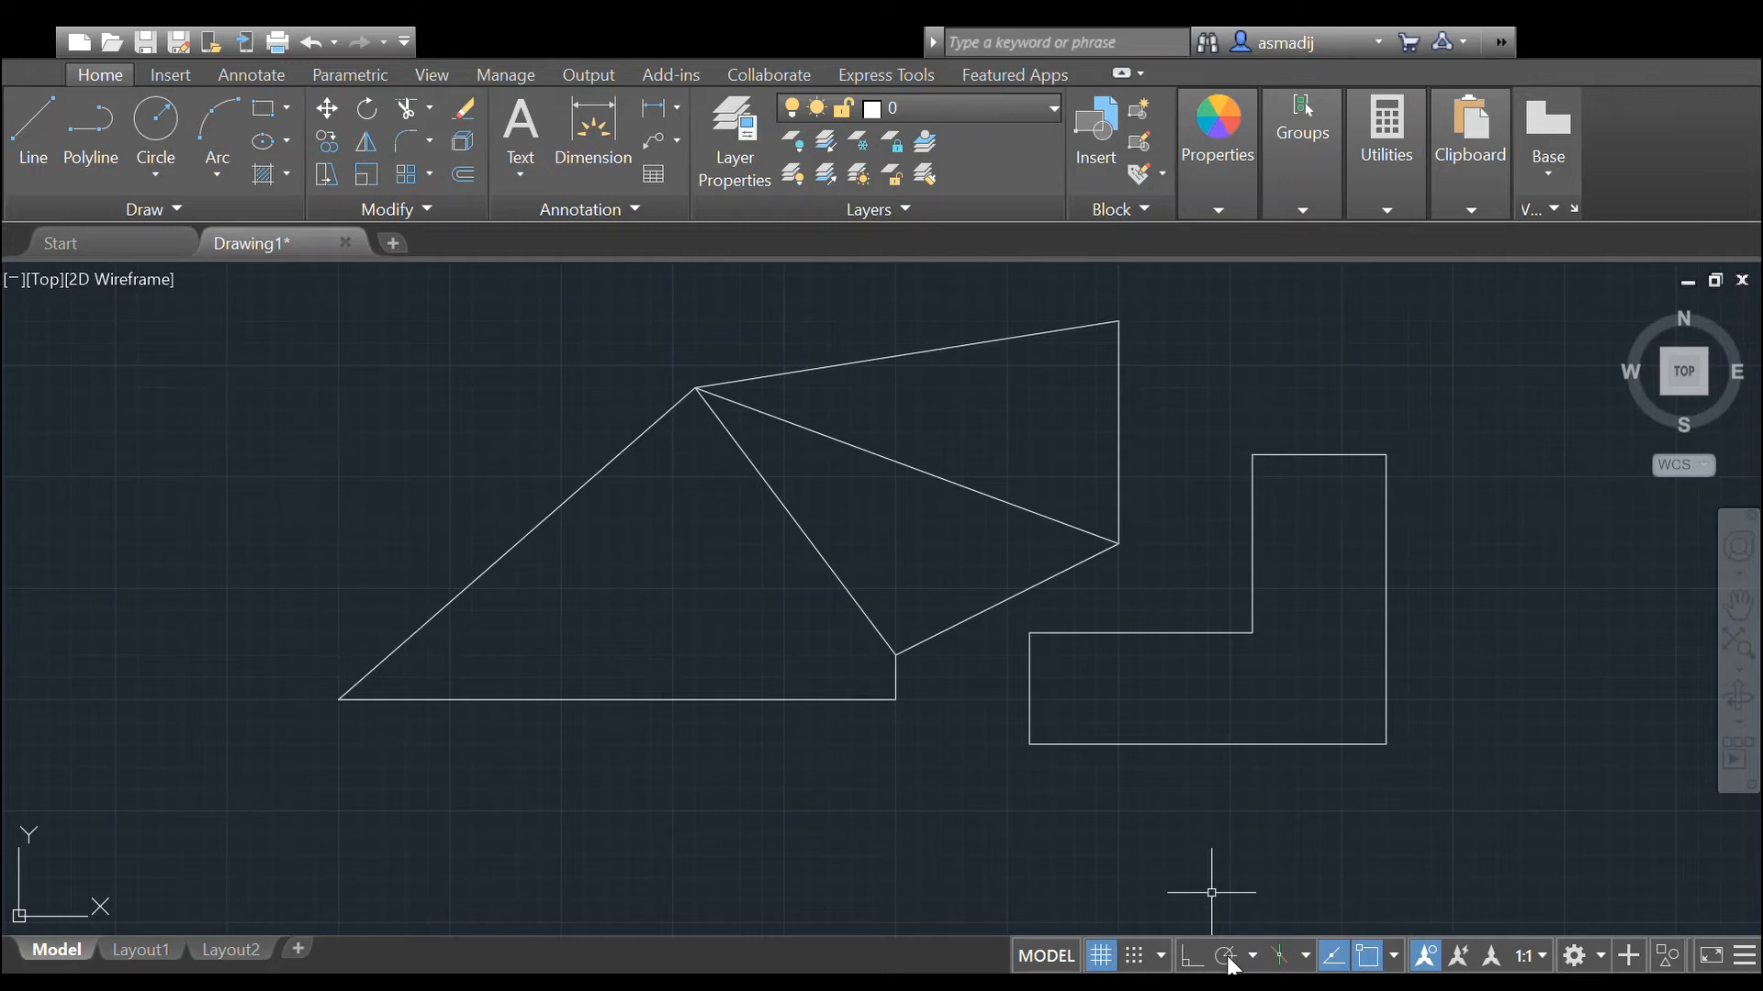
pyautogui.click(1368, 955)
# Step: Select the L-shape's short vertical end, the horizontal line above it and the base line to examine them as separate objects
pyautogui.click(1029, 688)
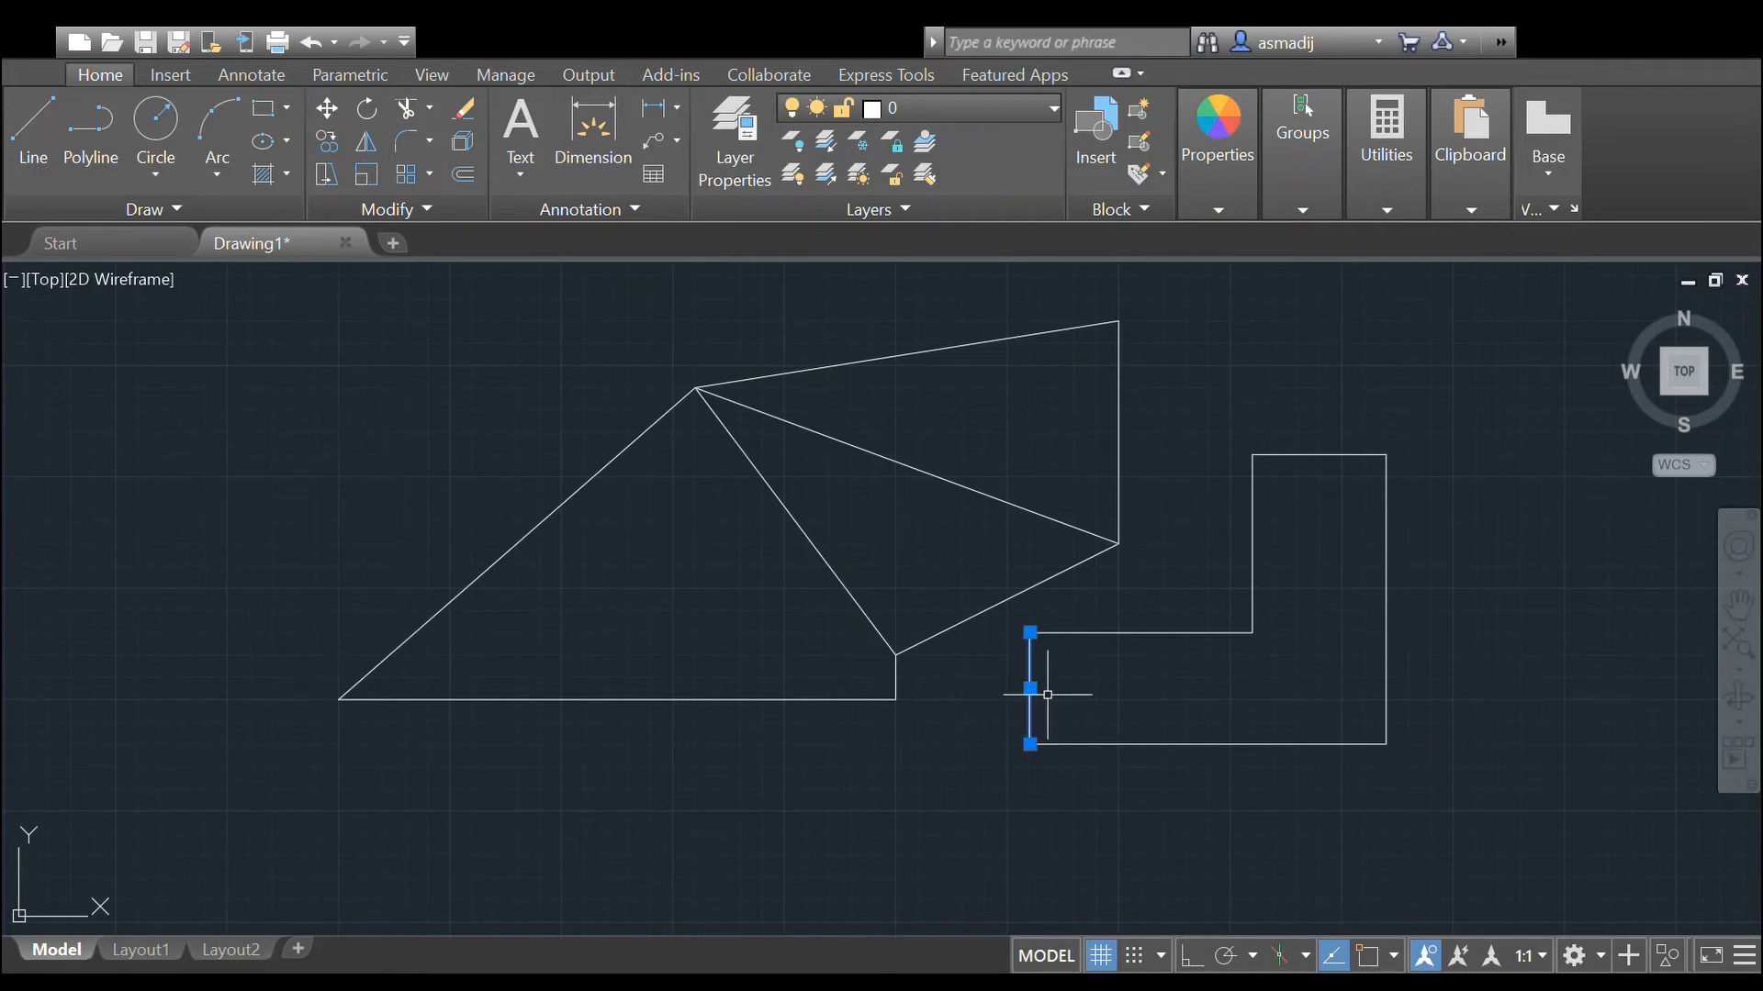
pyautogui.scroll(2, 1035, 691)
pyautogui.scroll(2, 1063, 695)
pyautogui.moveTo(1062, 692)
pyautogui.mouseDown(button='middle')
pyautogui.moveTo(1114, 625)
pyautogui.moveTo(1078, 578)
pyautogui.mouseUp(button='middle')
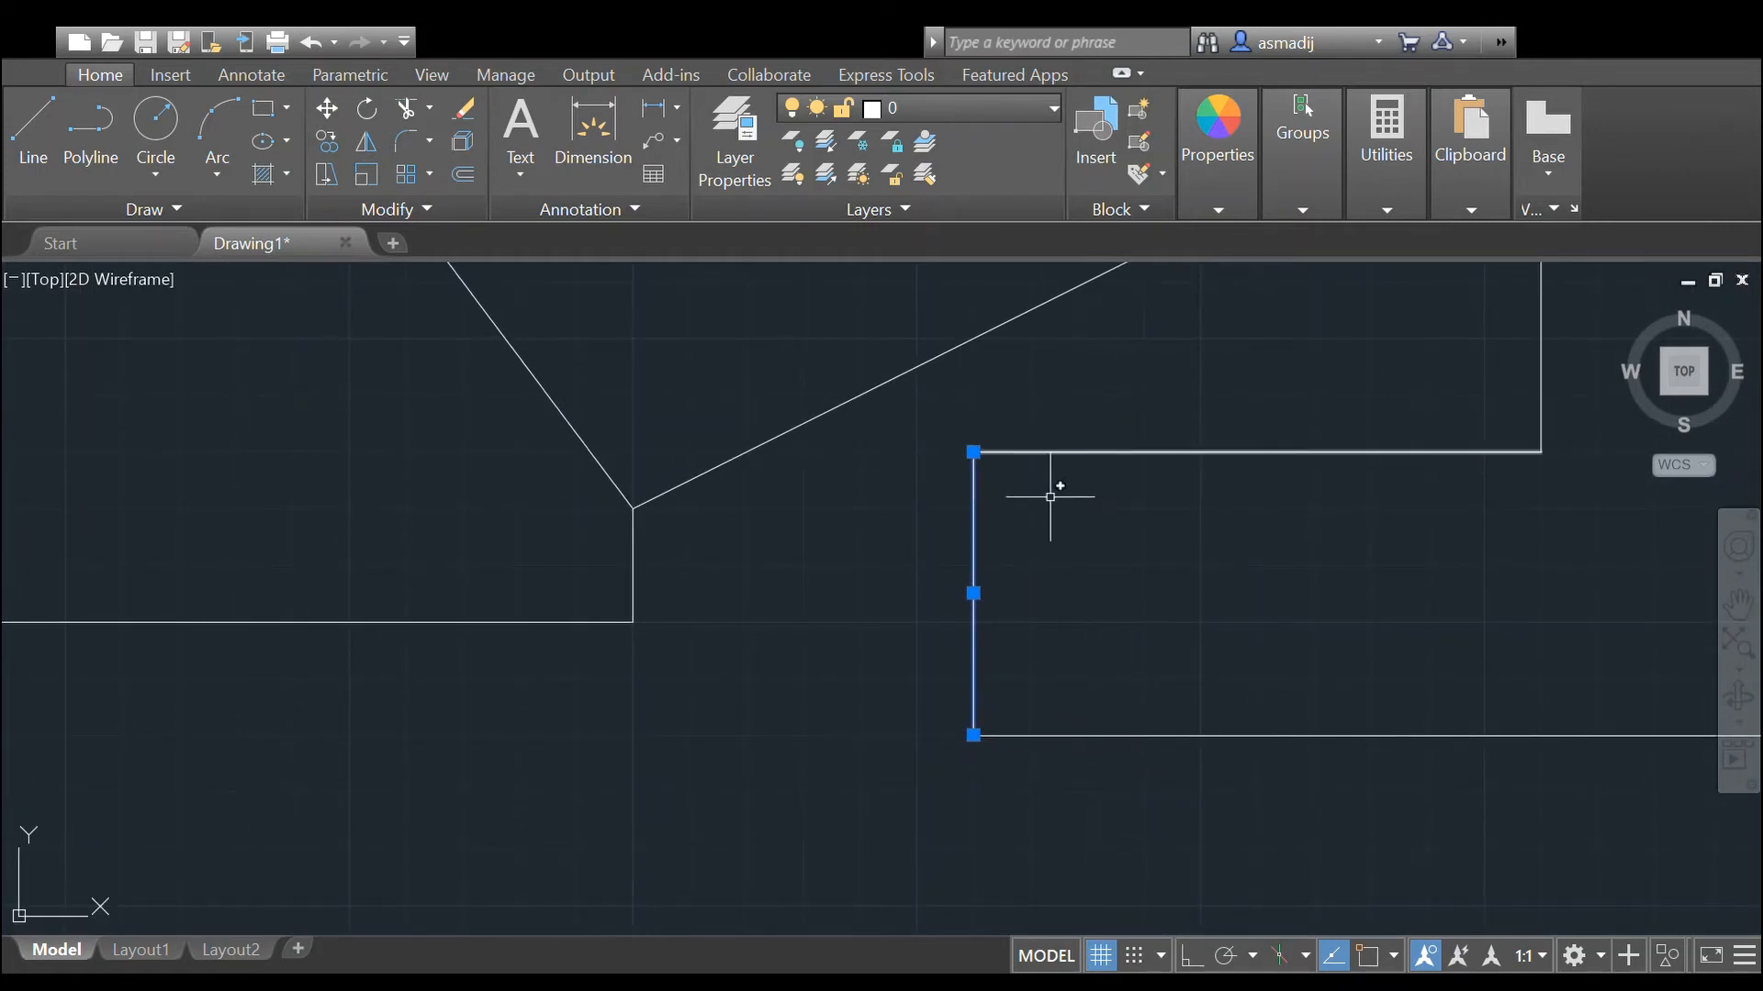
pyautogui.click(1175, 448)
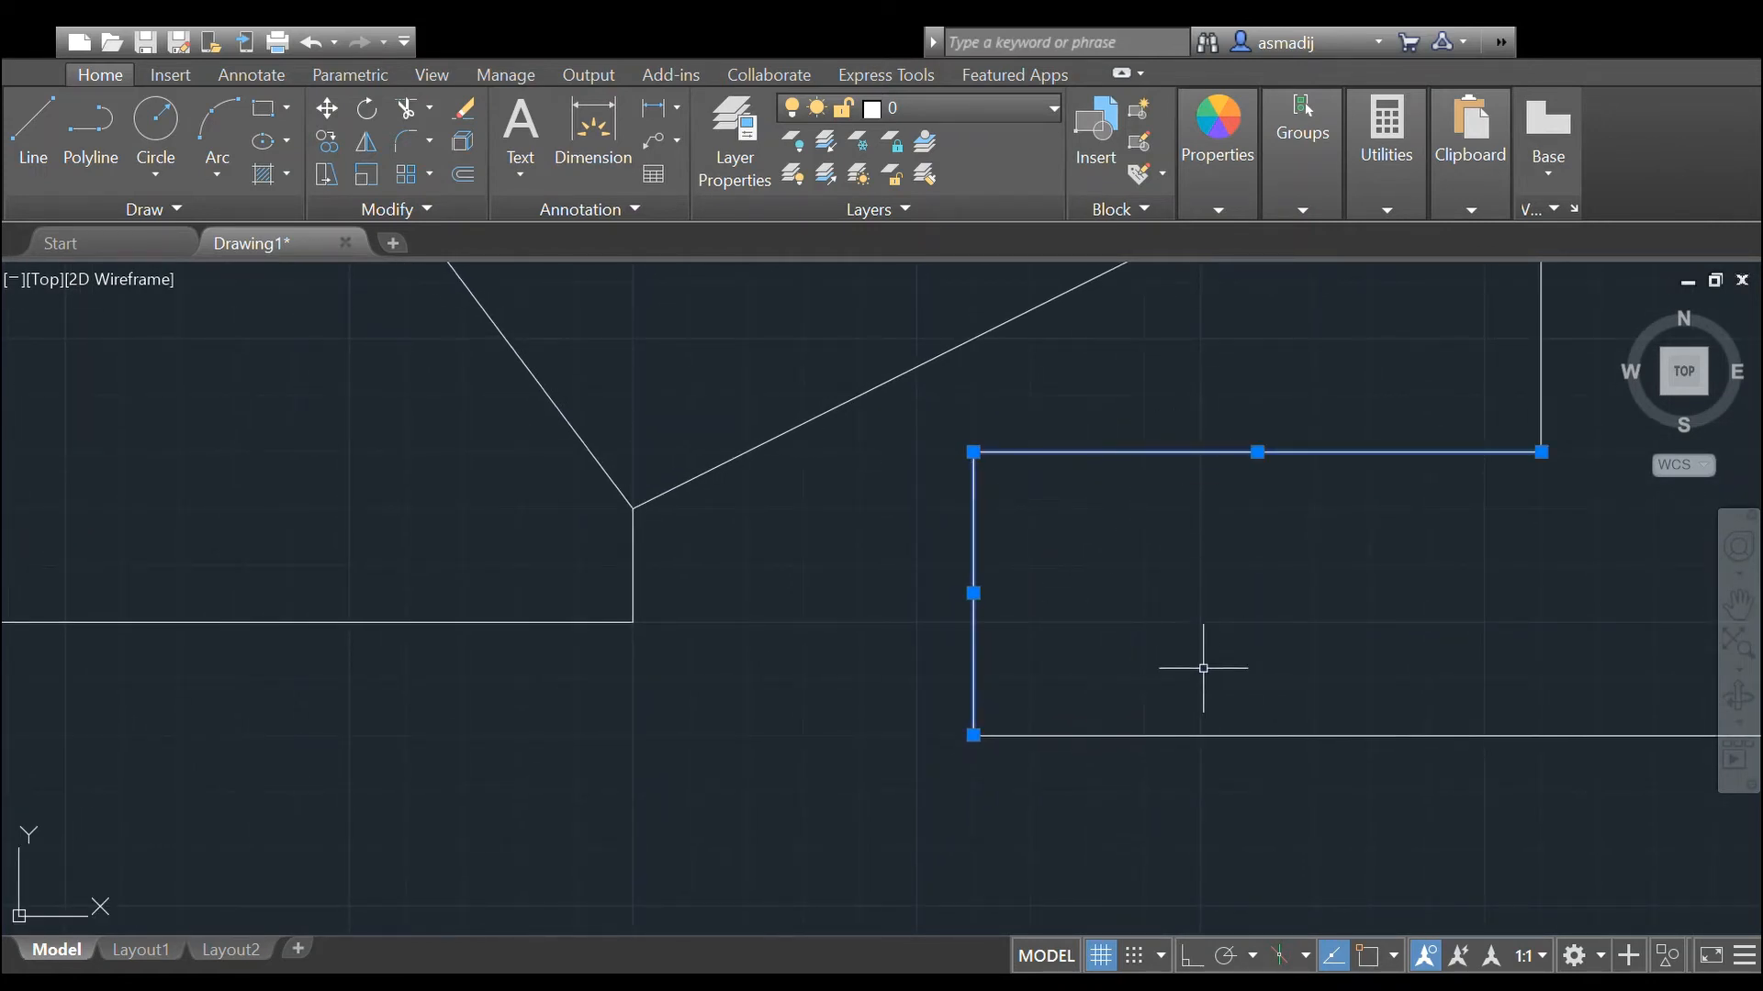
pyautogui.click(1200, 733)
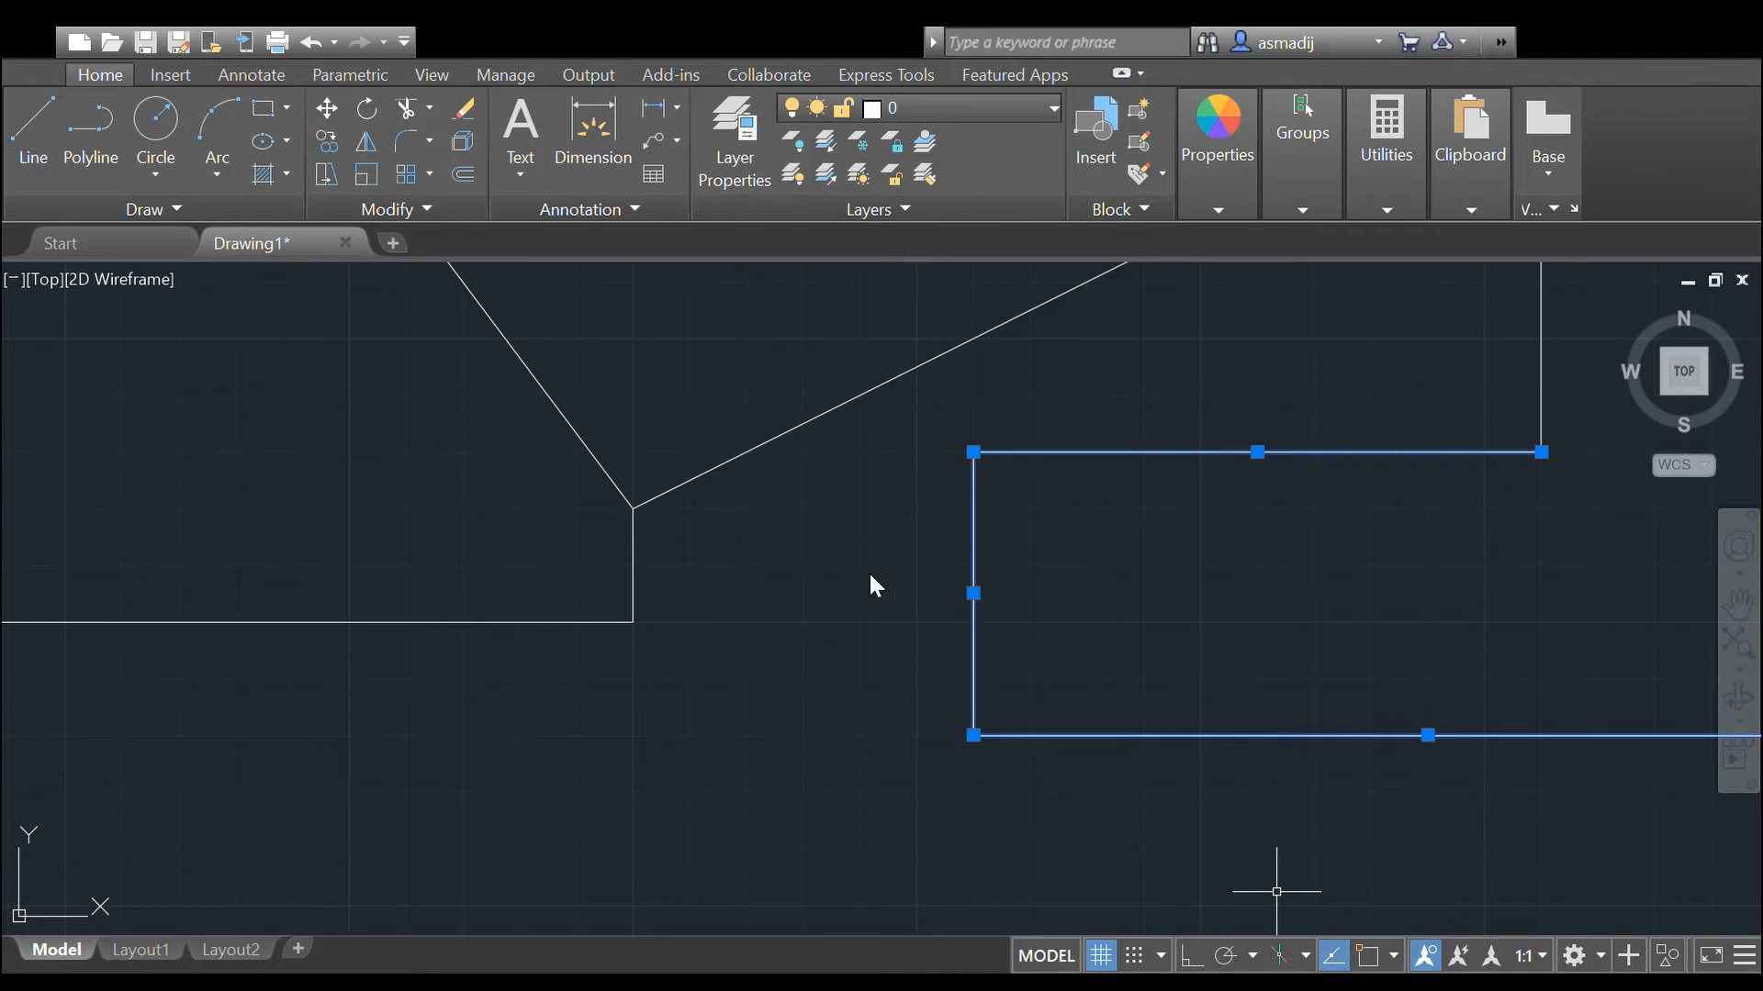
pyautogui.scroll(-5, 857, 576)
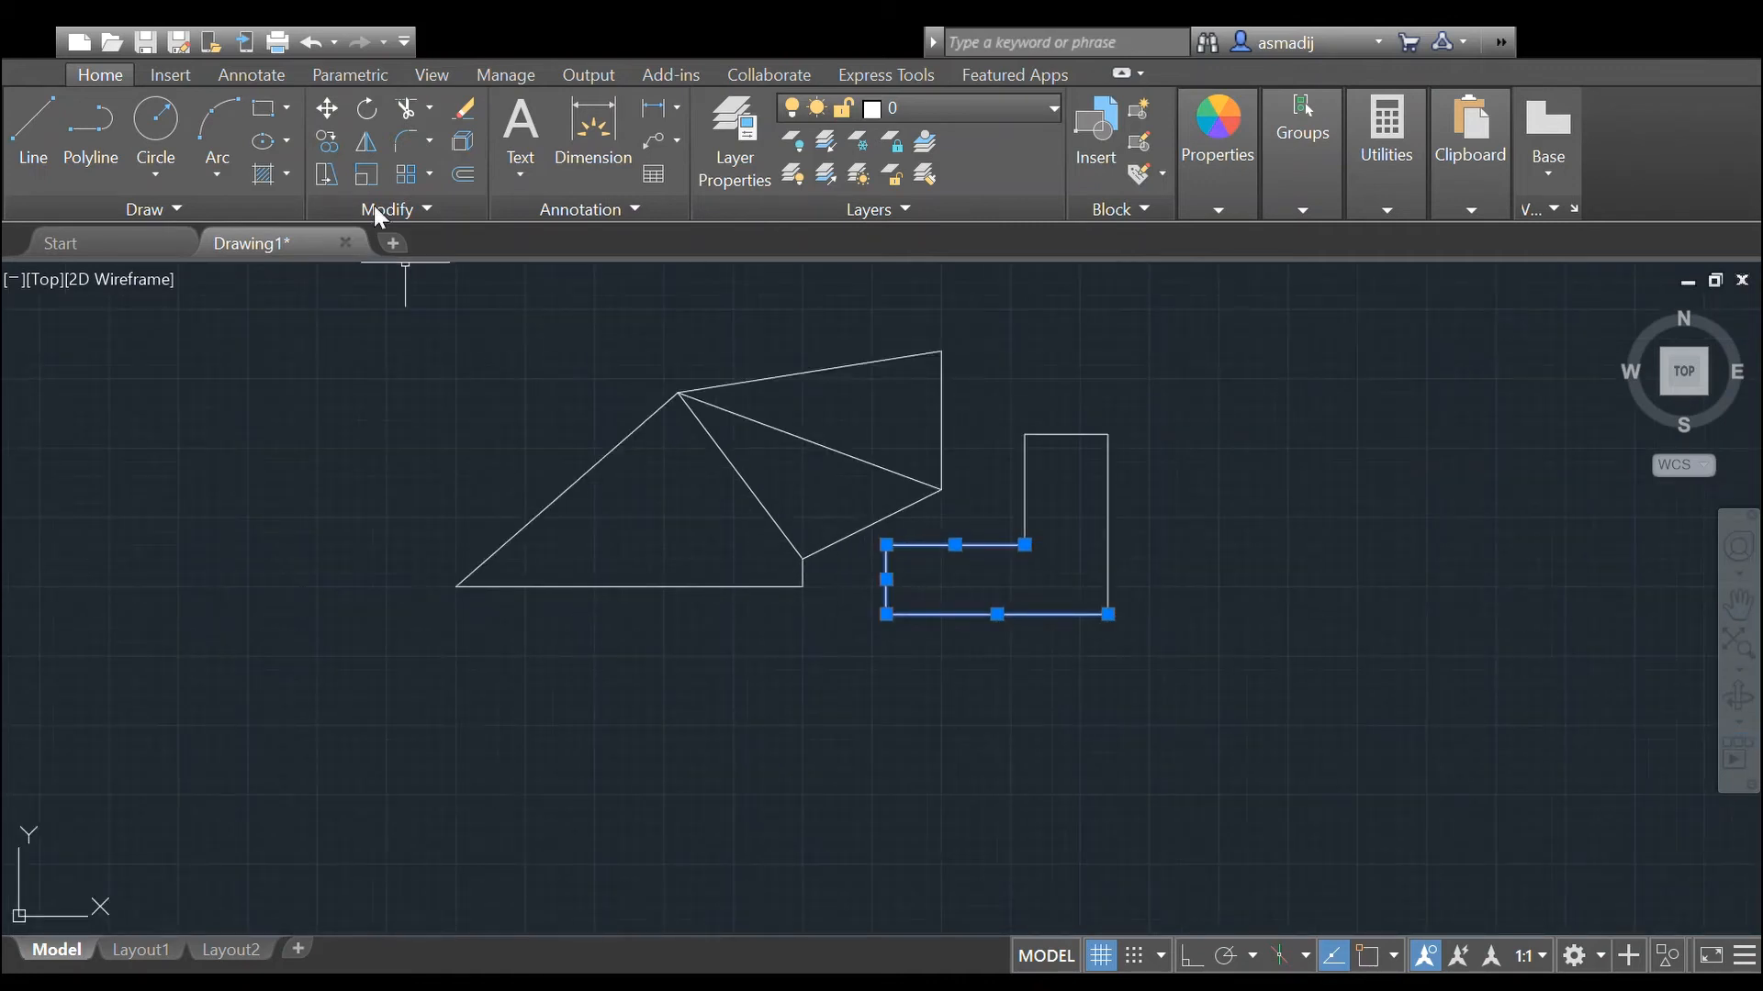
# Step: Draw a freehand circle overlapping the base line of the L-shaped outline, centred just below it
pyautogui.click(158, 127)
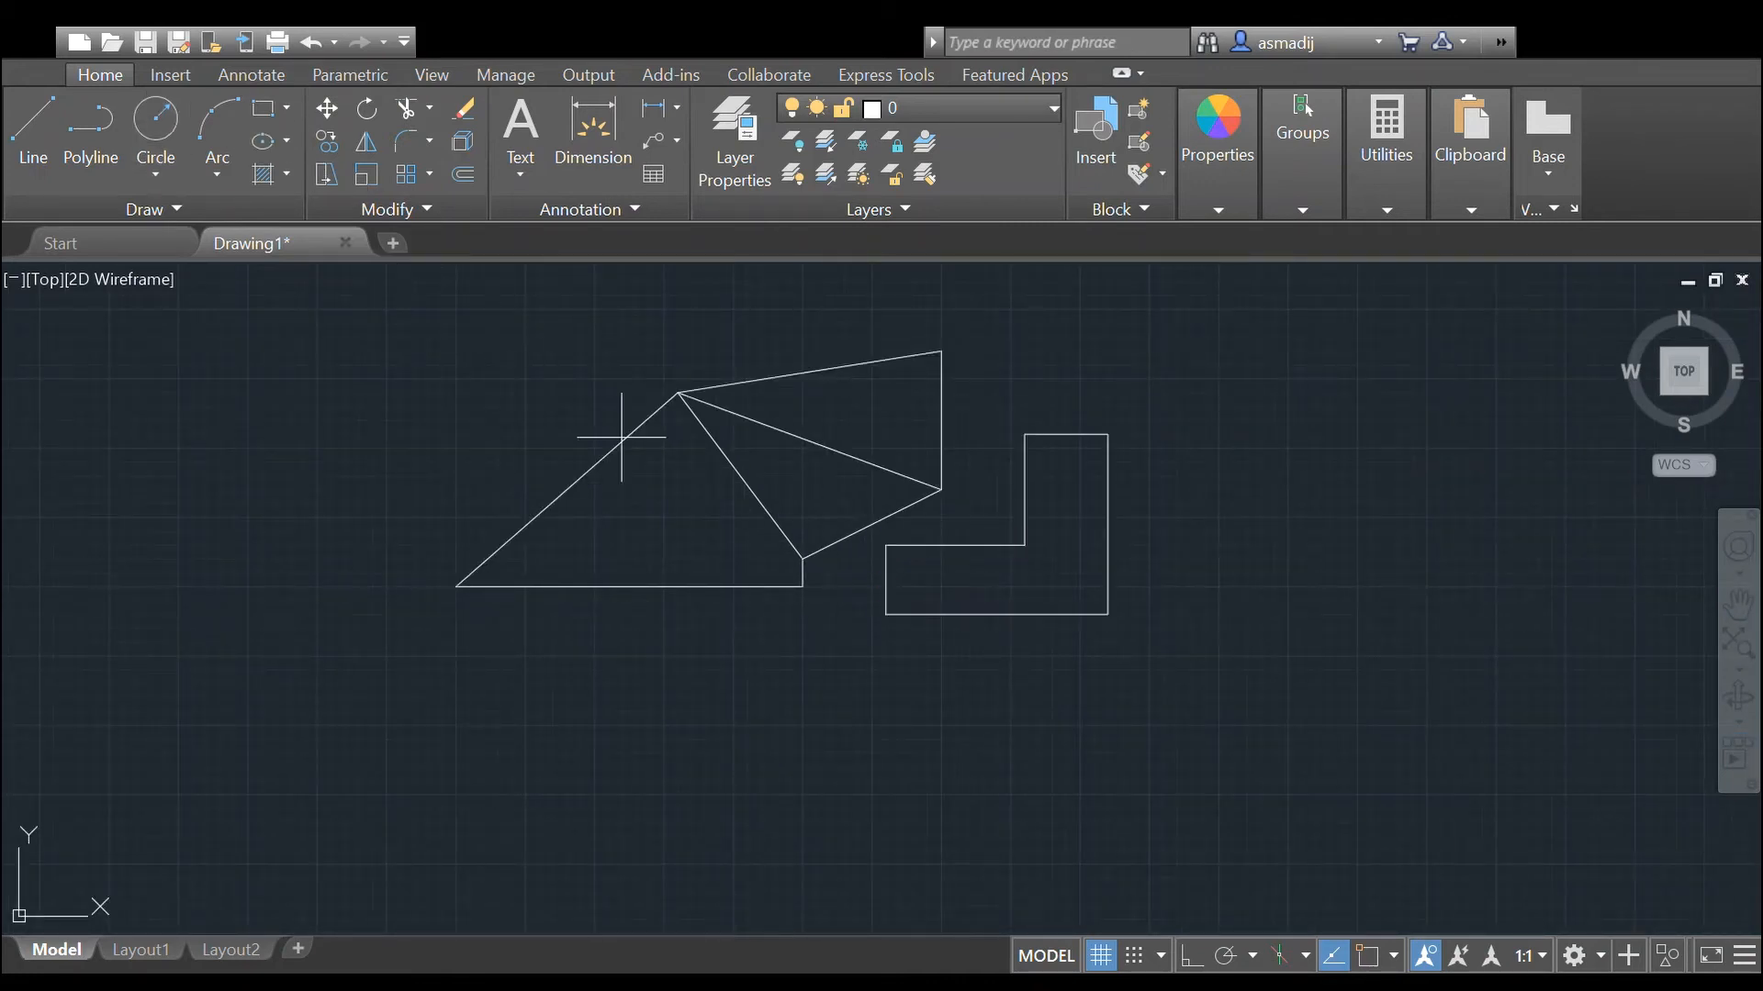
pyautogui.click(1044, 661)
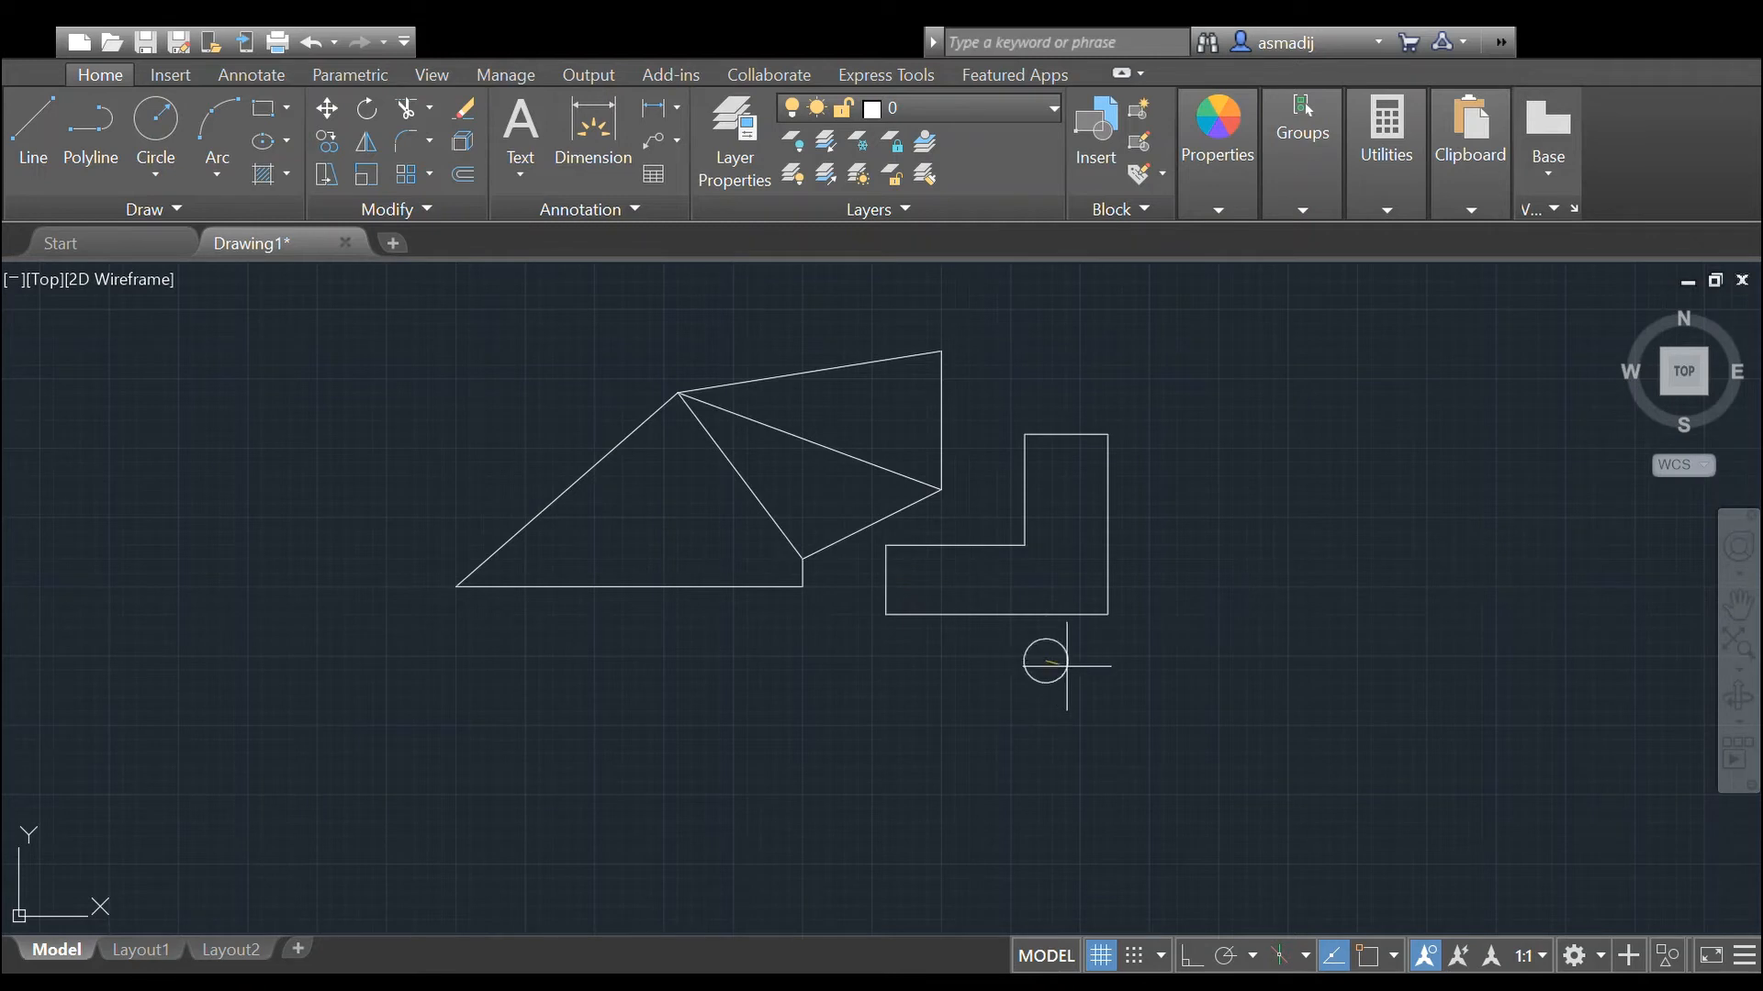
pyautogui.click(1122, 689)
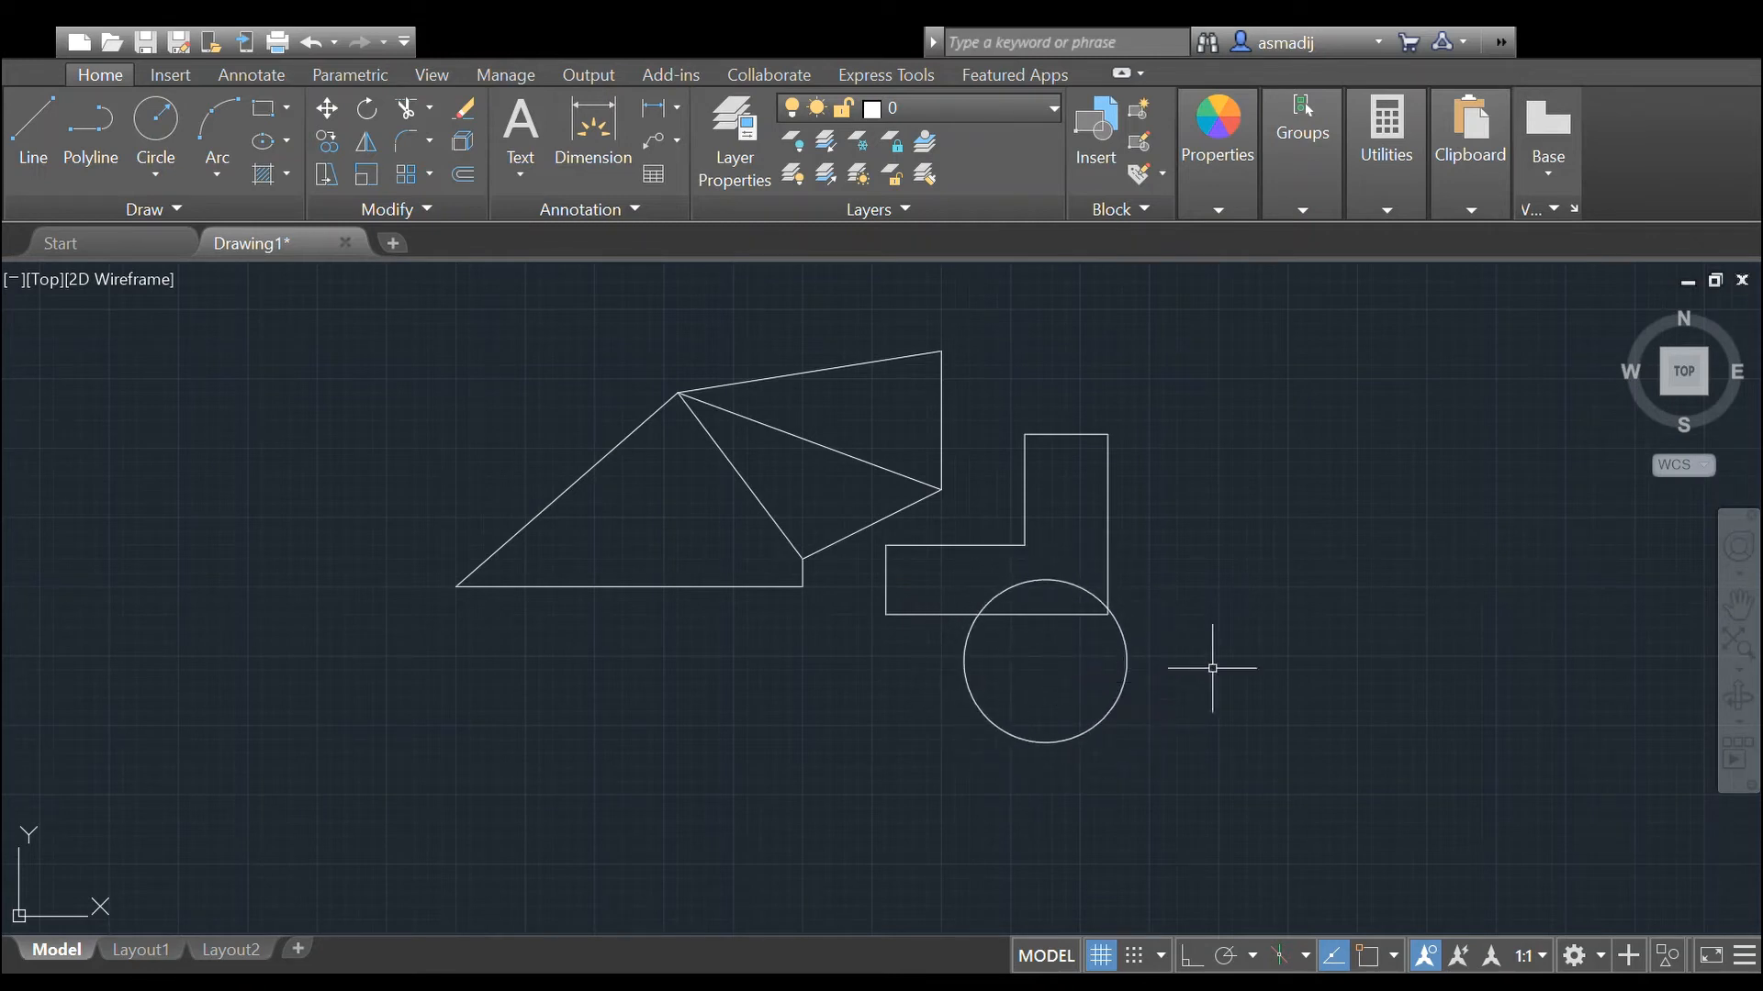
# Step: Select the circle, and the three lines meeting at the triangles' lower joint, to examine them as objects, clearing each selection
pyautogui.click(1103, 717)
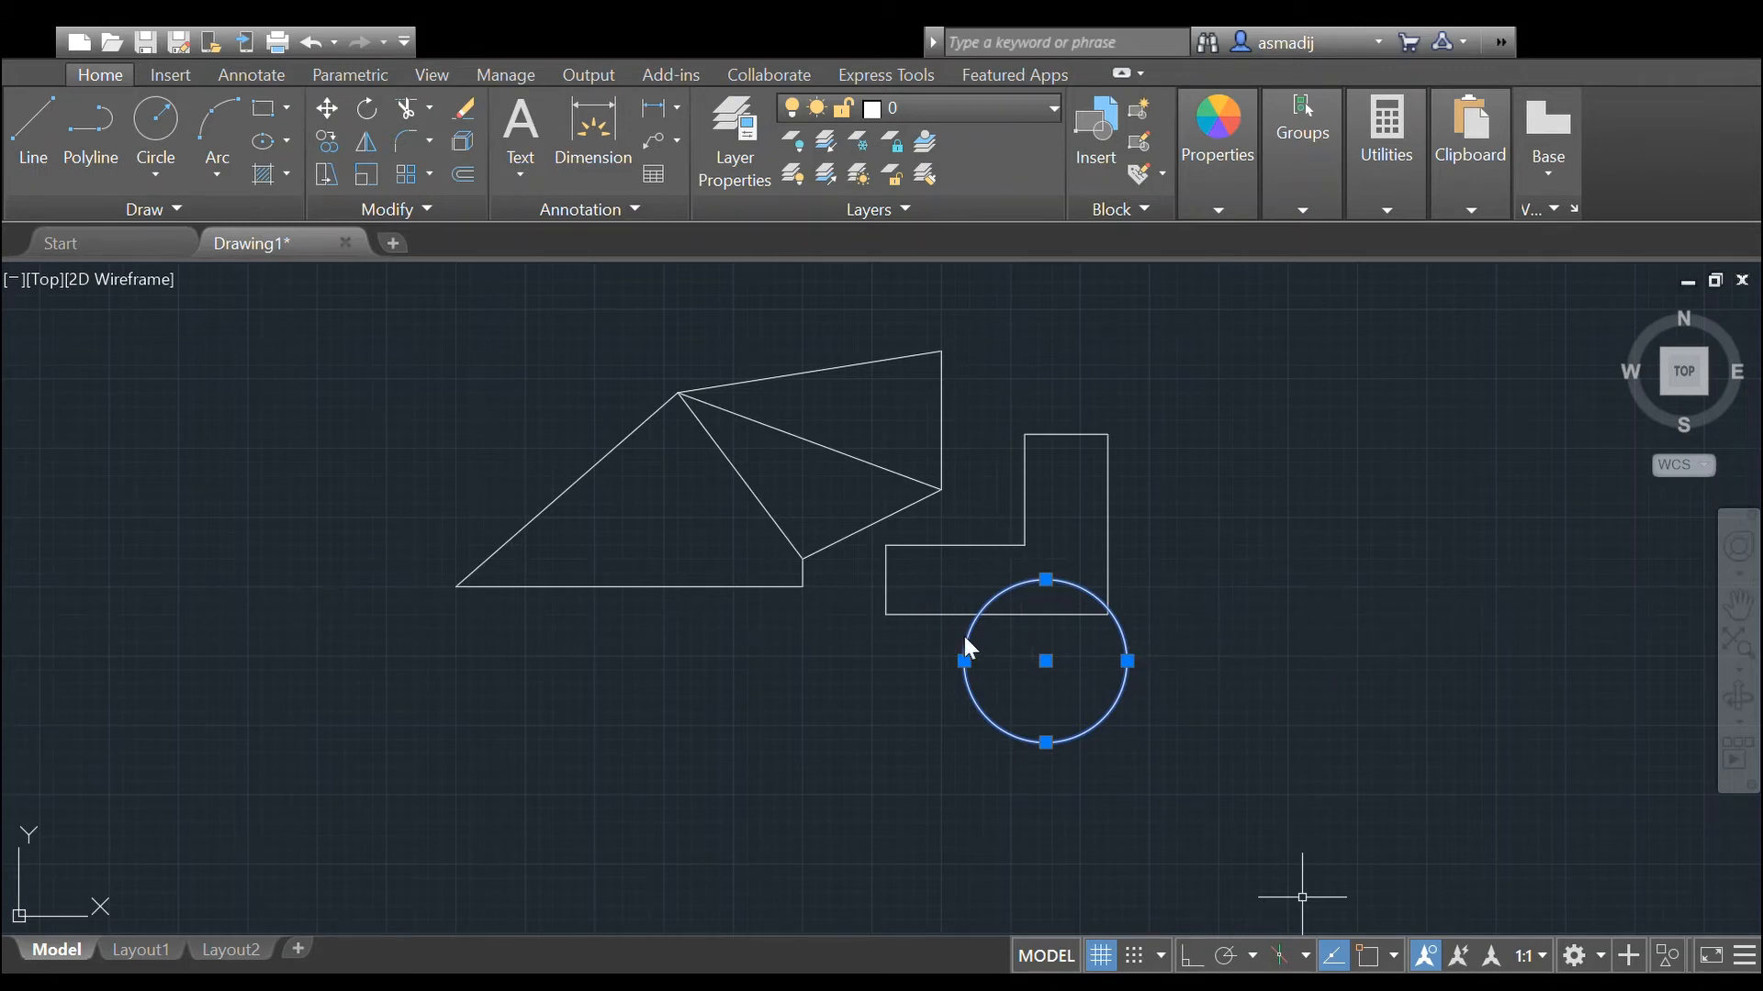
pyautogui.press('Escape')
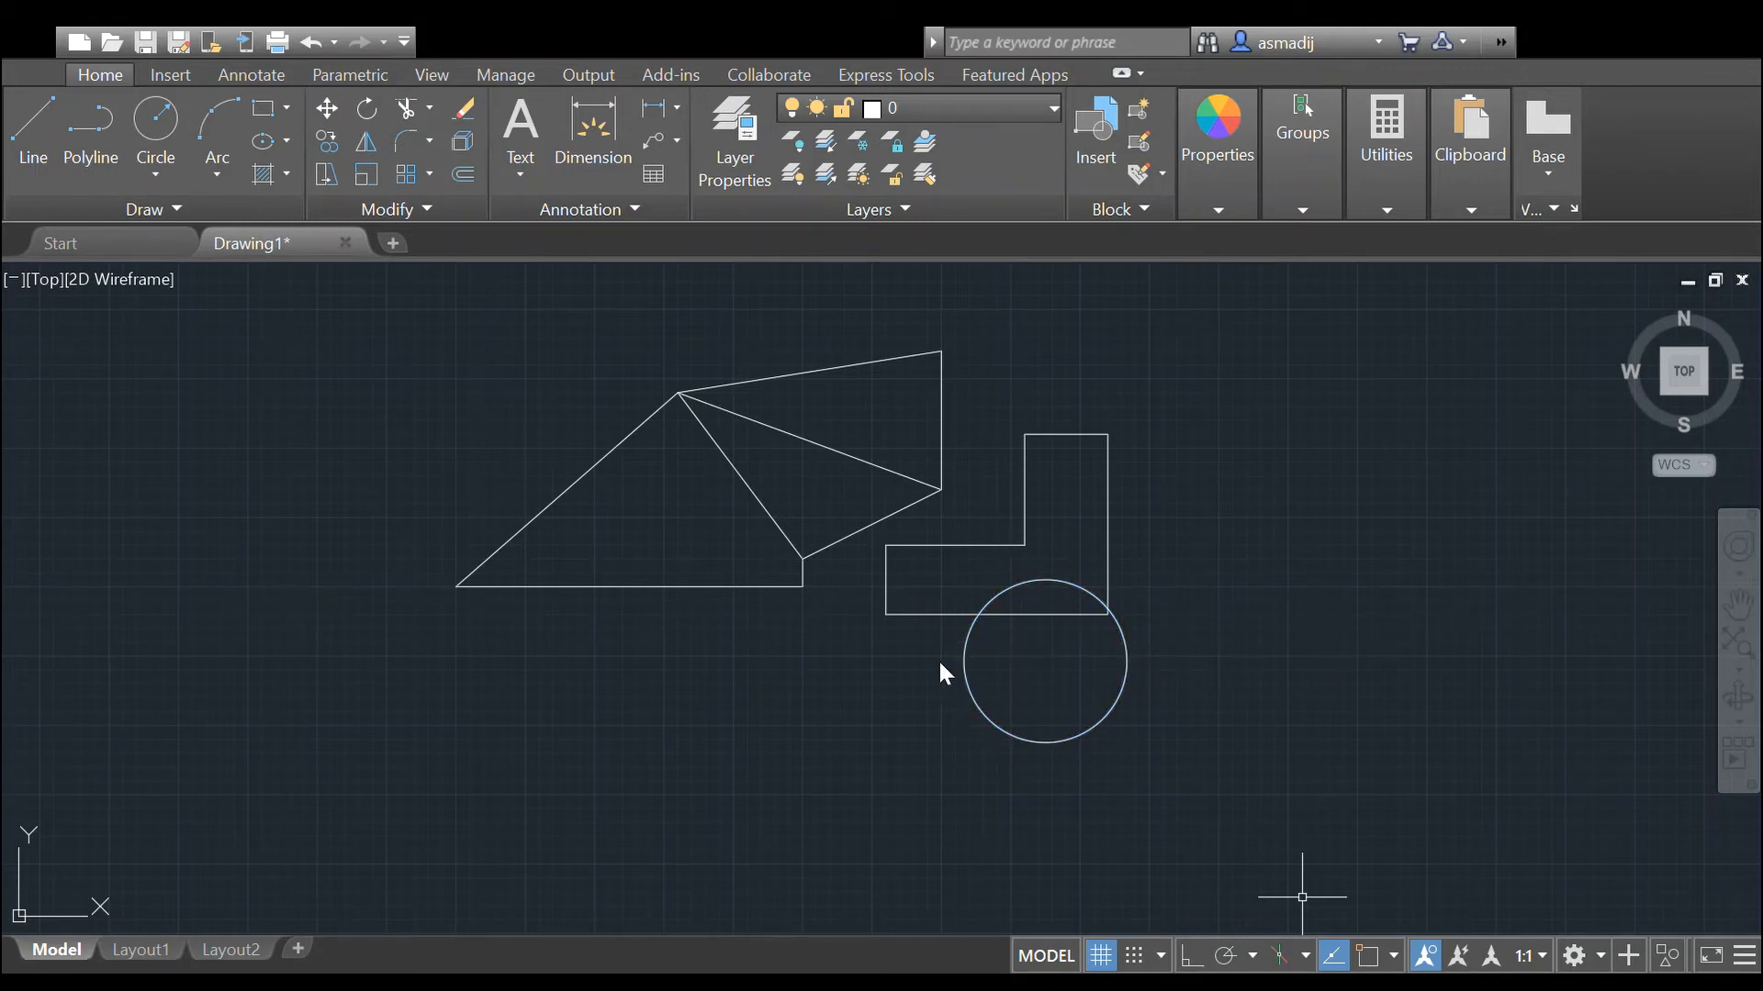
pyautogui.click(813, 546)
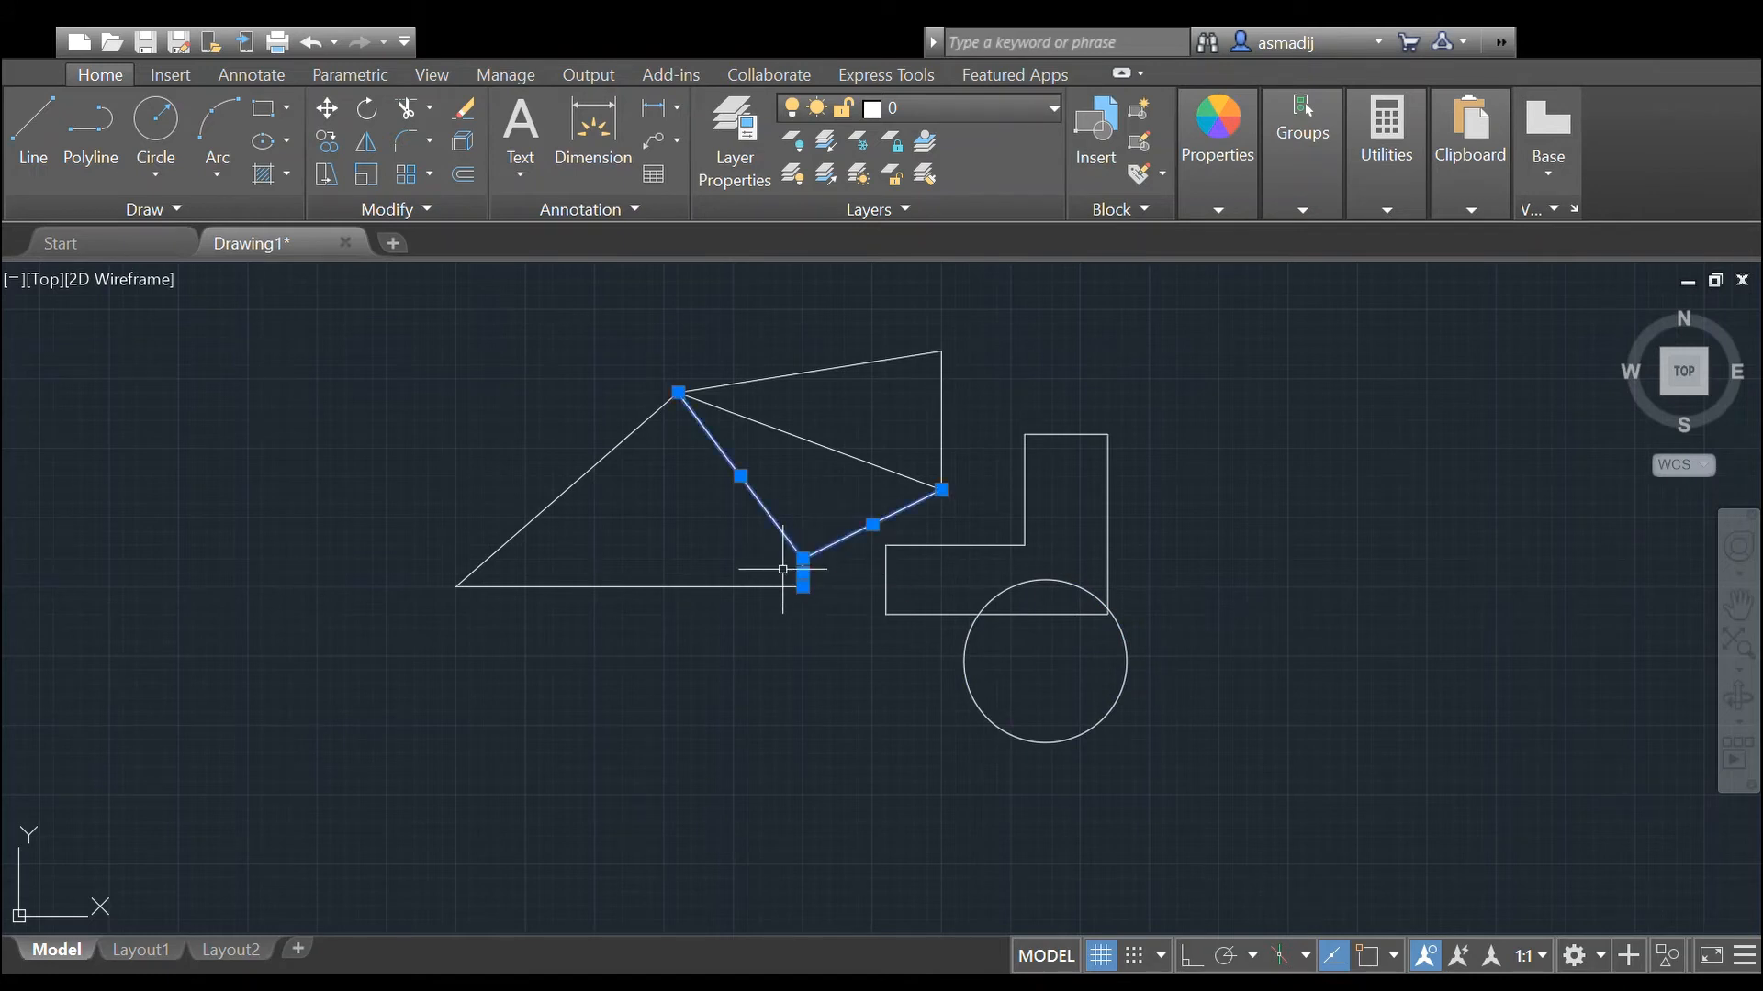
pyautogui.press('Escape')
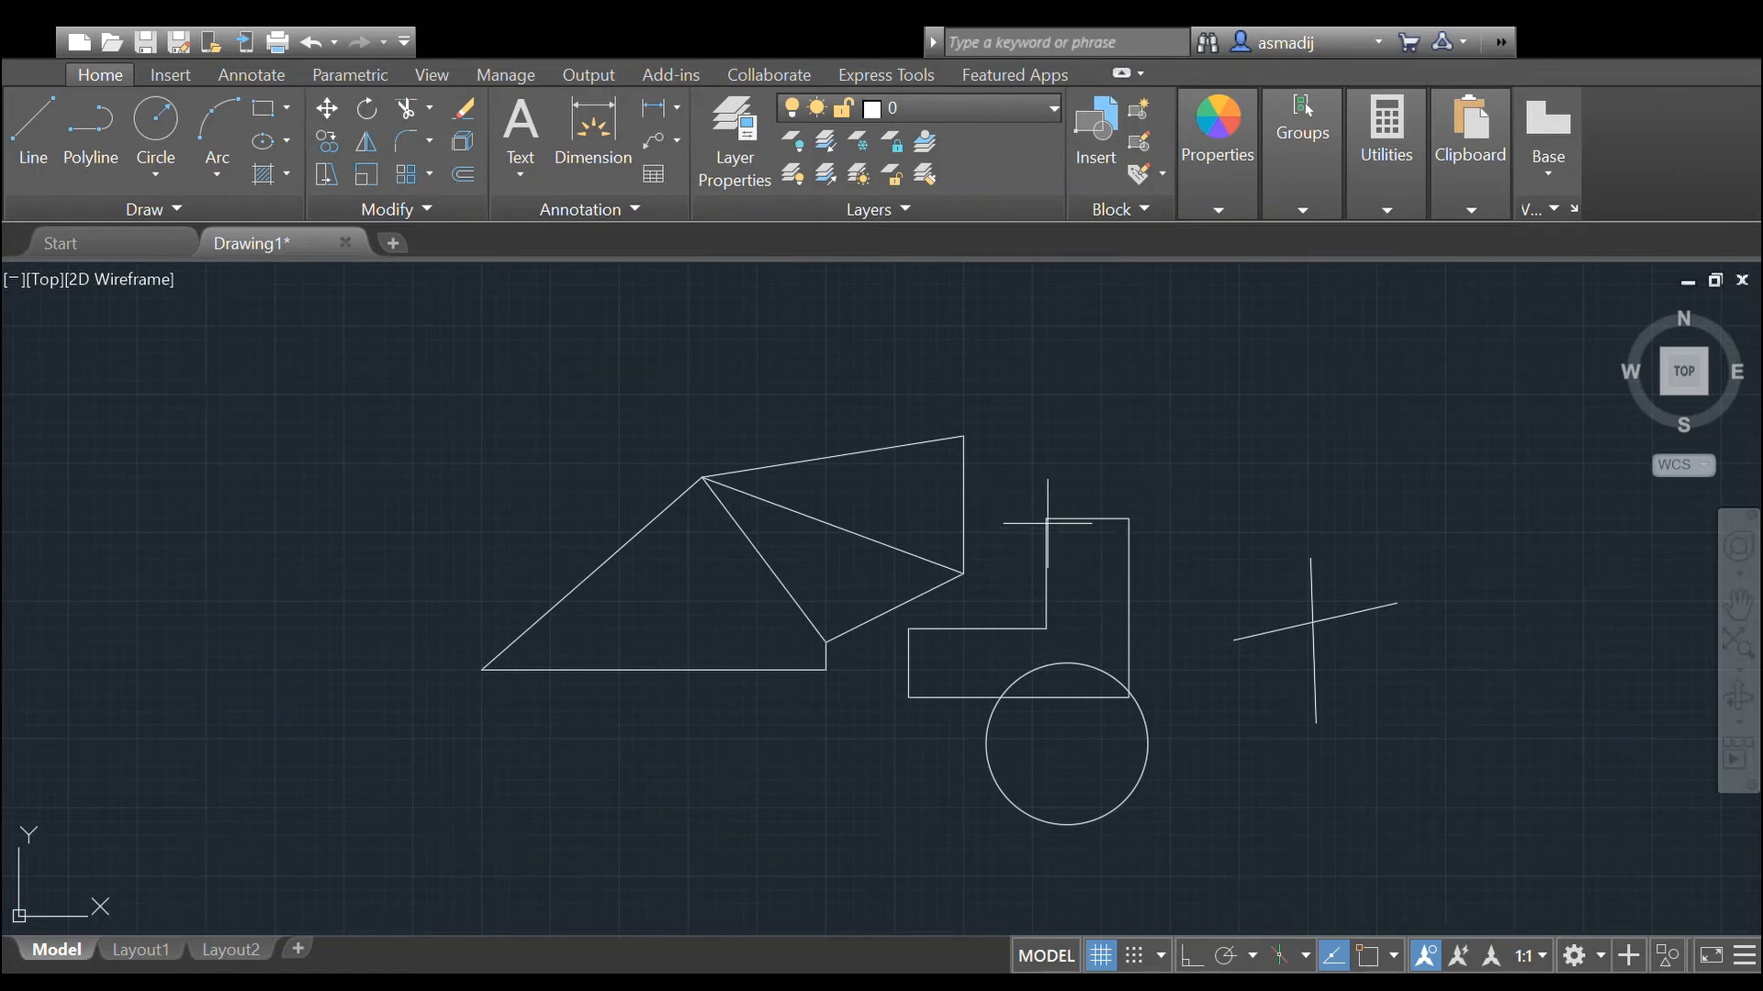
pyautogui.scroll(-2, 1110, 487)
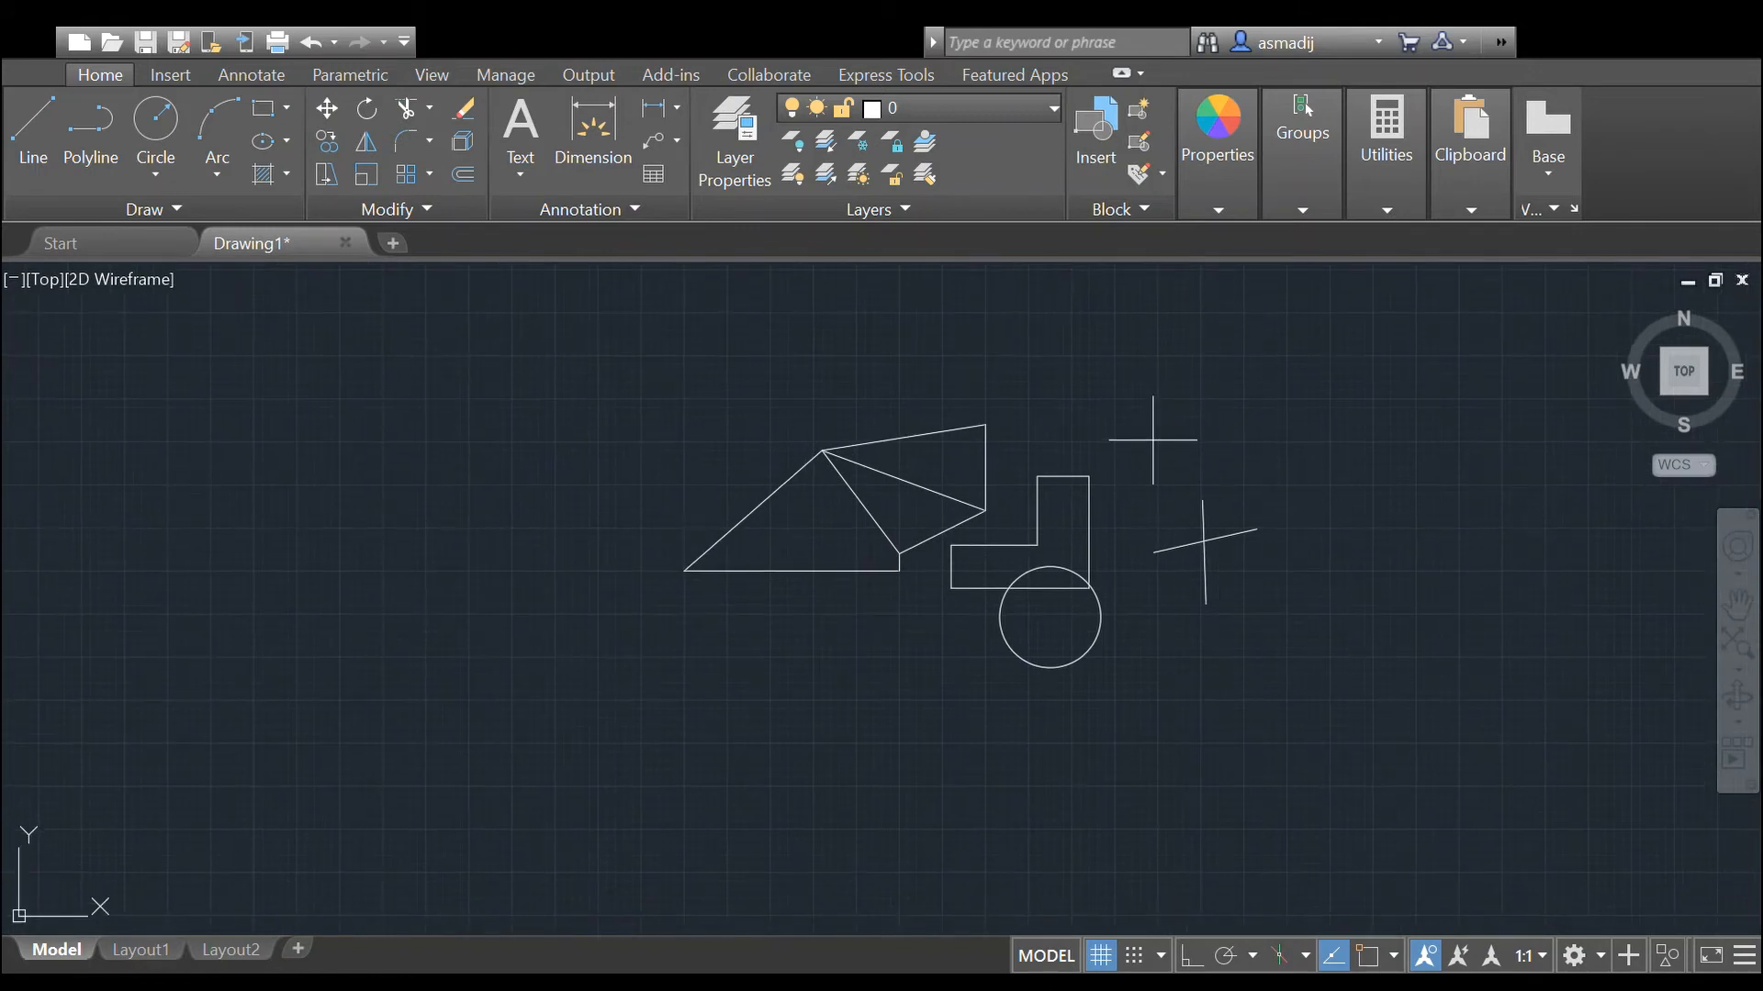
pyautogui.click(1345, 370)
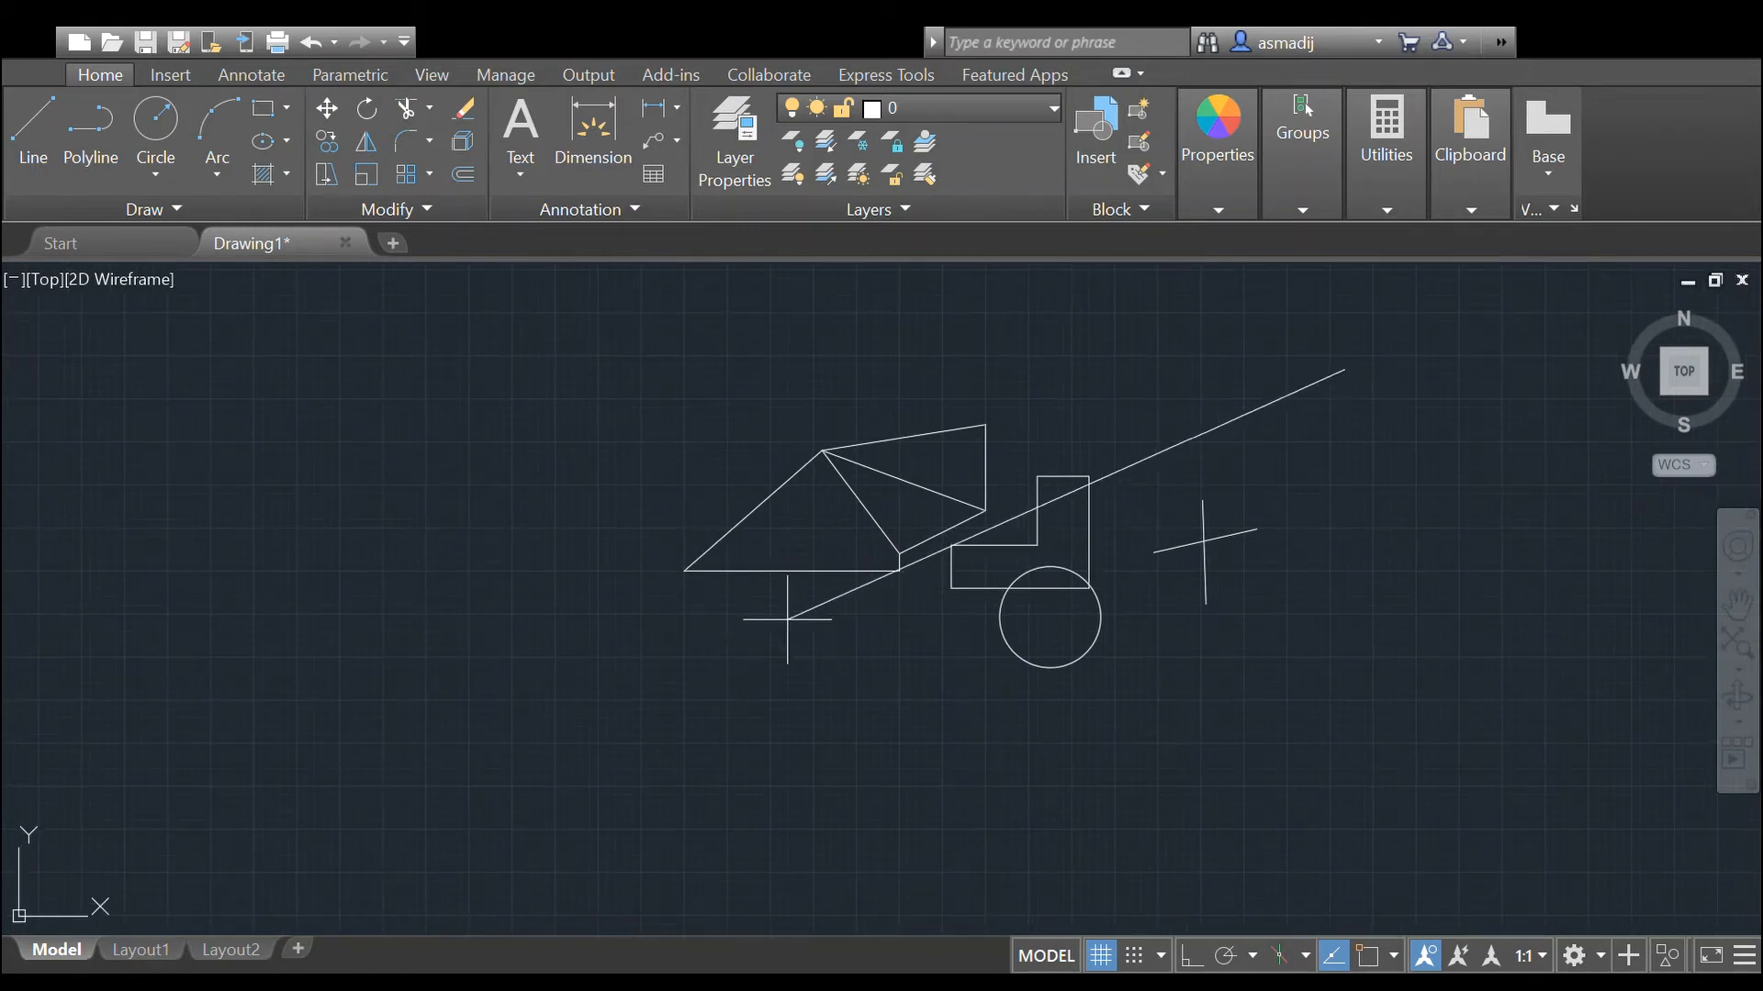
pyautogui.press('Escape')
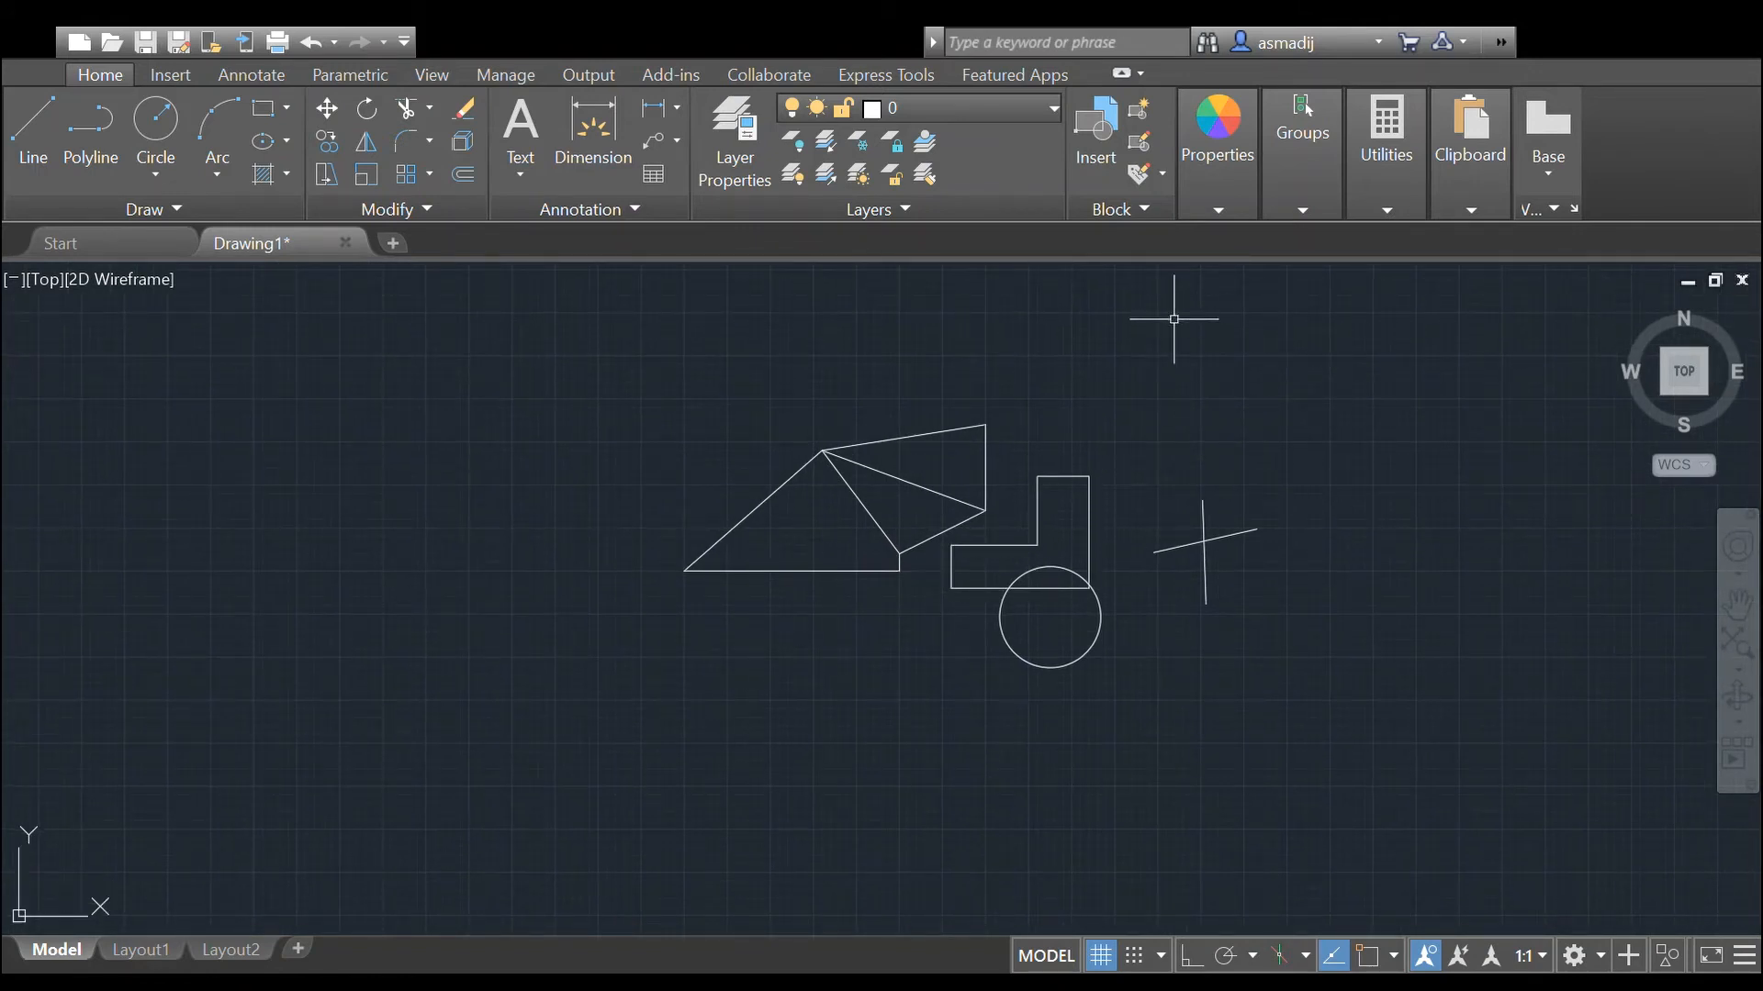
# Step: Move the circle by its centre from the L-shape to the empty area on the far side of the triangular outline
pyautogui.scroll(2, 1054, 520)
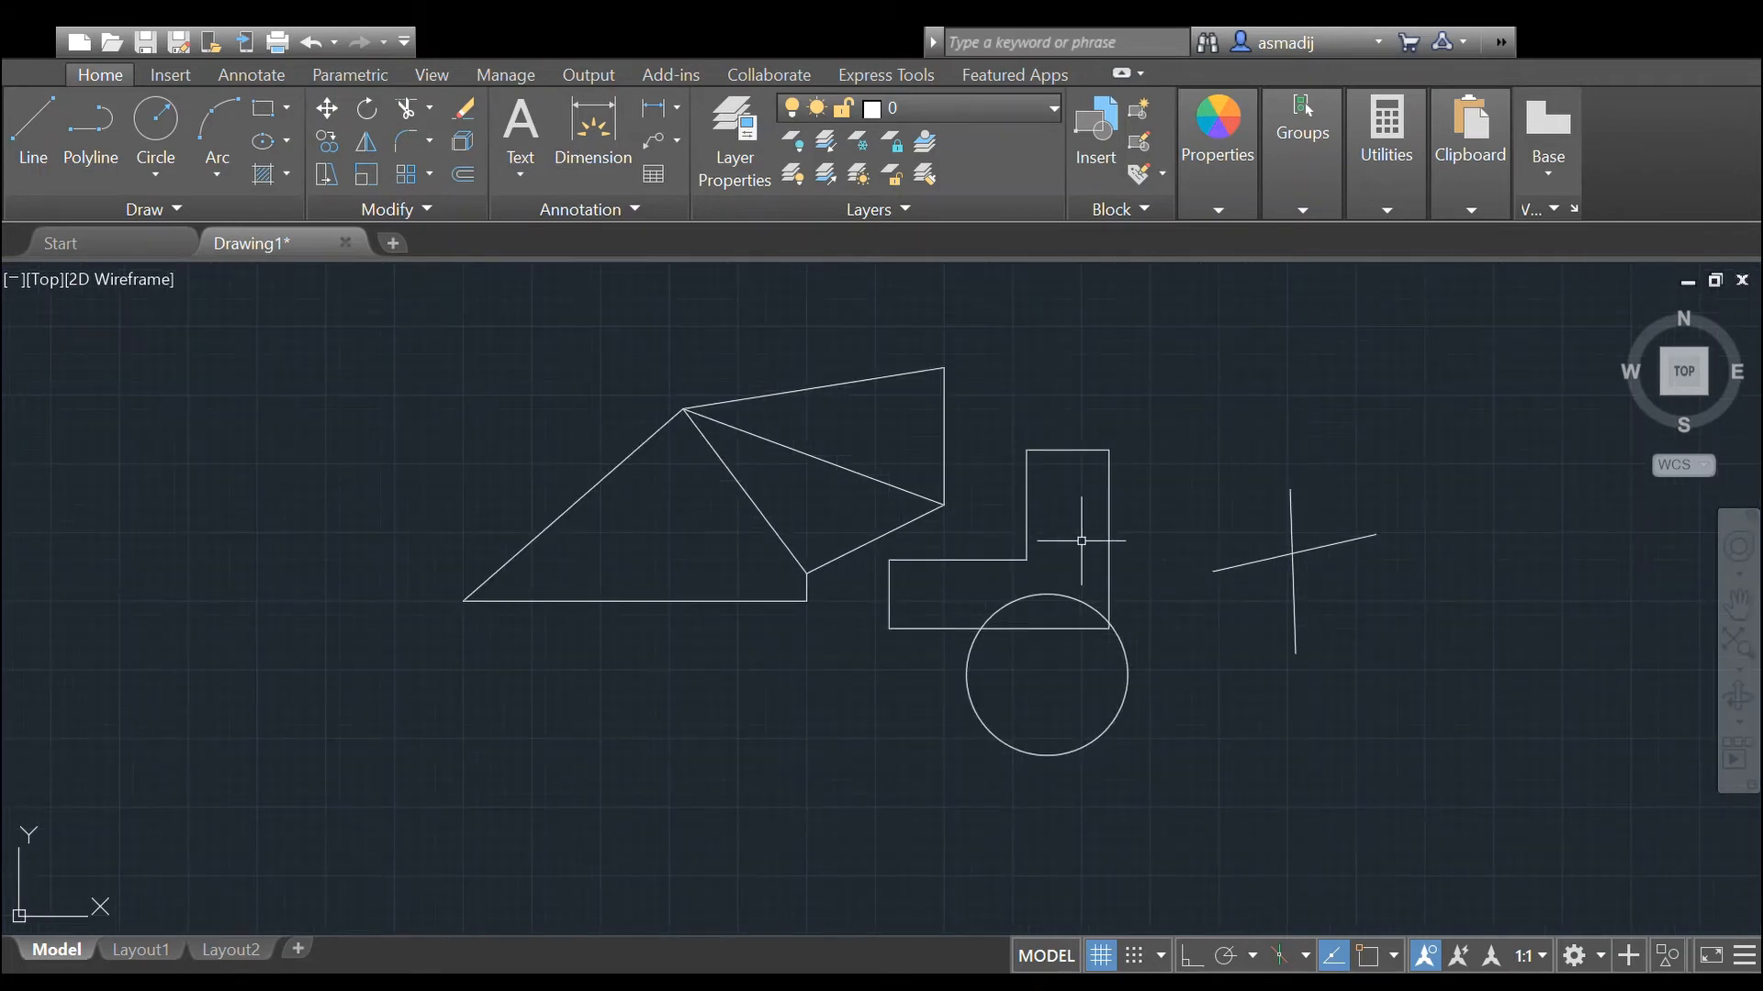
pyautogui.moveTo(1081, 541); pyautogui.dragTo(1101, 566, button='middle')
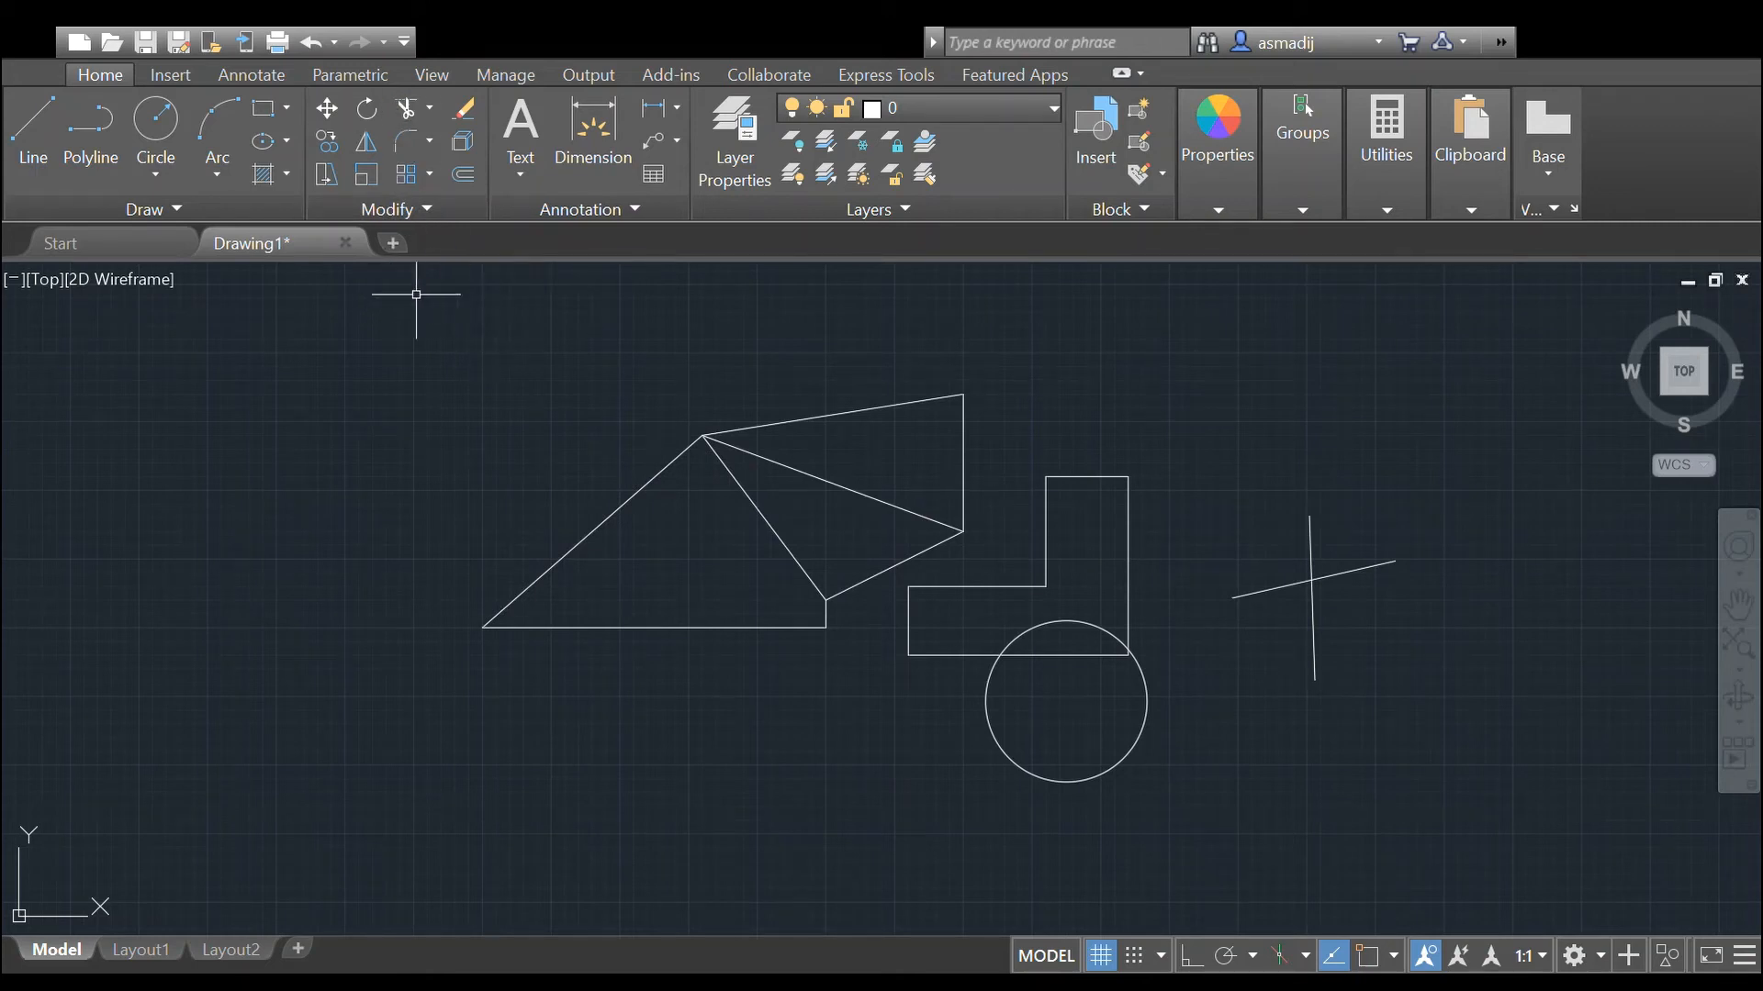
pyautogui.click(325, 111)
pyautogui.click(990, 724)
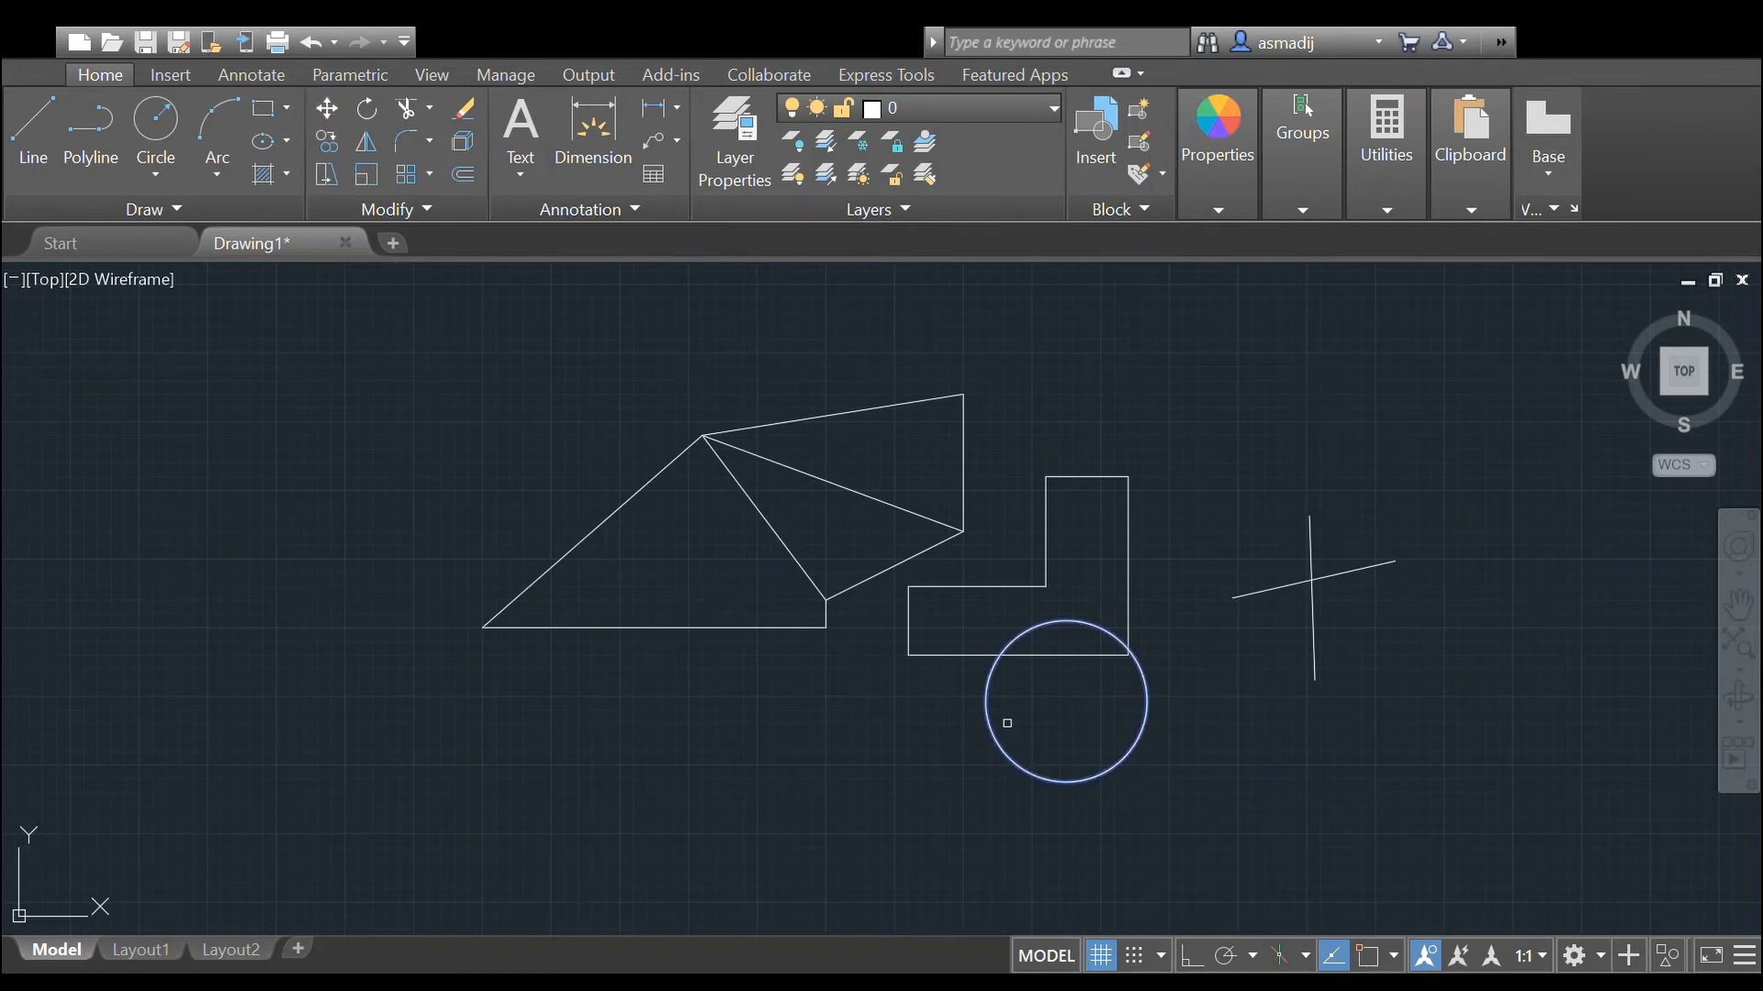
pyautogui.press('Return')
pyautogui.click(1066, 704)
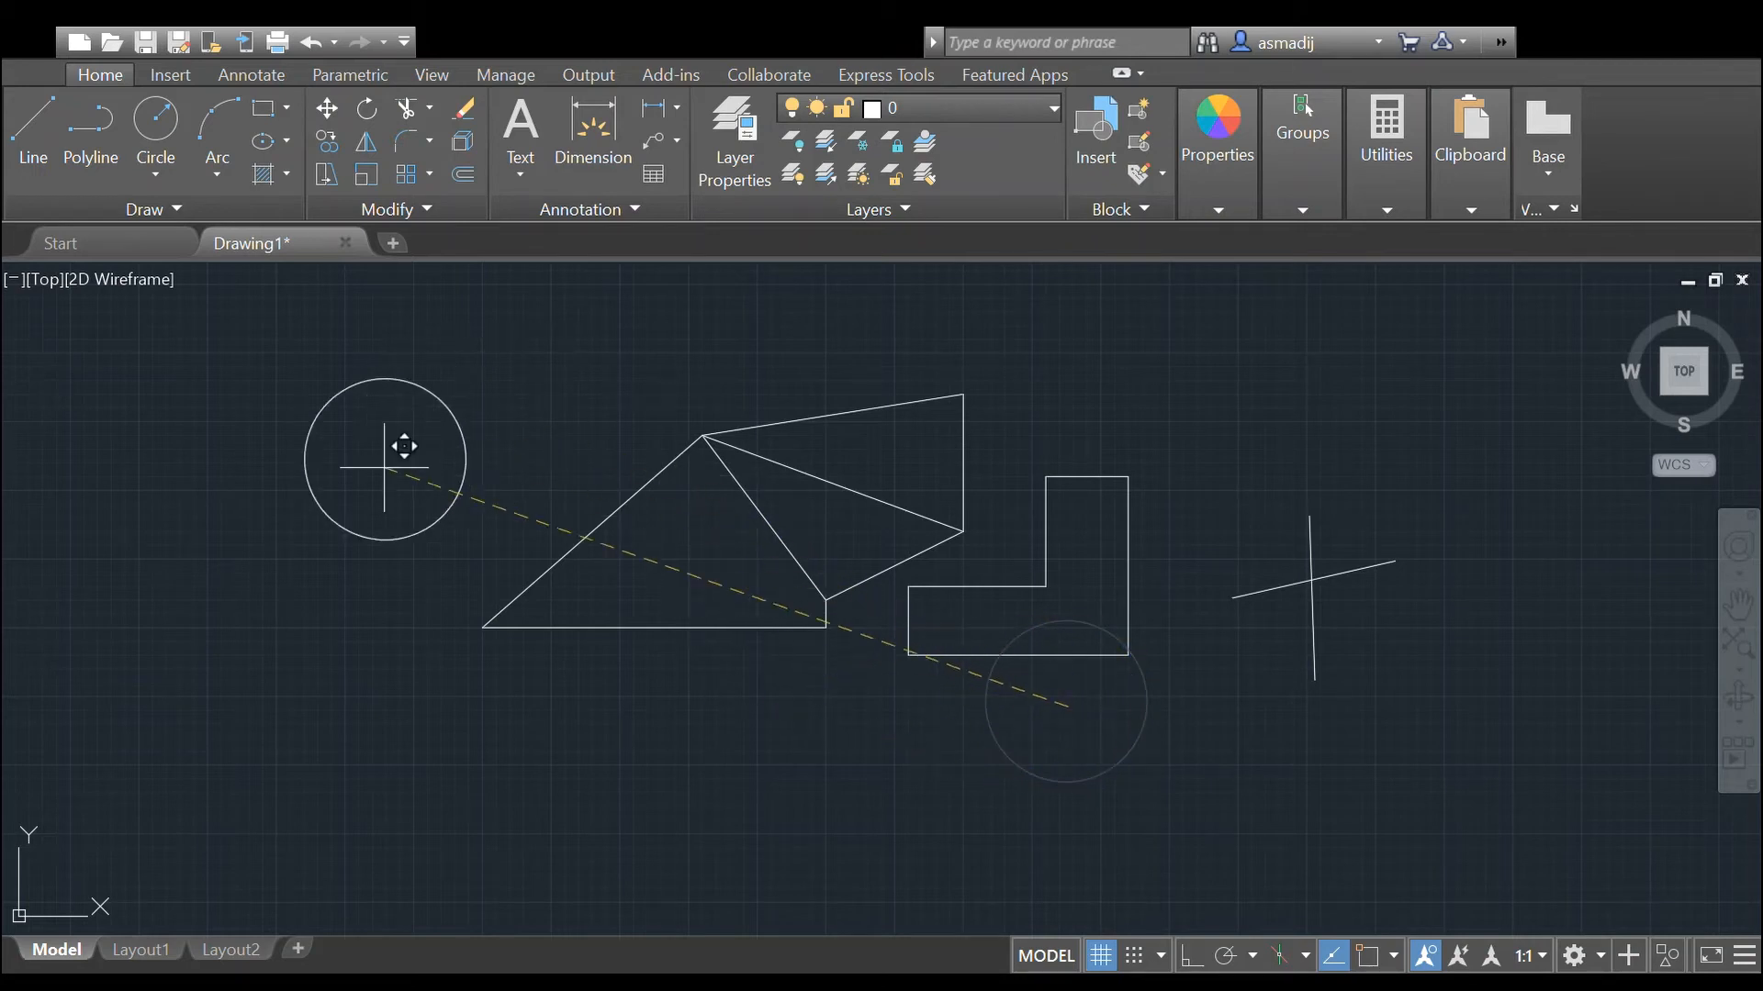
pyautogui.click(395, 479)
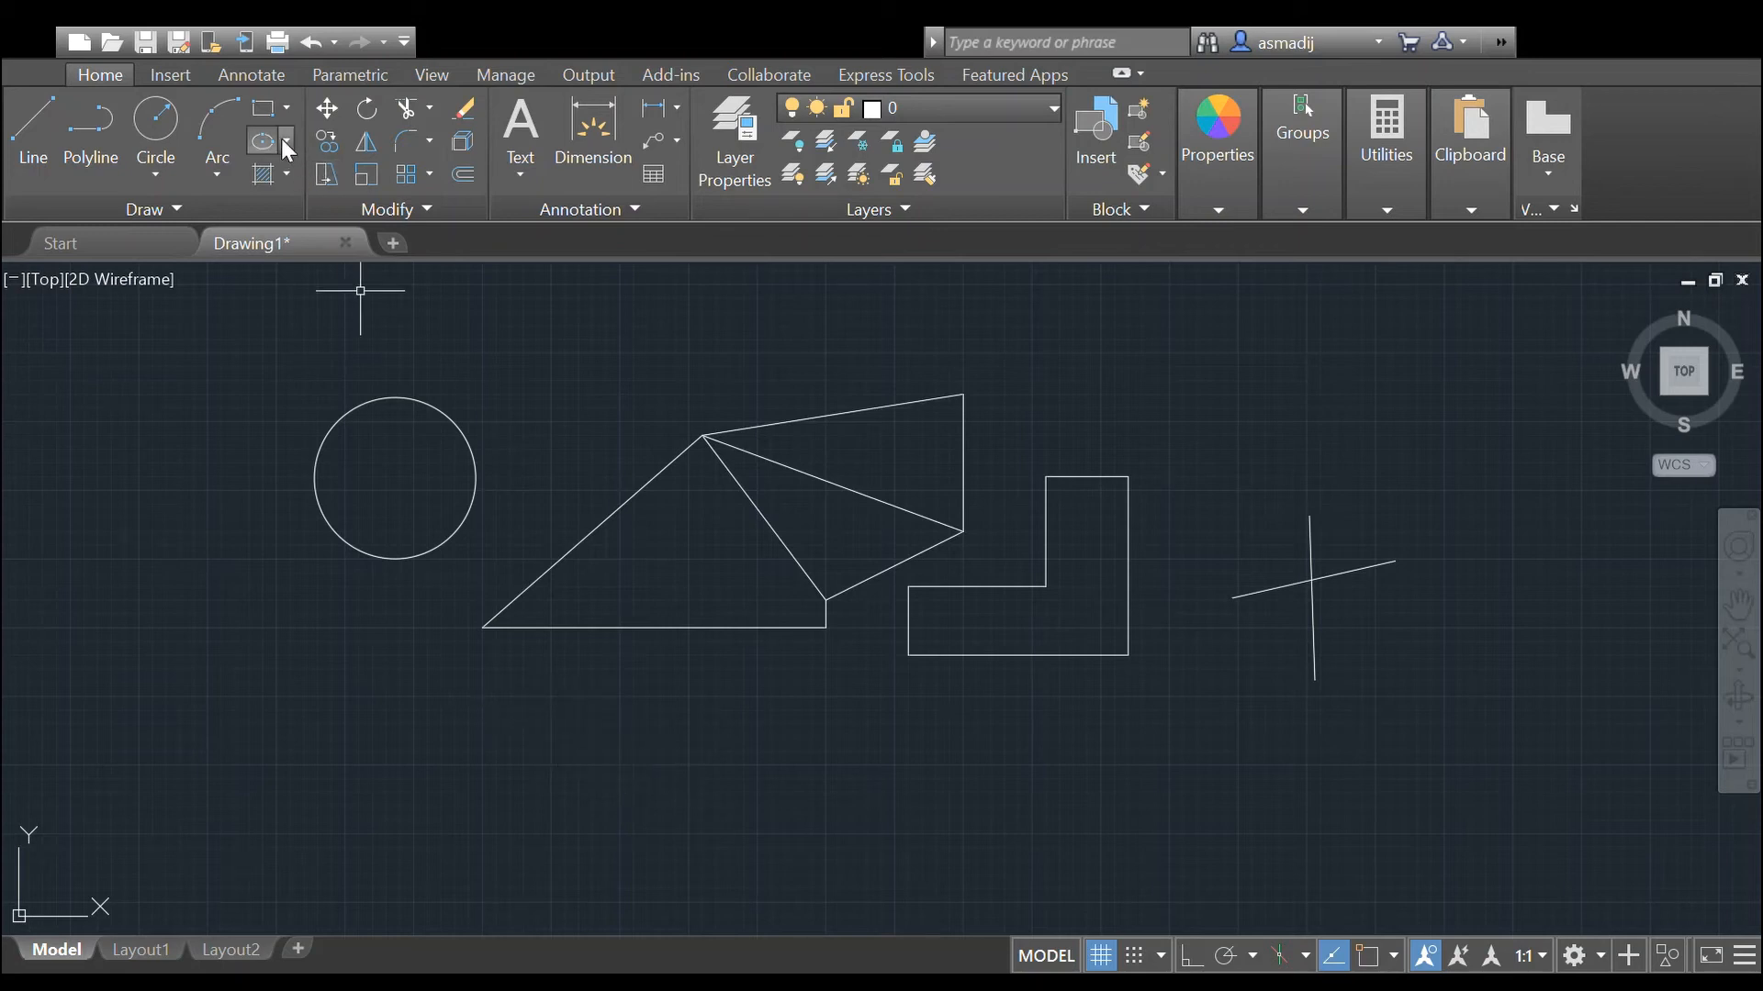
# Step: Move the circle by its centre to just below the short vertical side of the triangular outline
pyautogui.click(327, 114)
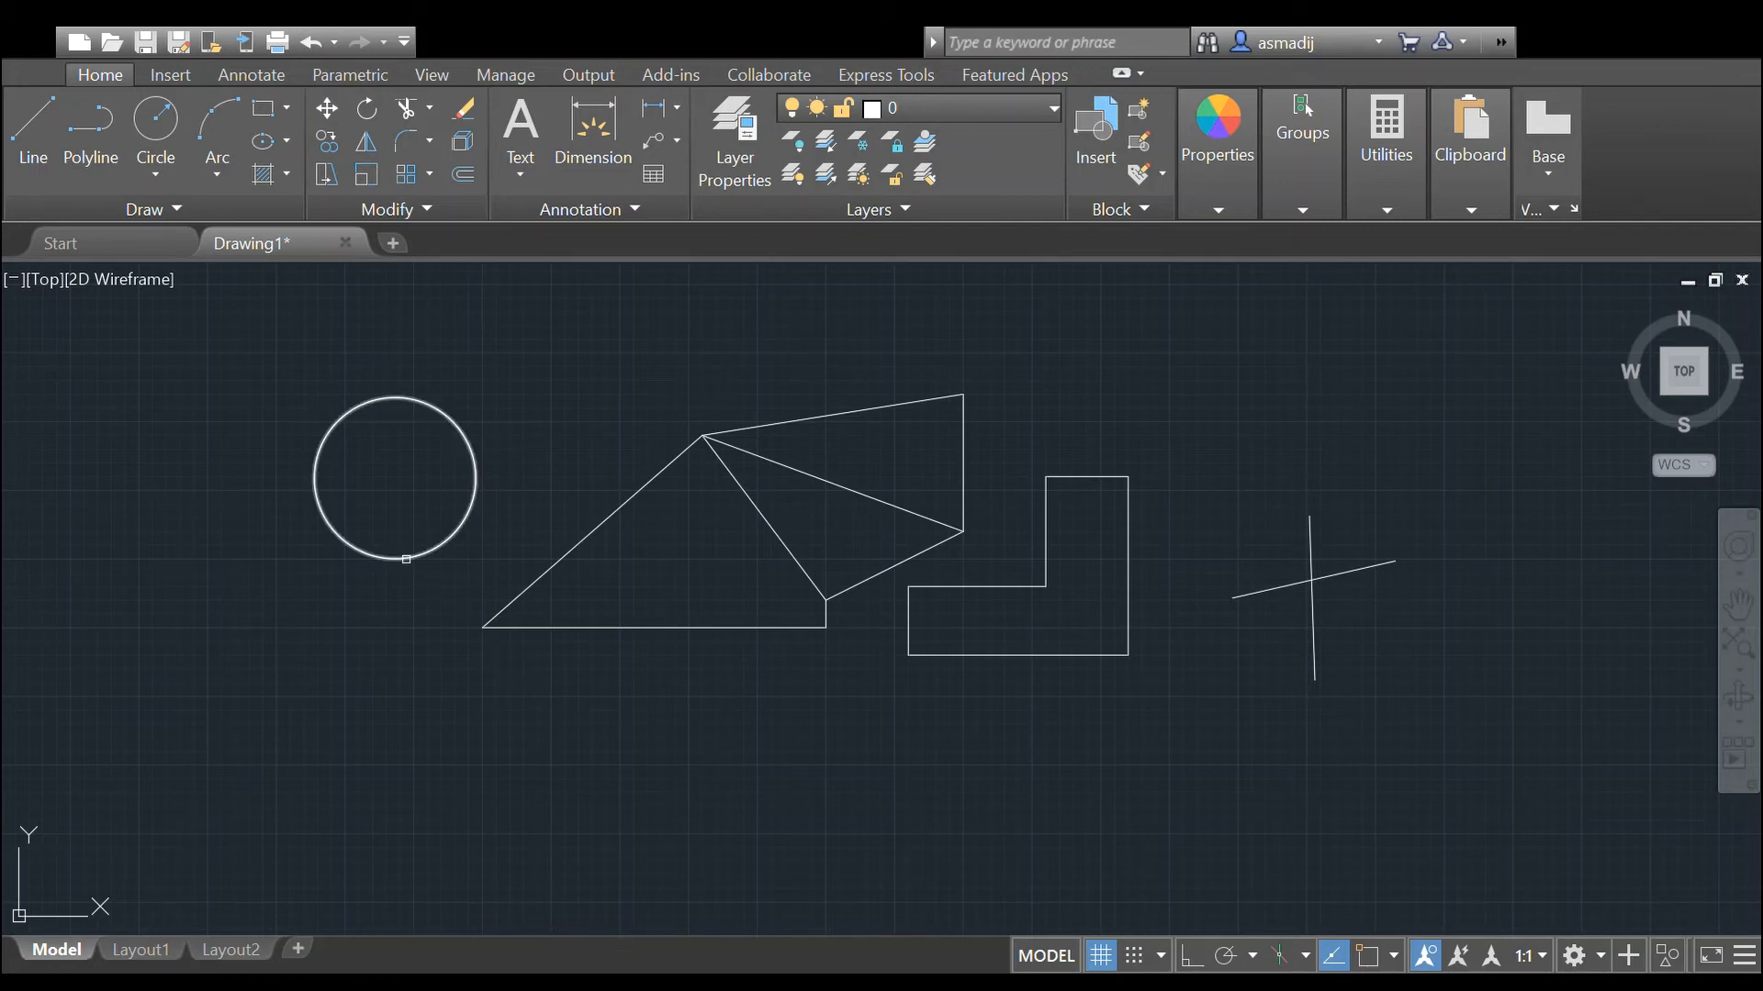
pyautogui.click(405, 557)
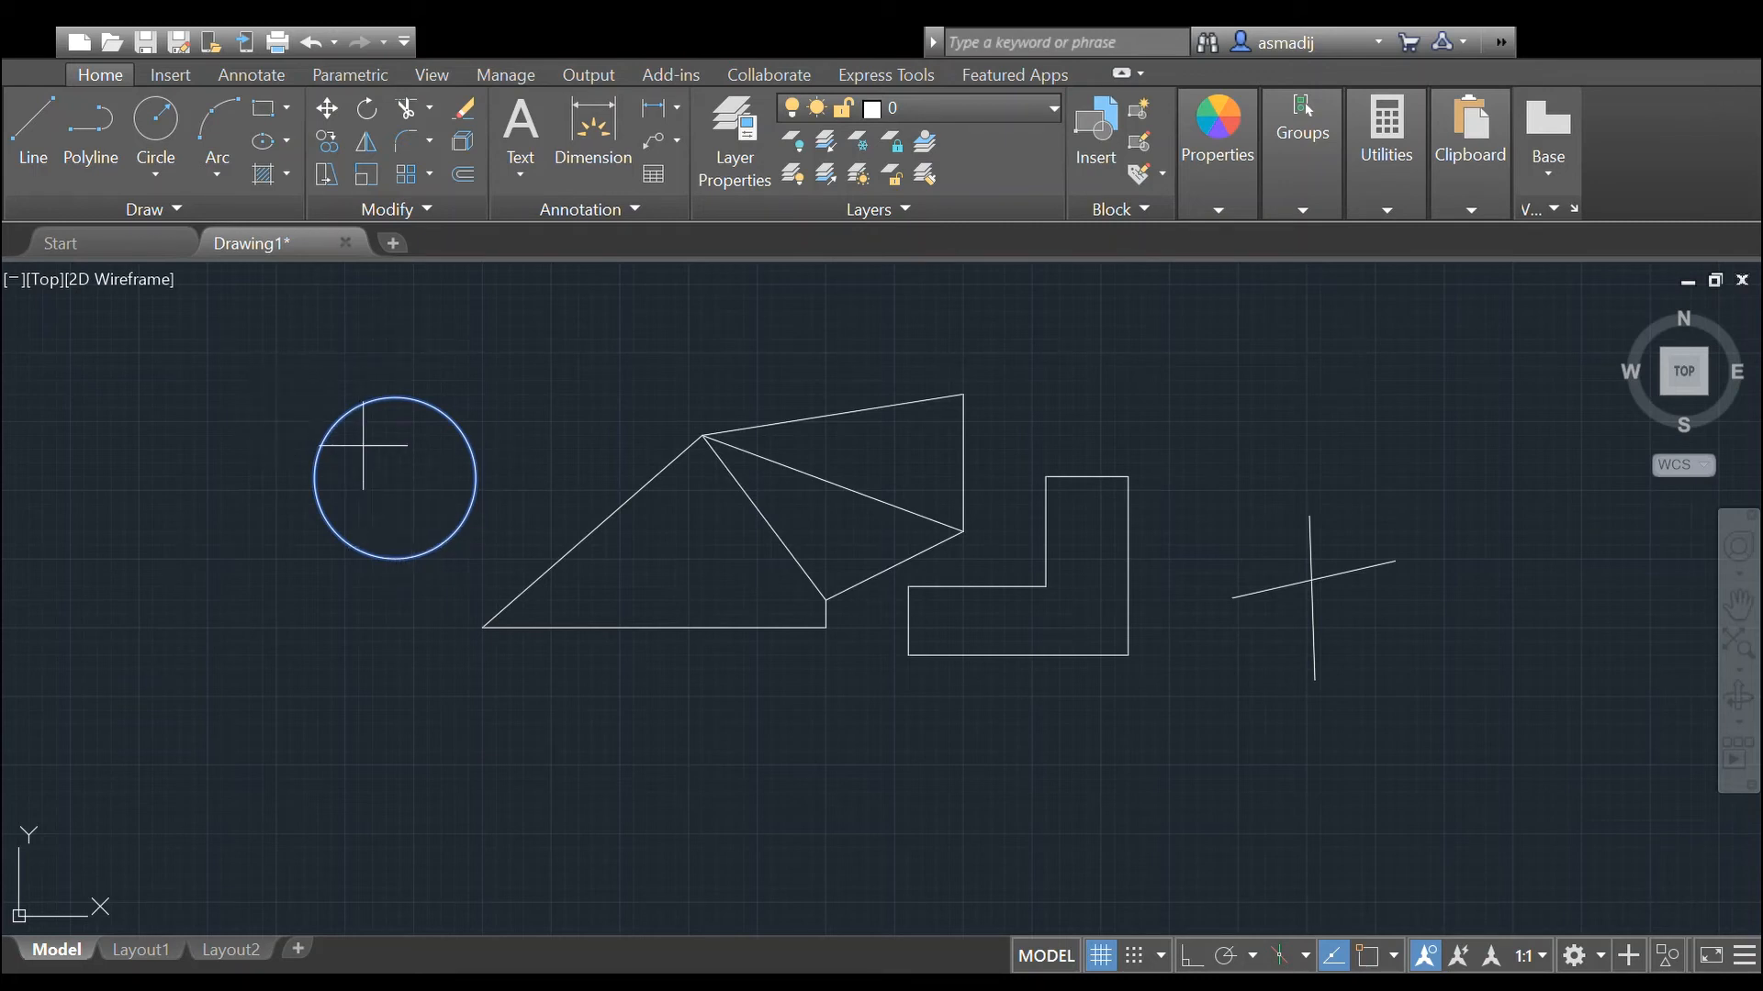
pyautogui.click(399, 478)
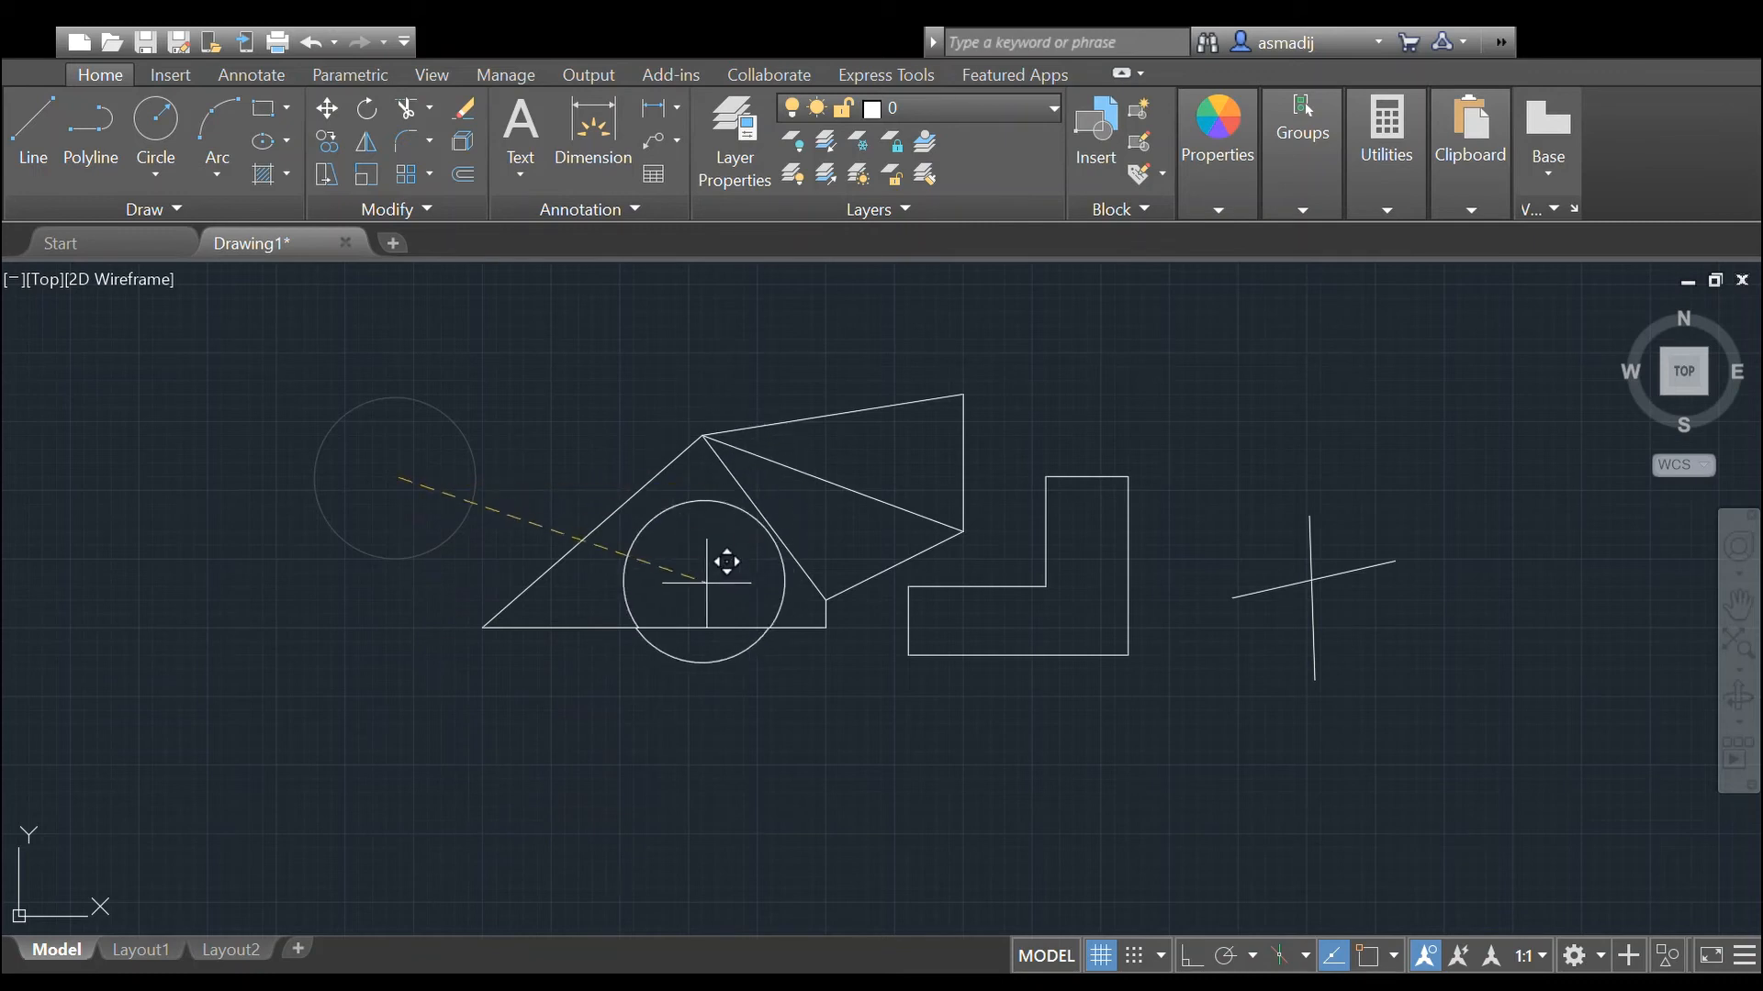
pyautogui.click(811, 731)
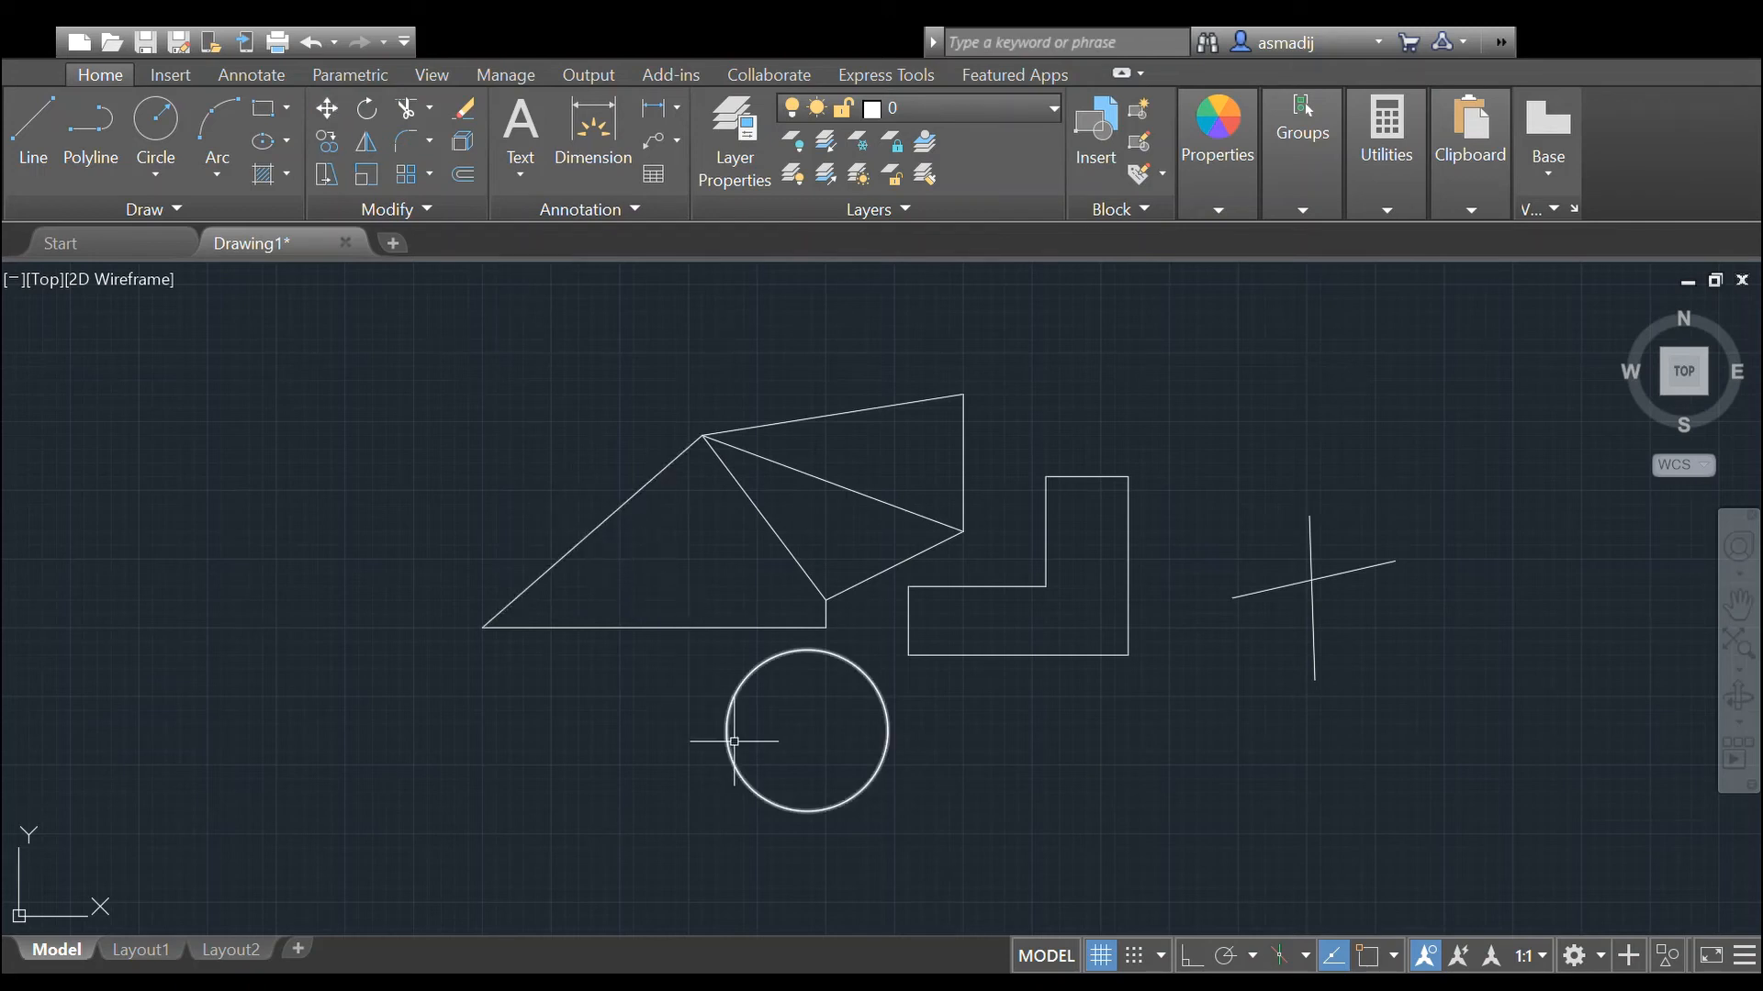
# Step: Move the L-shape's short vertical end and base line together to the far lower corner of the triangular outline
pyautogui.press('Return')
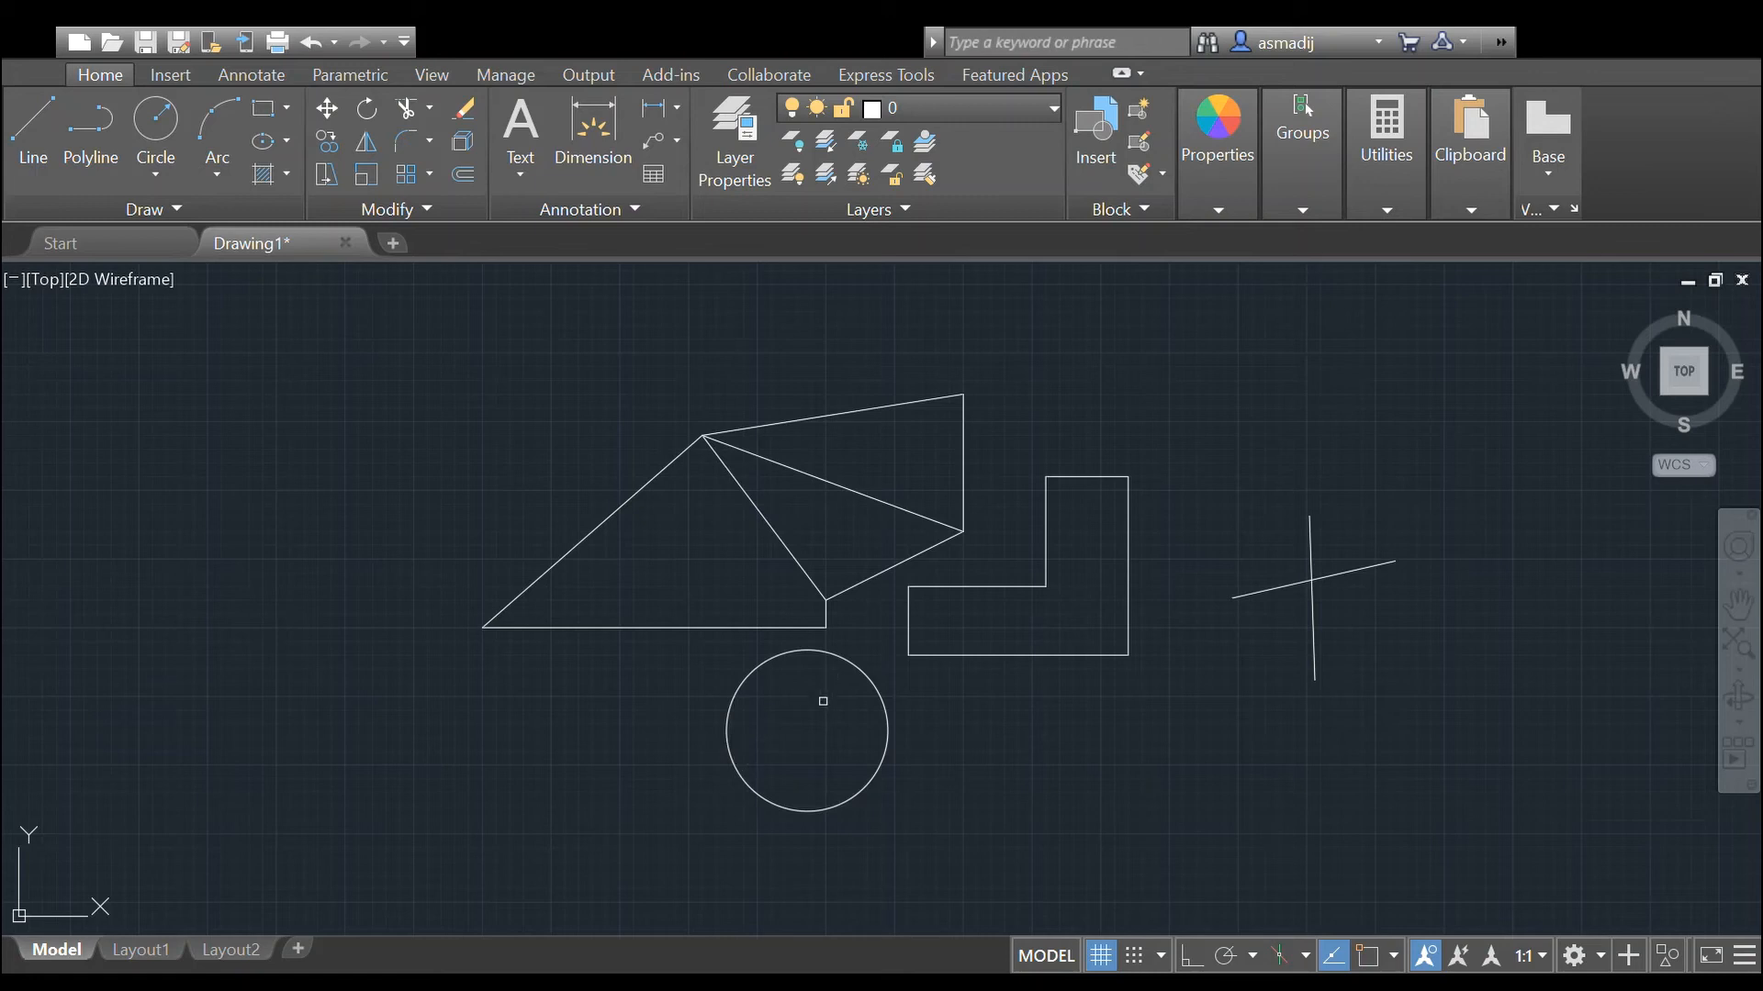
pyautogui.click(966, 691)
pyautogui.click(886, 632)
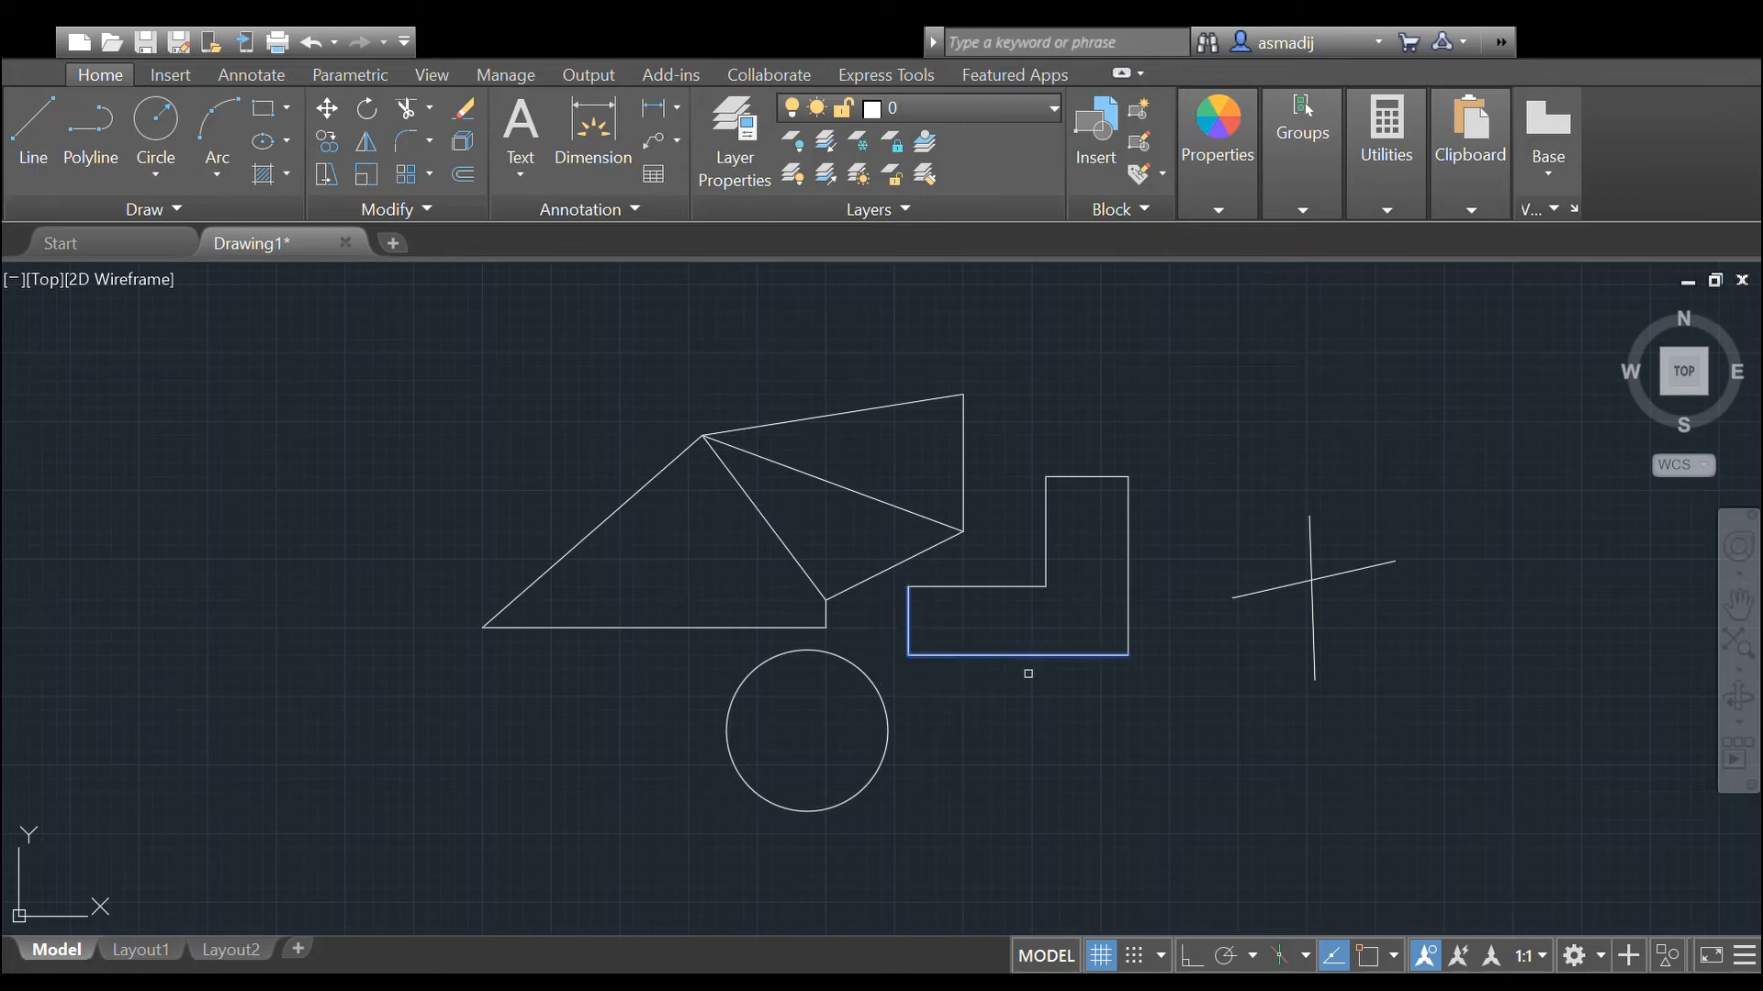
pyautogui.click(1026, 688)
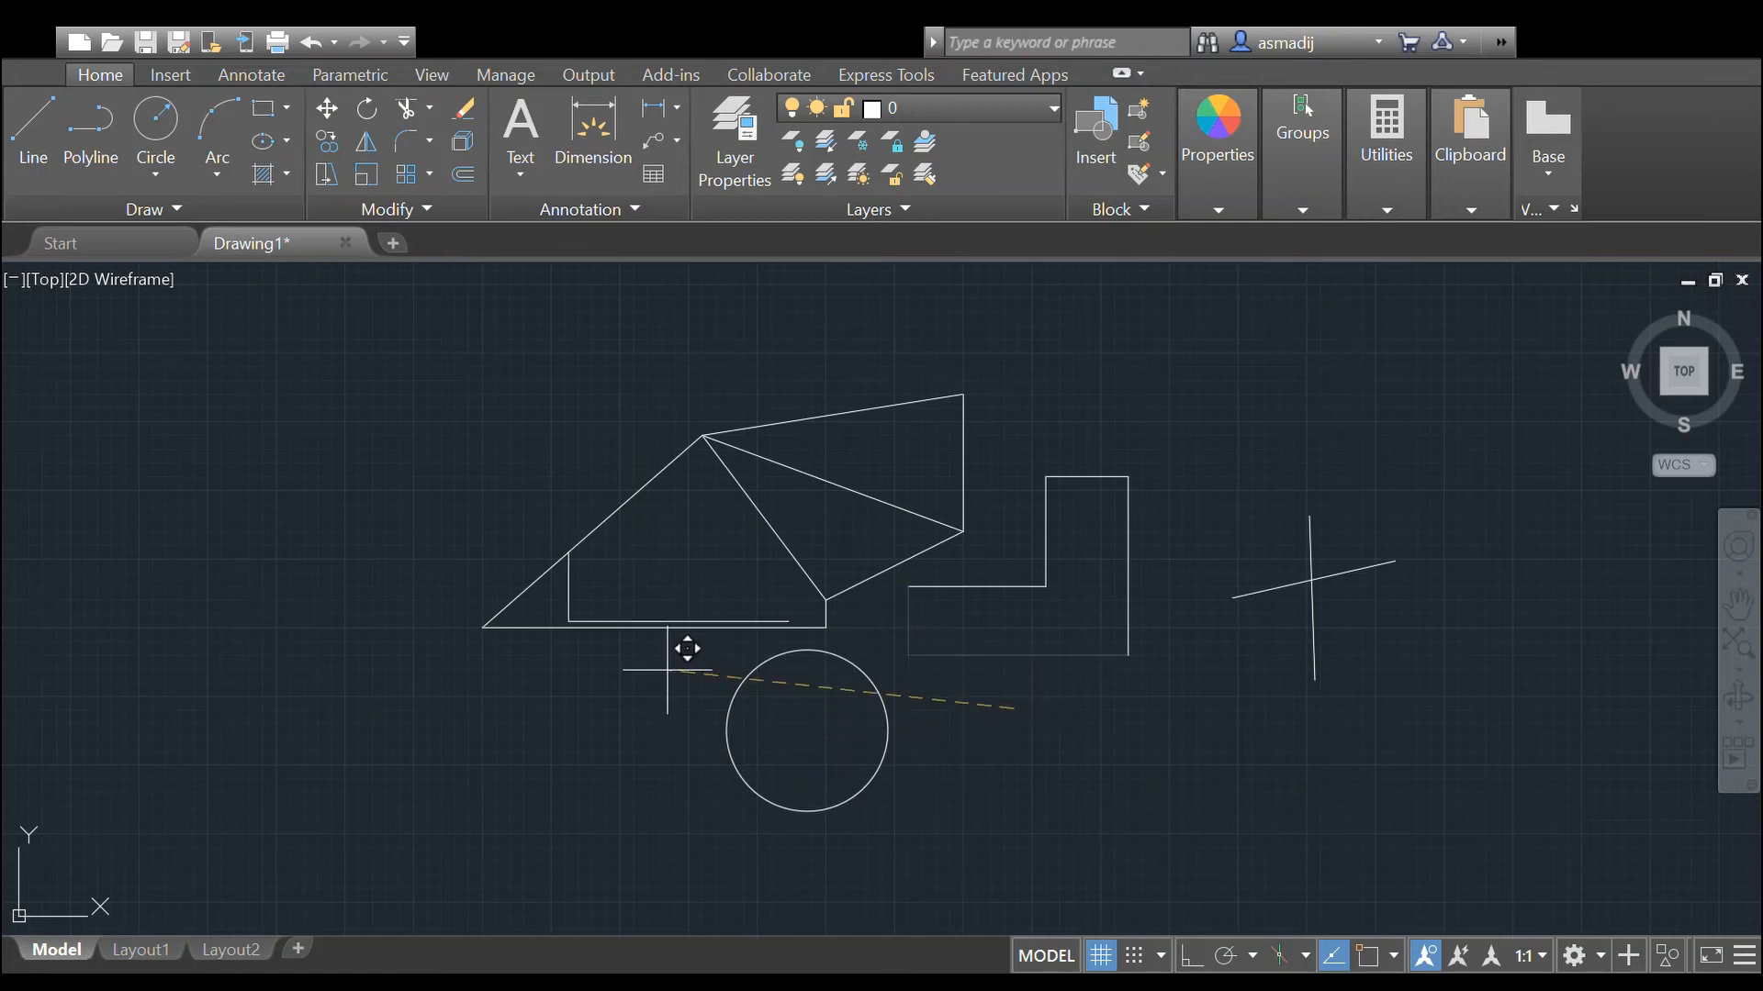
pyautogui.click(460, 697)
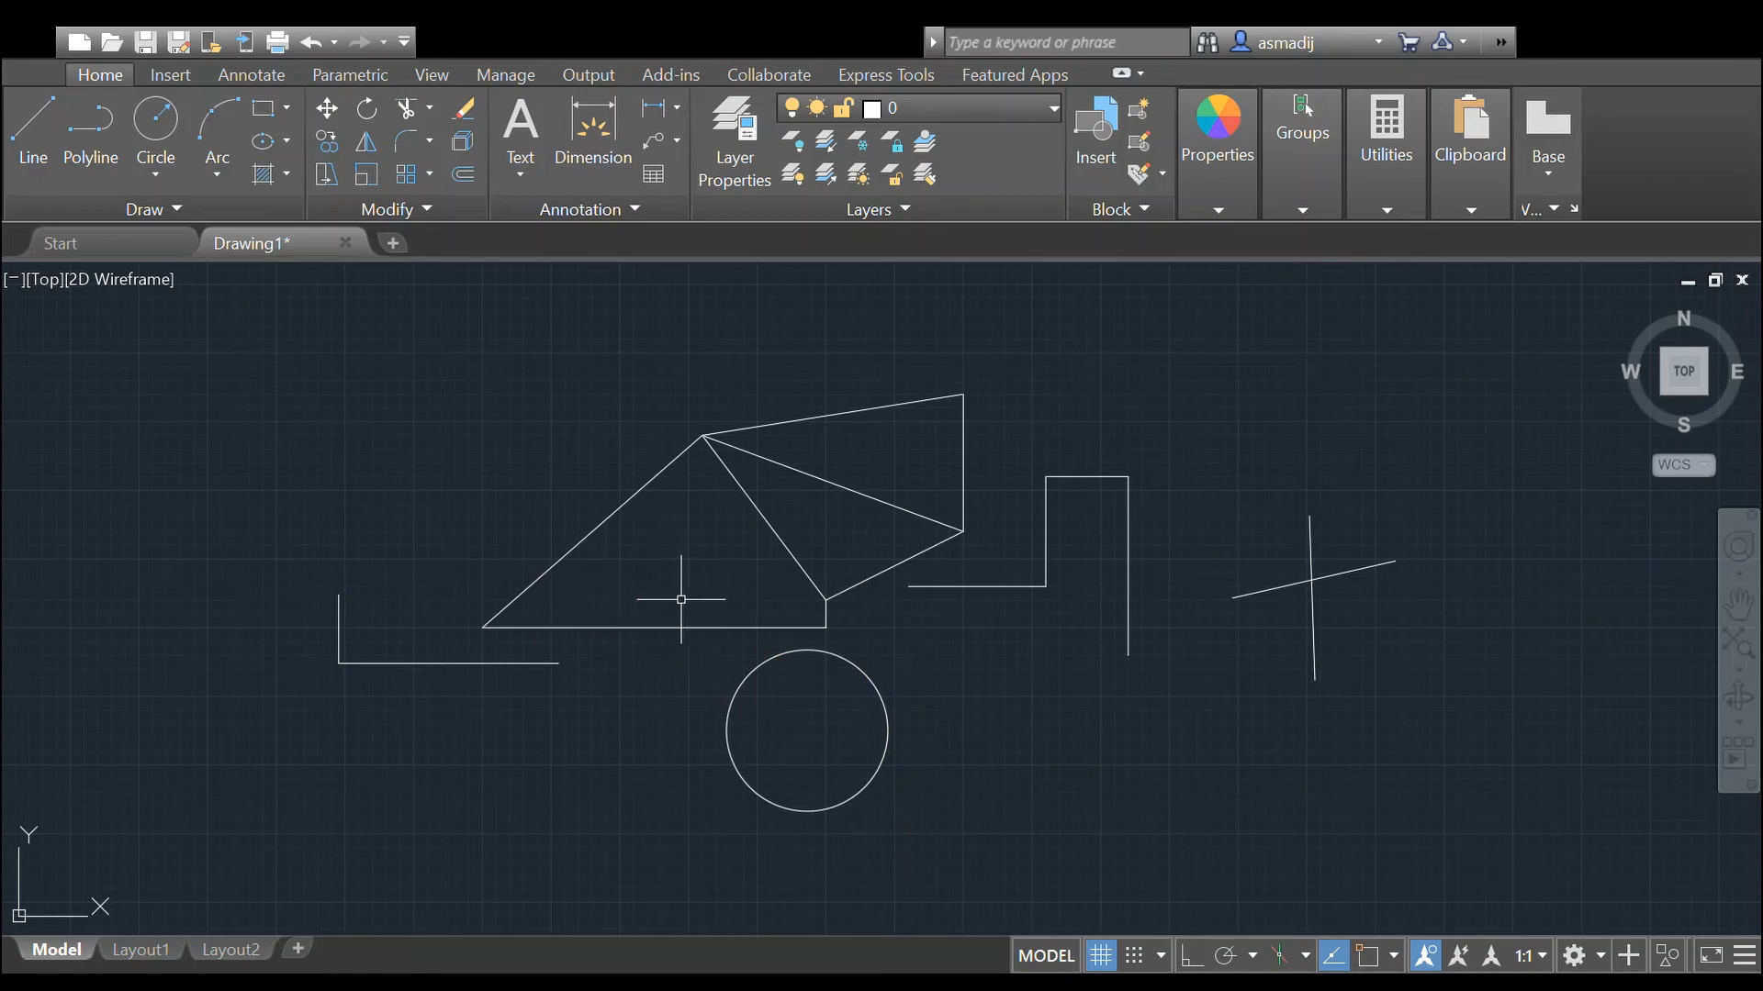
pyautogui.click(368, 112)
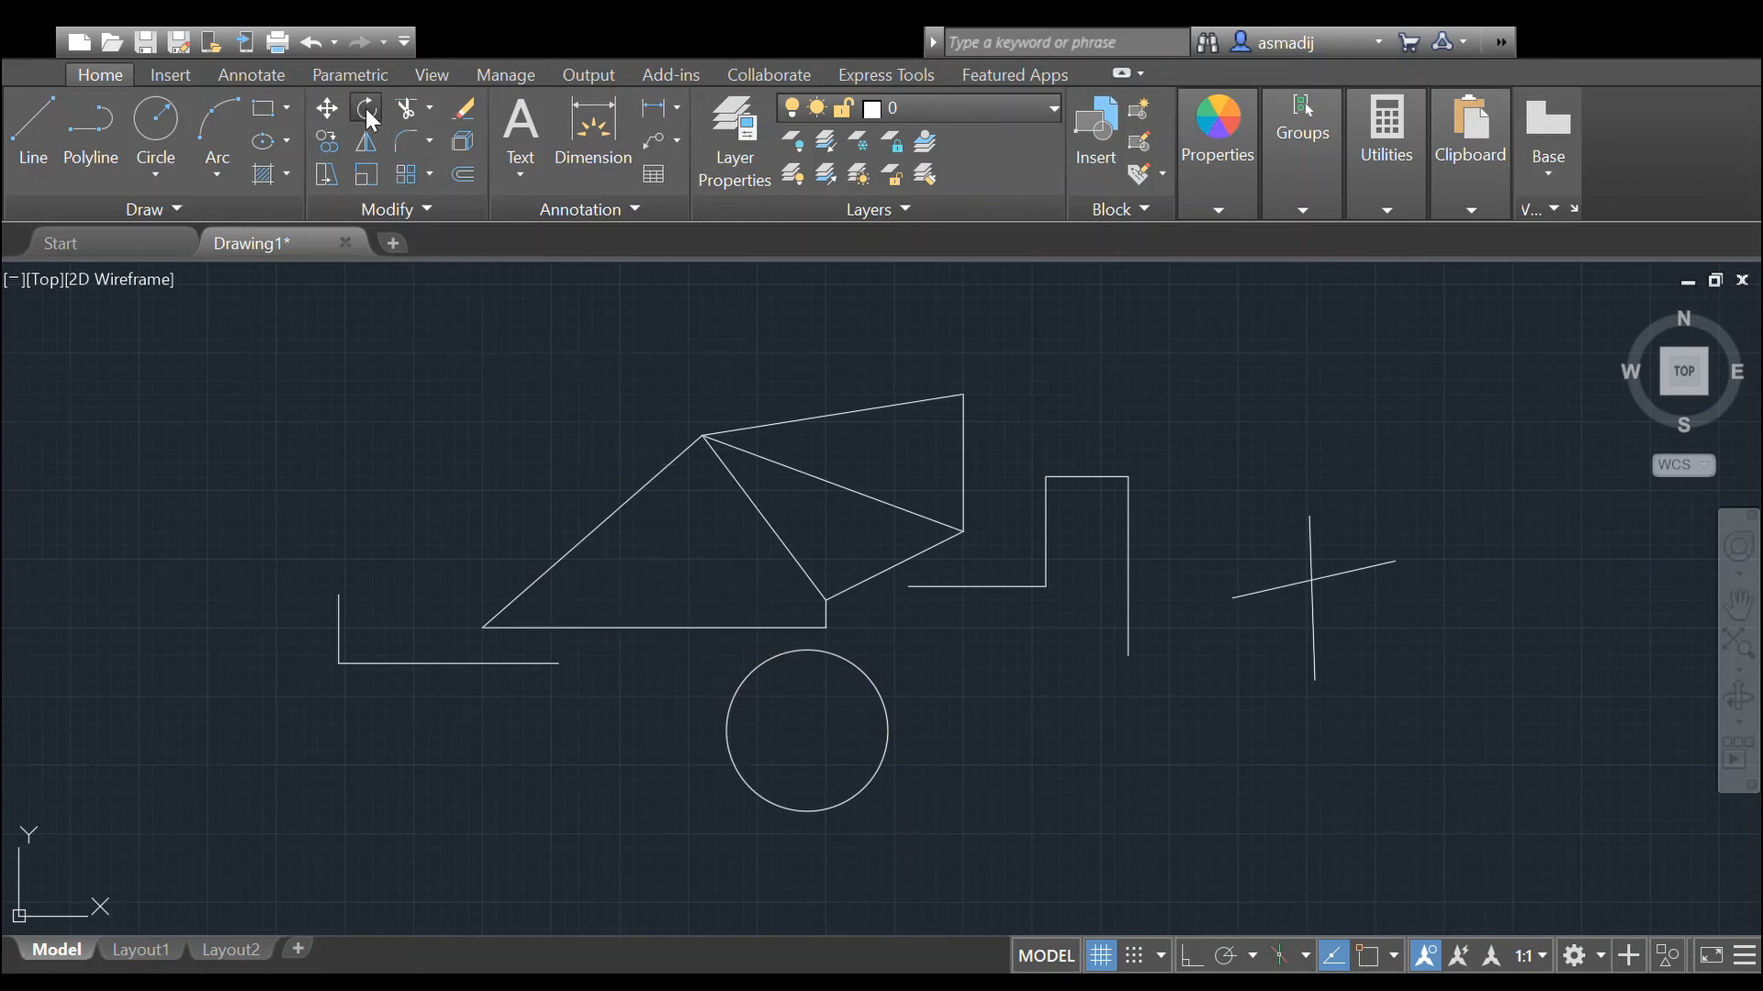
pyautogui.click(1081, 556)
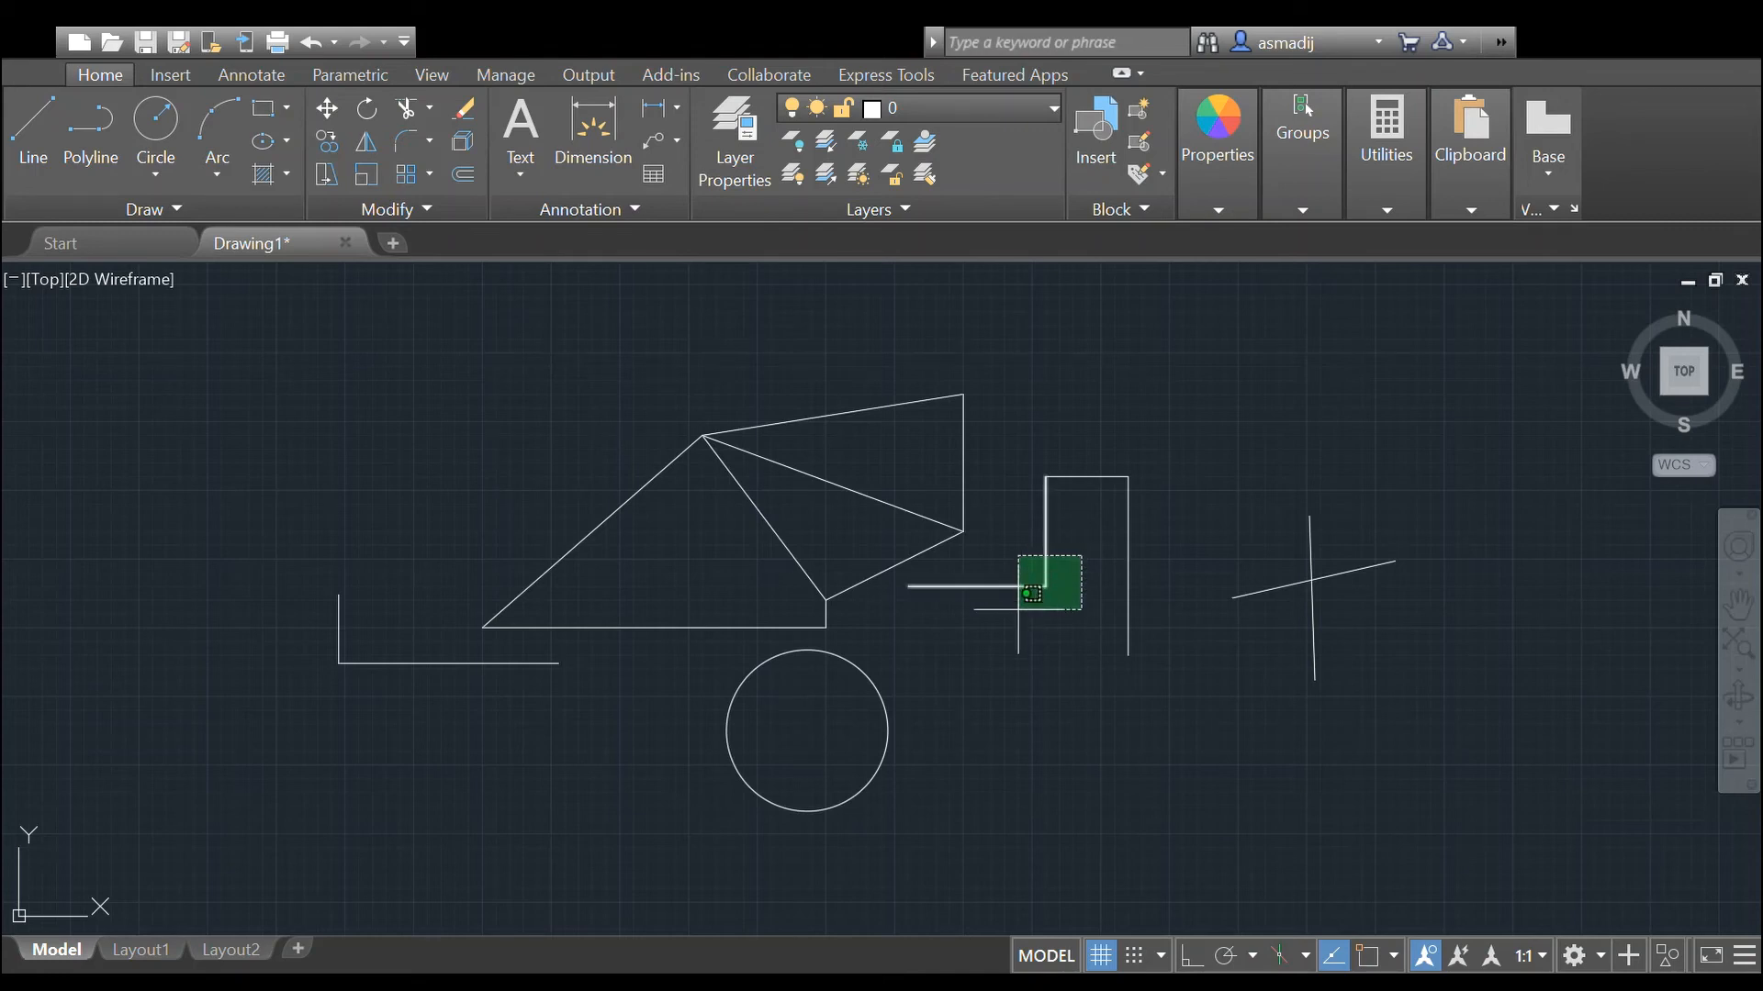
pyautogui.click(1018, 610)
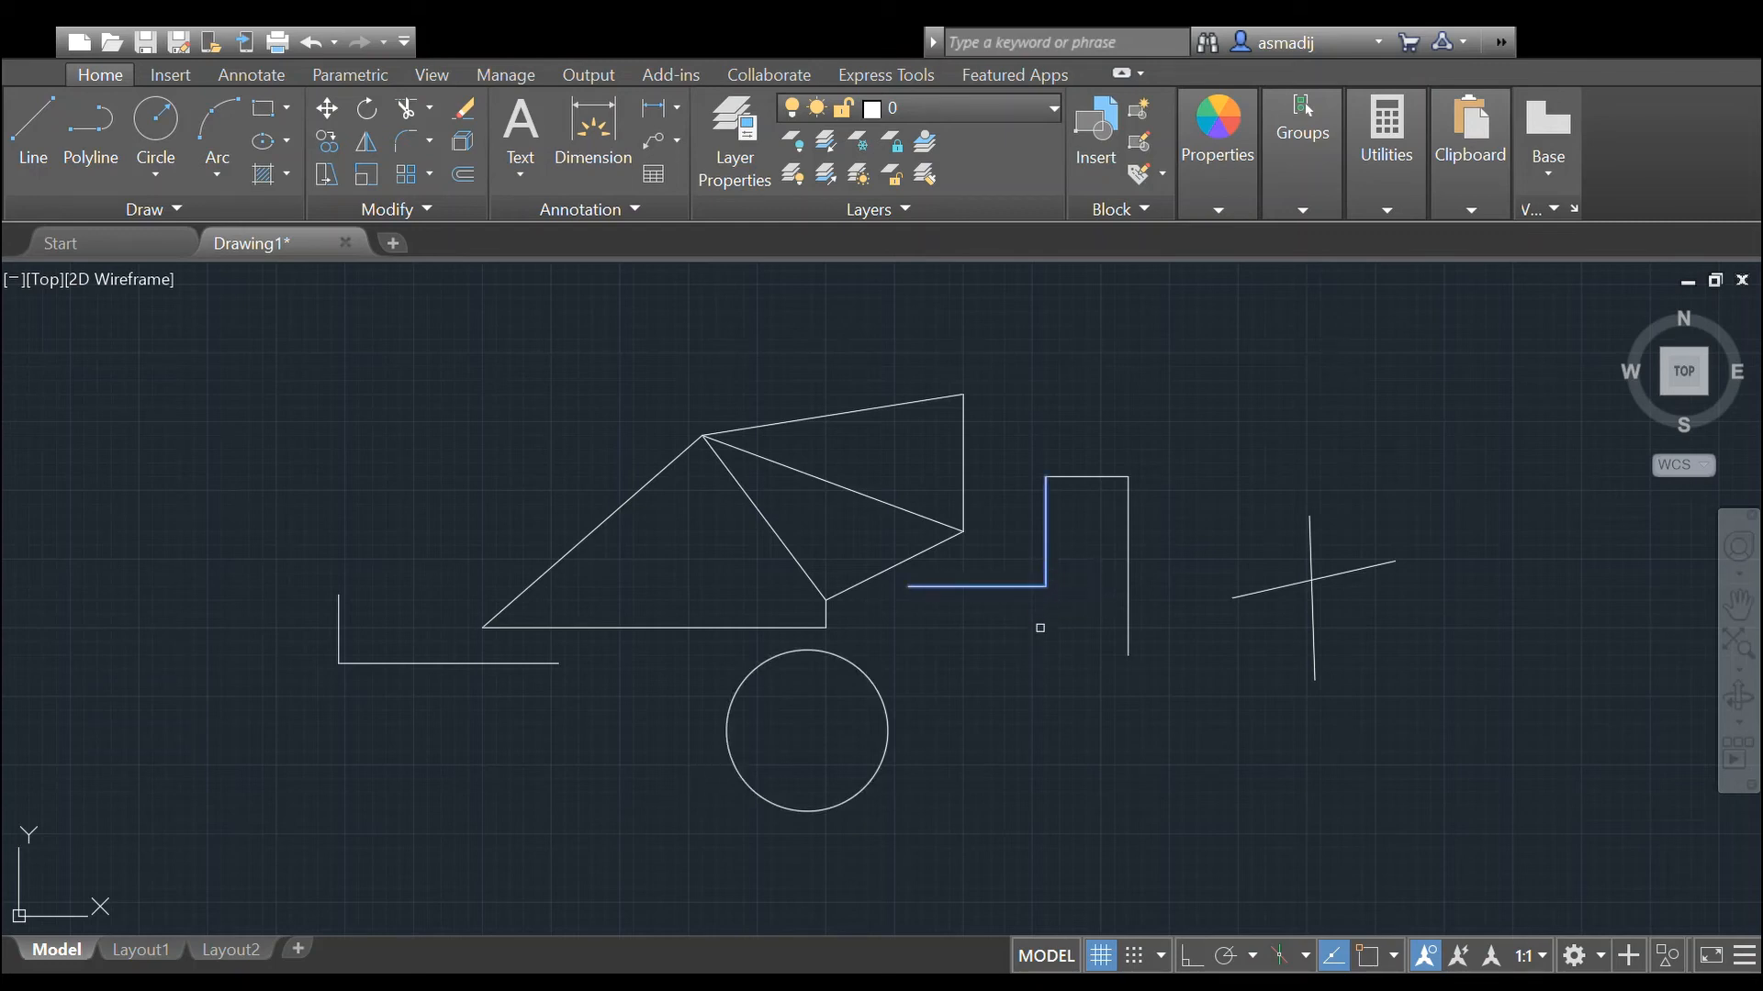
pyautogui.press('Return')
pyautogui.write('ro')
pyautogui.press('Return')
pyautogui.click(983, 641)
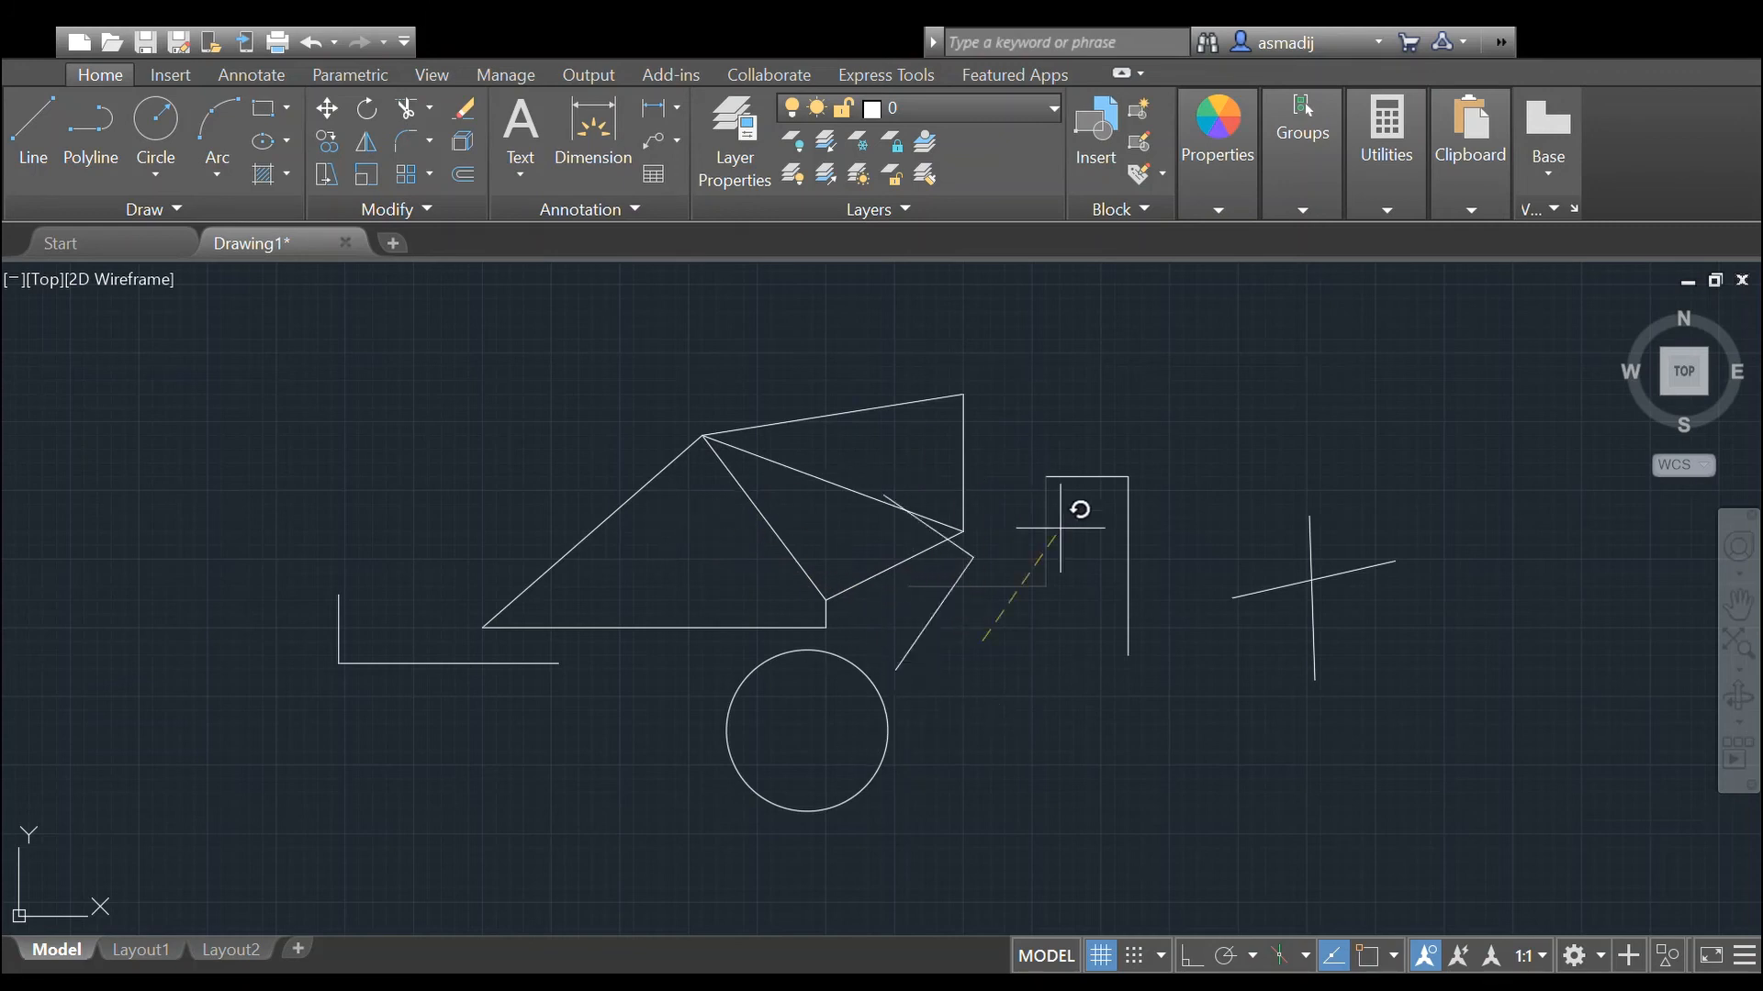
pyautogui.press('Escape')
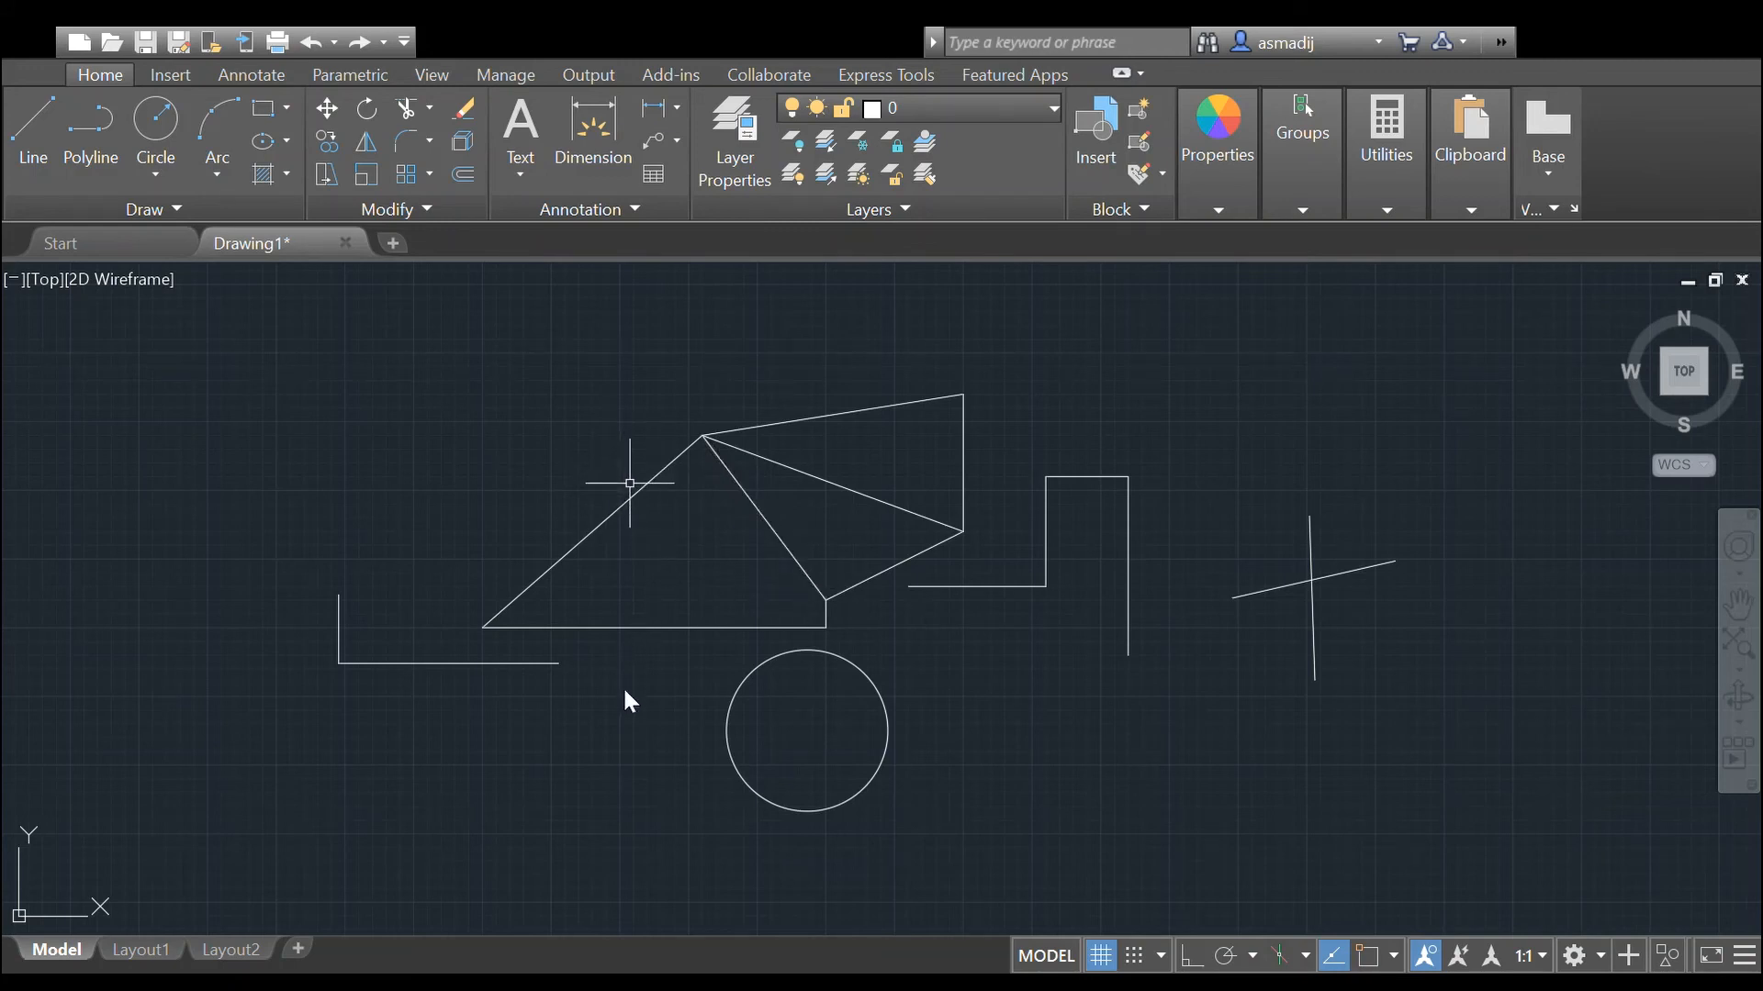
# Step: Rotate the stepped shape's lower horizontal and adjoining vertical lines counterclockwise to a diagonal position about a point near their corner, and erase both lines
pyautogui.click(1092, 570)
pyautogui.click(1025, 617)
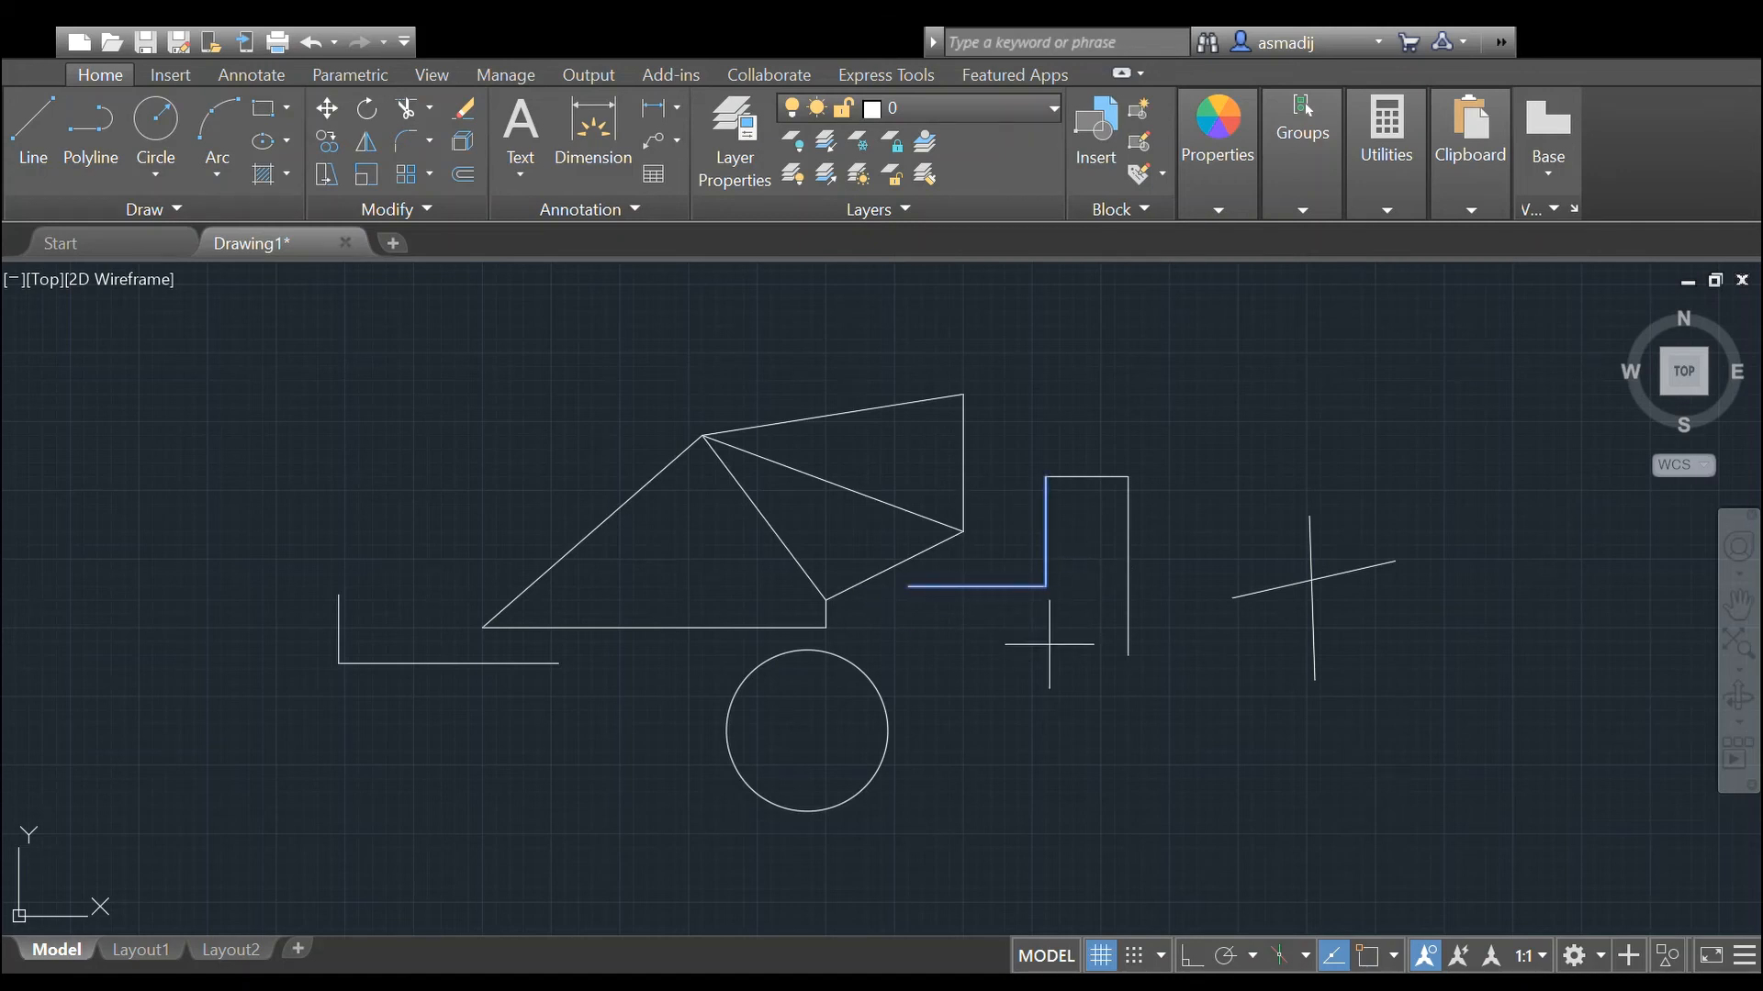
pyautogui.write('ro')
pyautogui.press('Return')
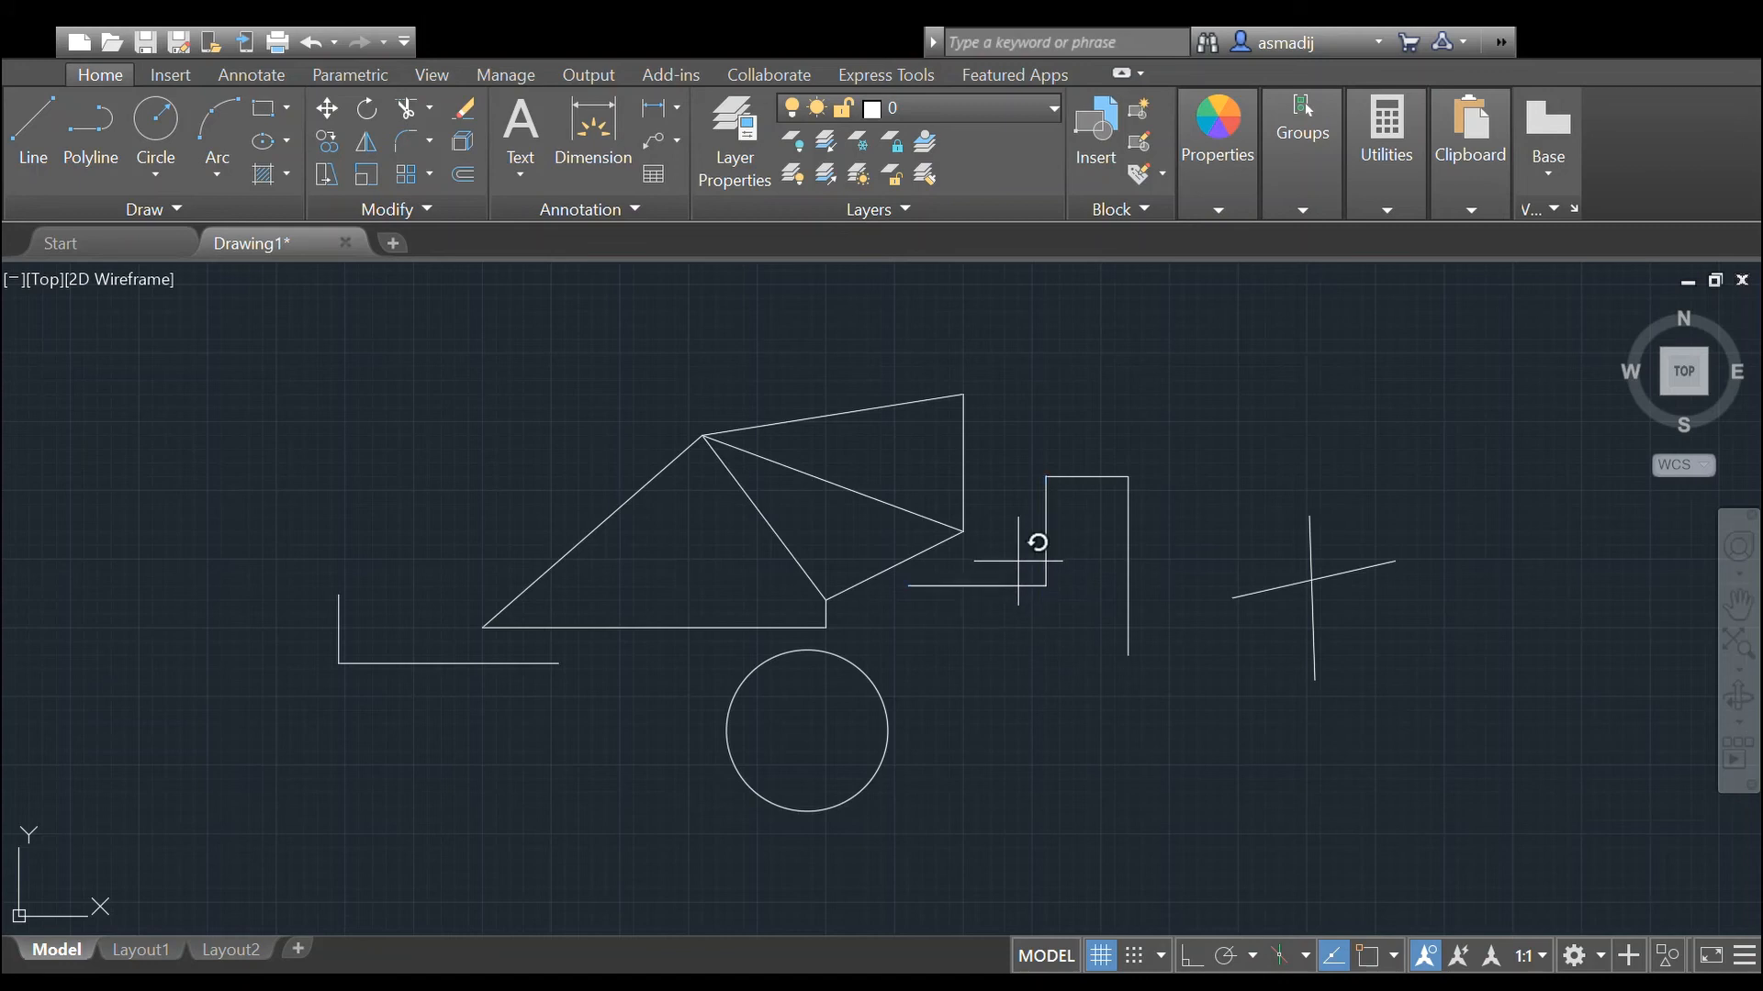
pyautogui.click(1018, 561)
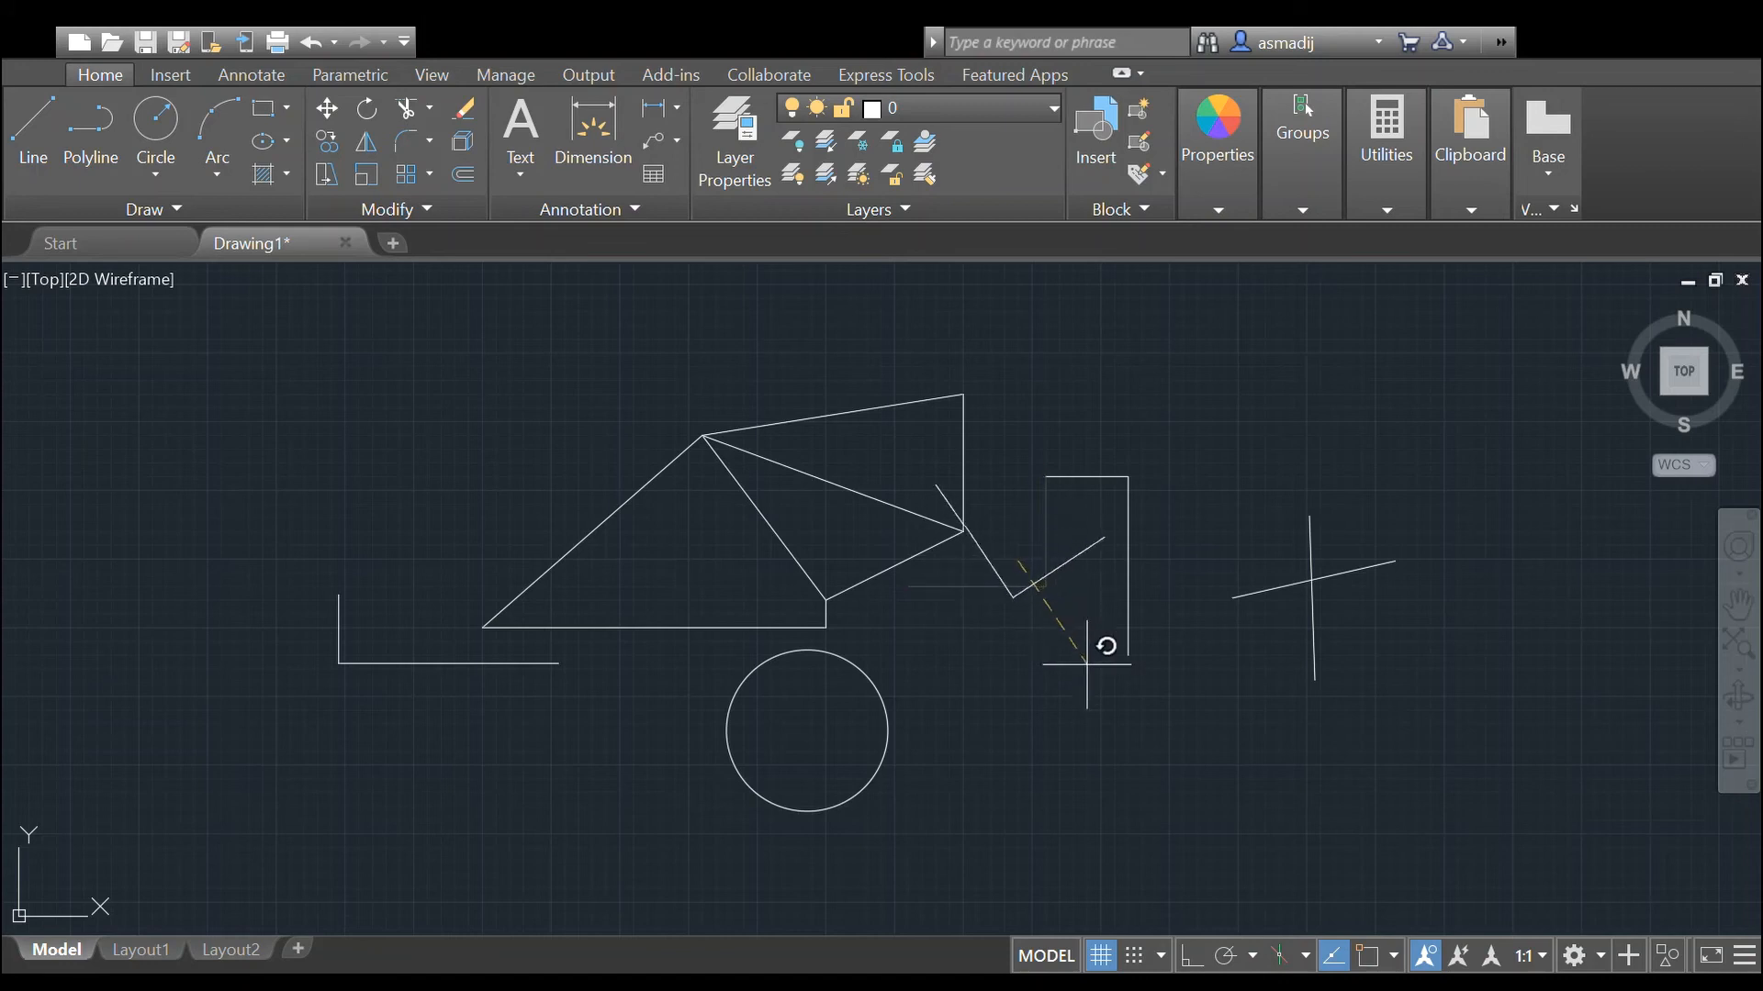
pyautogui.click(1172, 382)
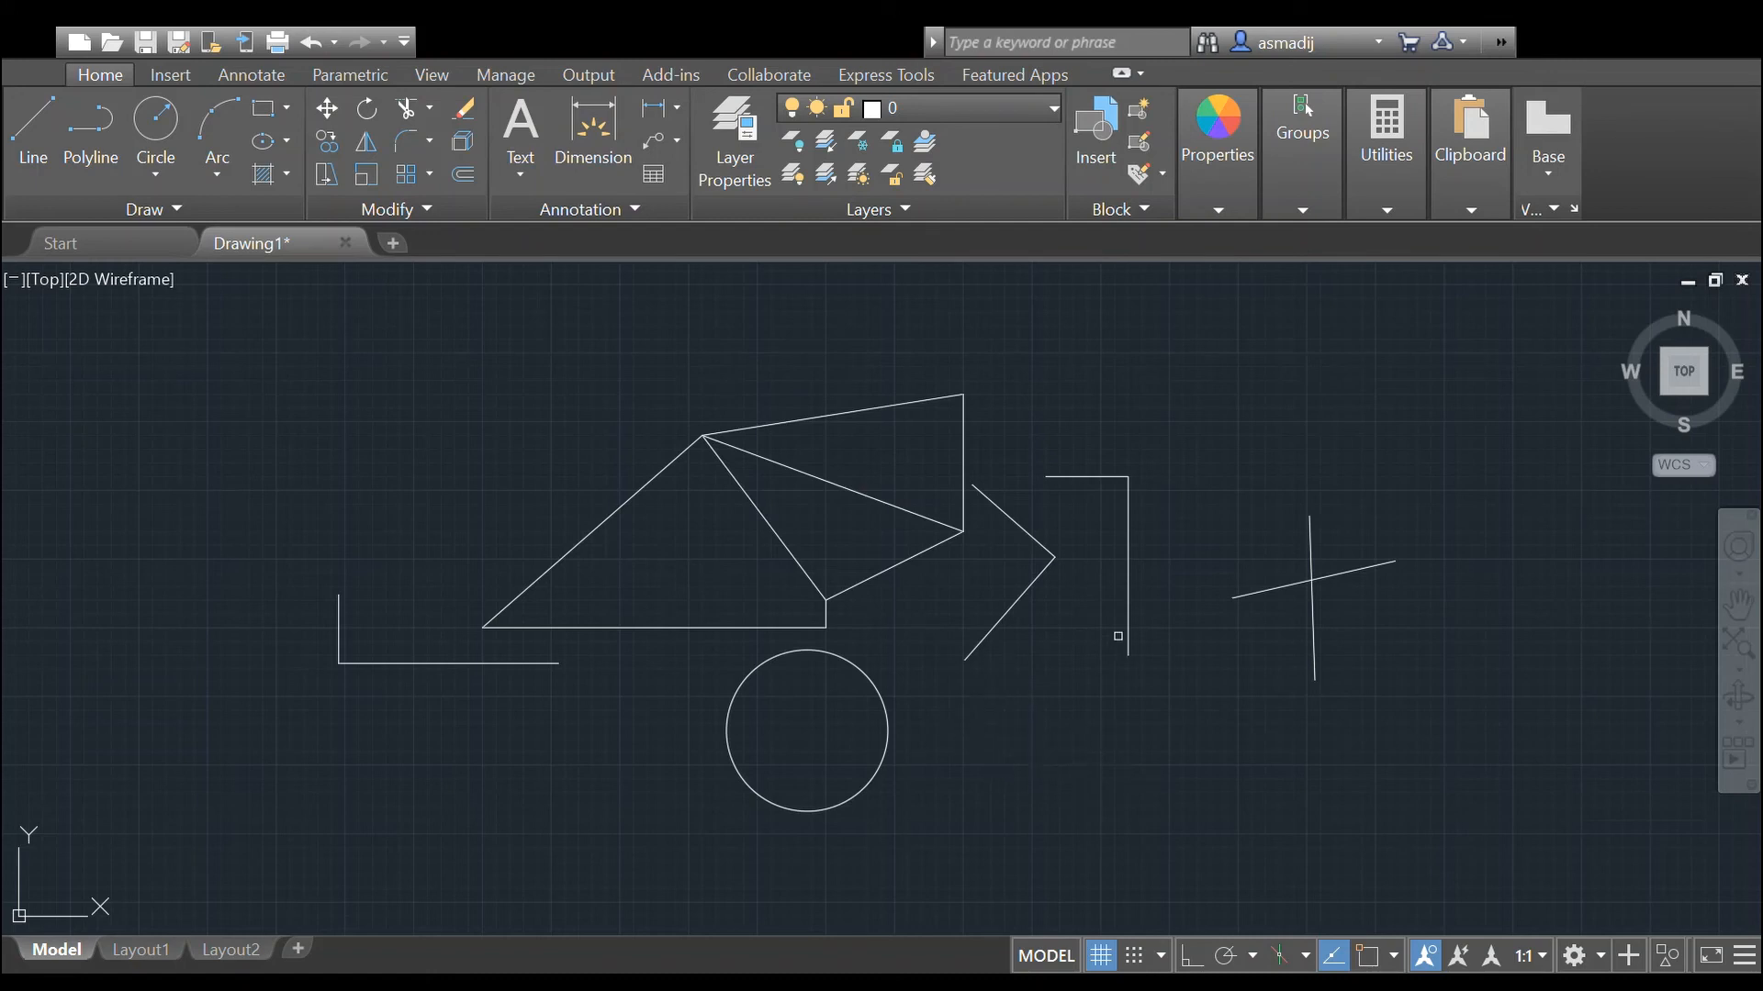
pyautogui.click(1076, 504)
pyautogui.click(992, 729)
# Step: Copy the circle to two freely chosen spots beside it, on the side toward the crossed lines
pyautogui.click(328, 139)
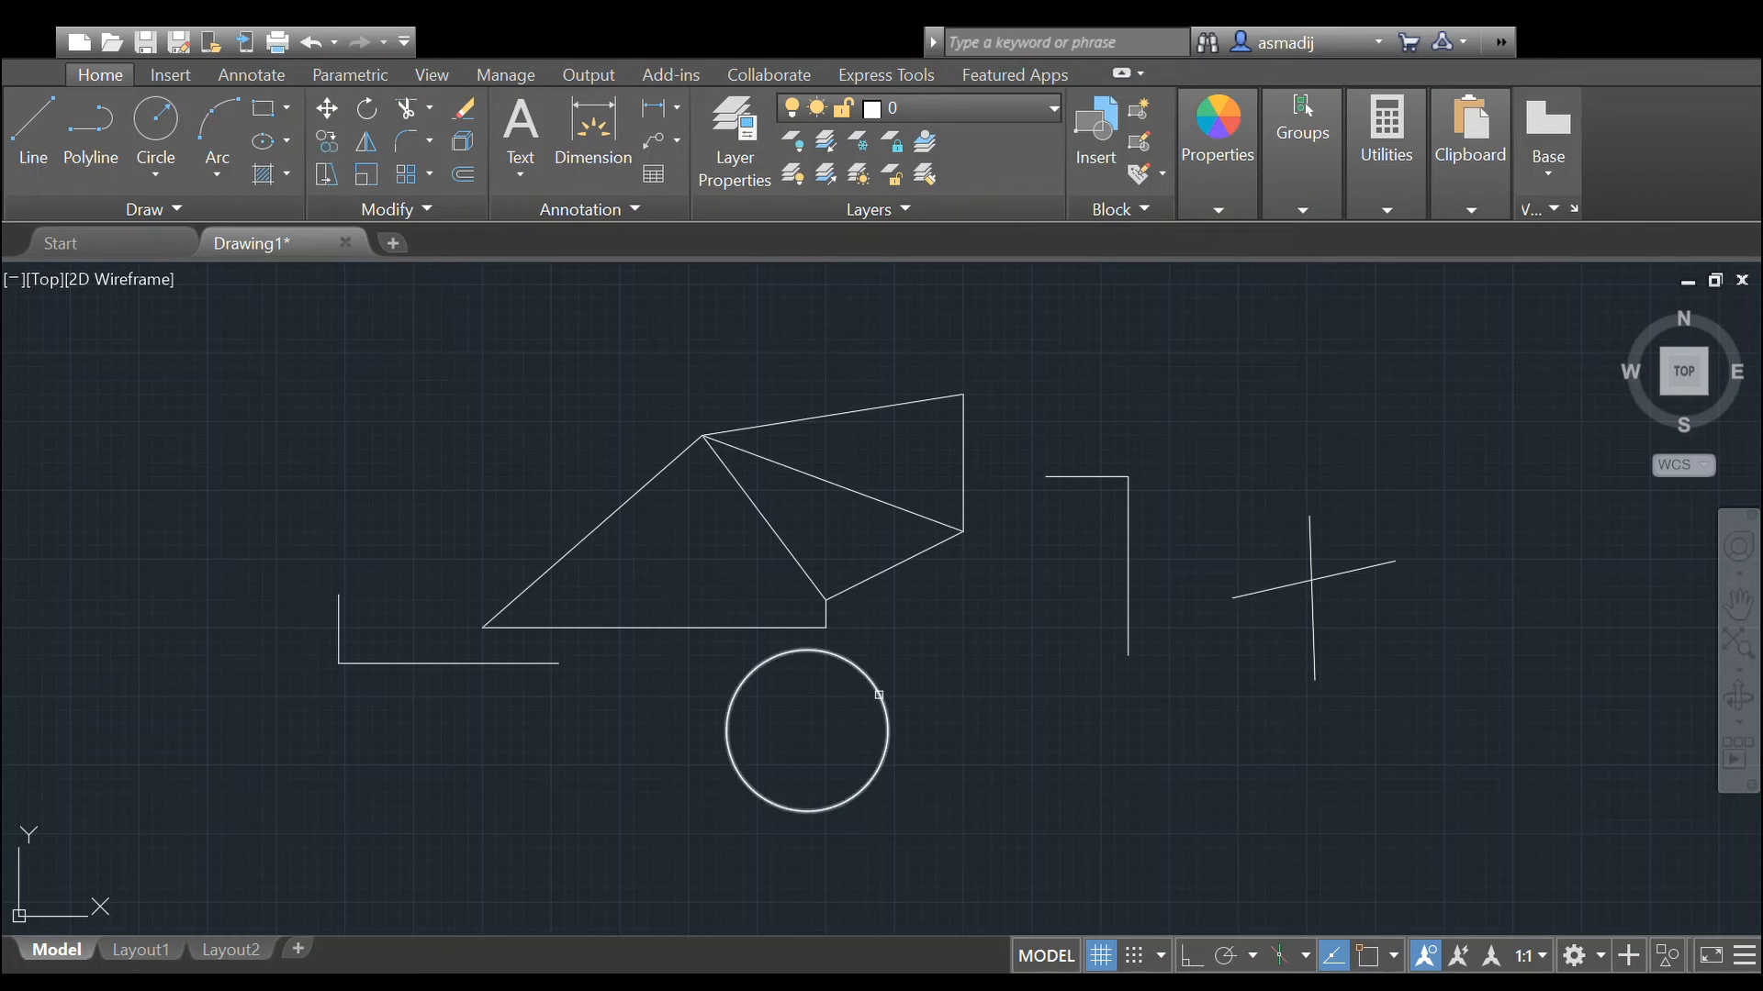
pyautogui.click(879, 695)
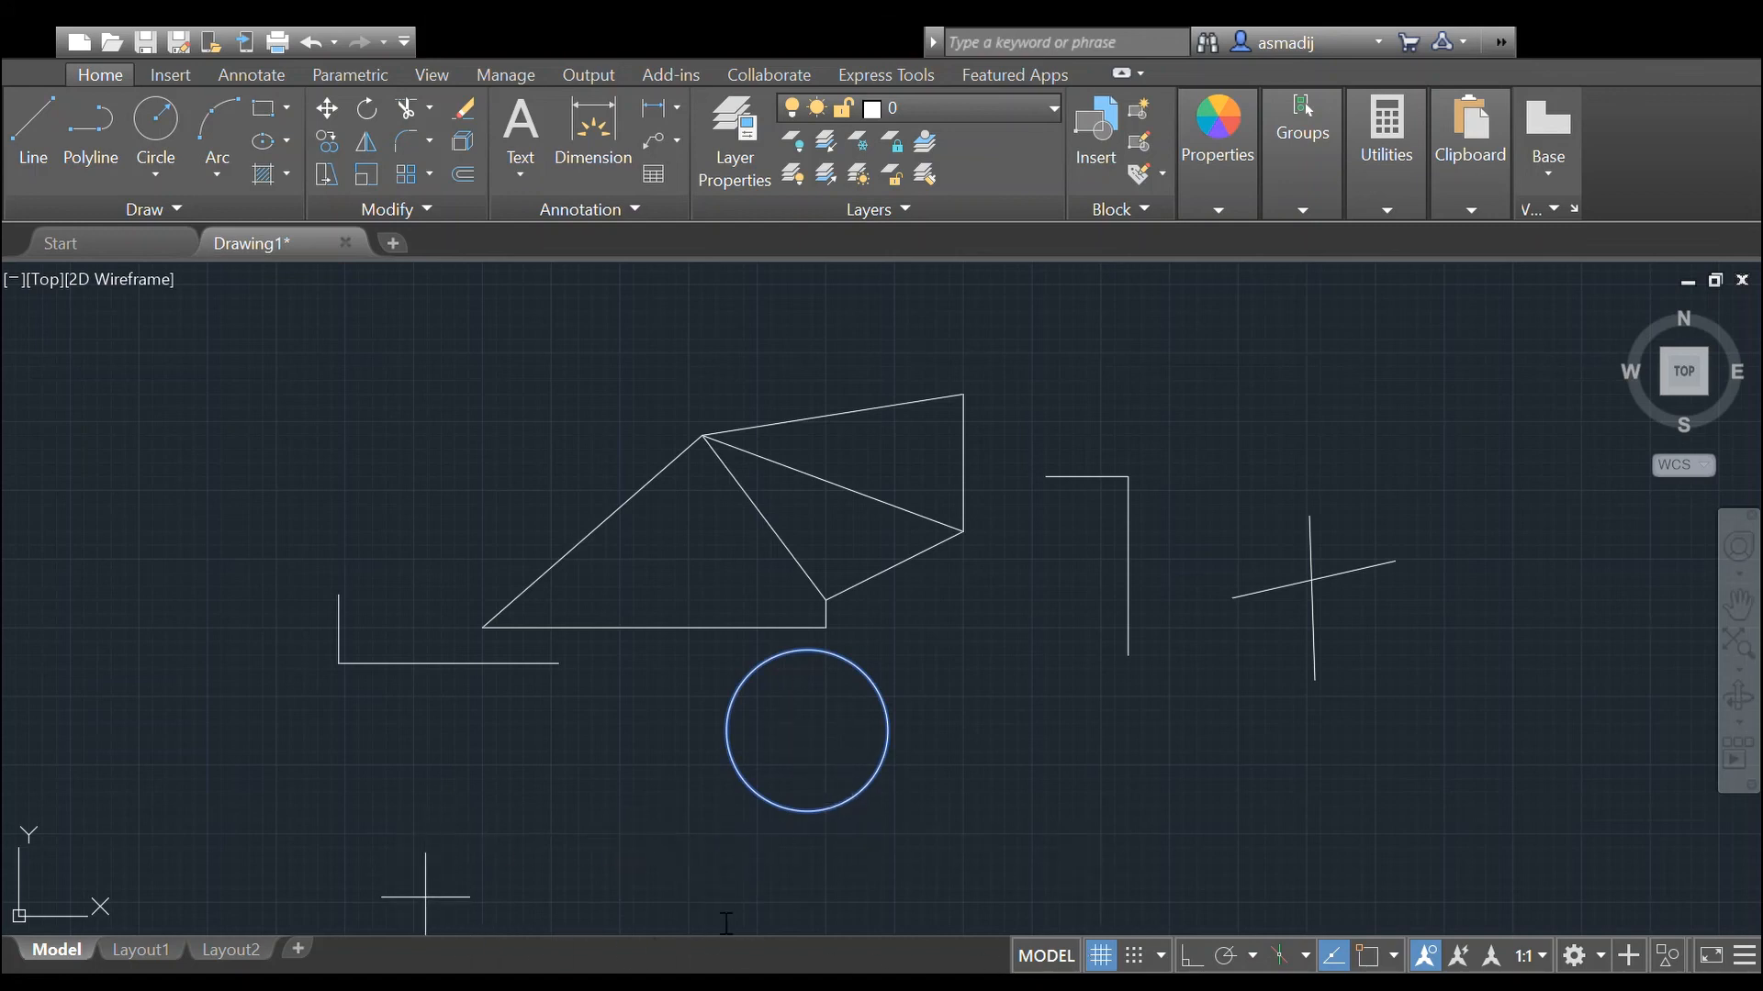
pyautogui.click(963, 636)
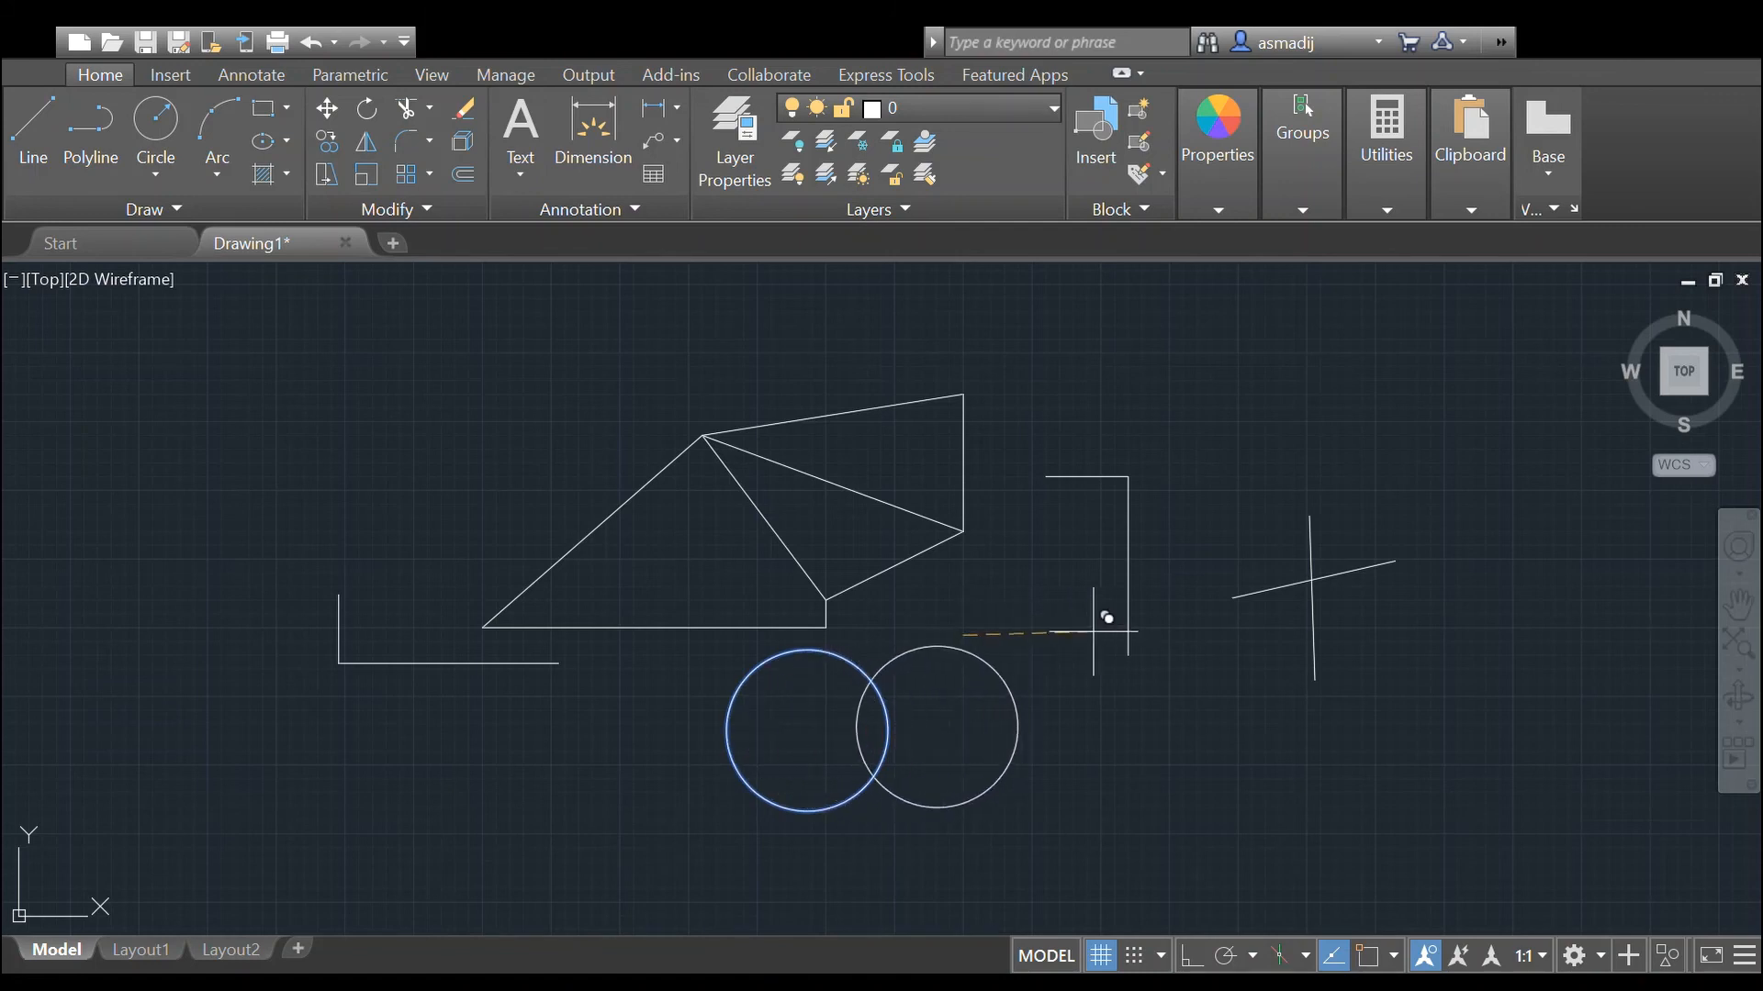
pyautogui.click(1256, 668)
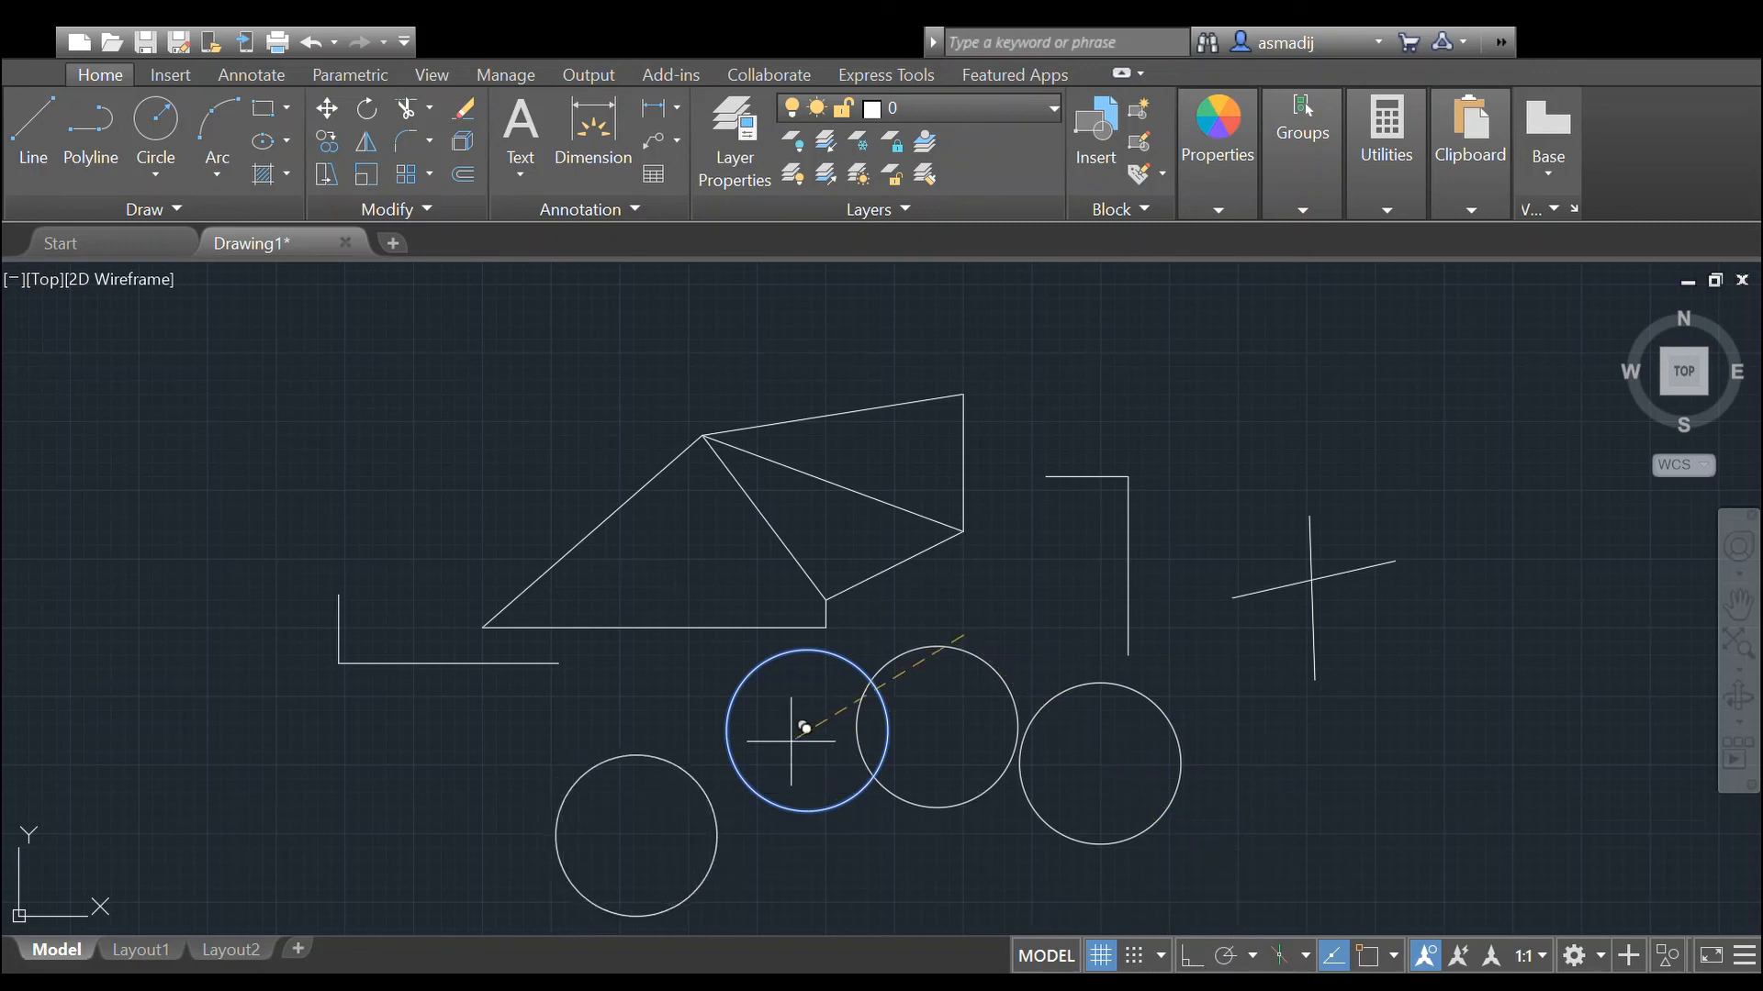
# Step: Turn on Ortho mode and place three more copies of the circle in a horizontal row beneath the L-shape
pyautogui.click(1192, 955)
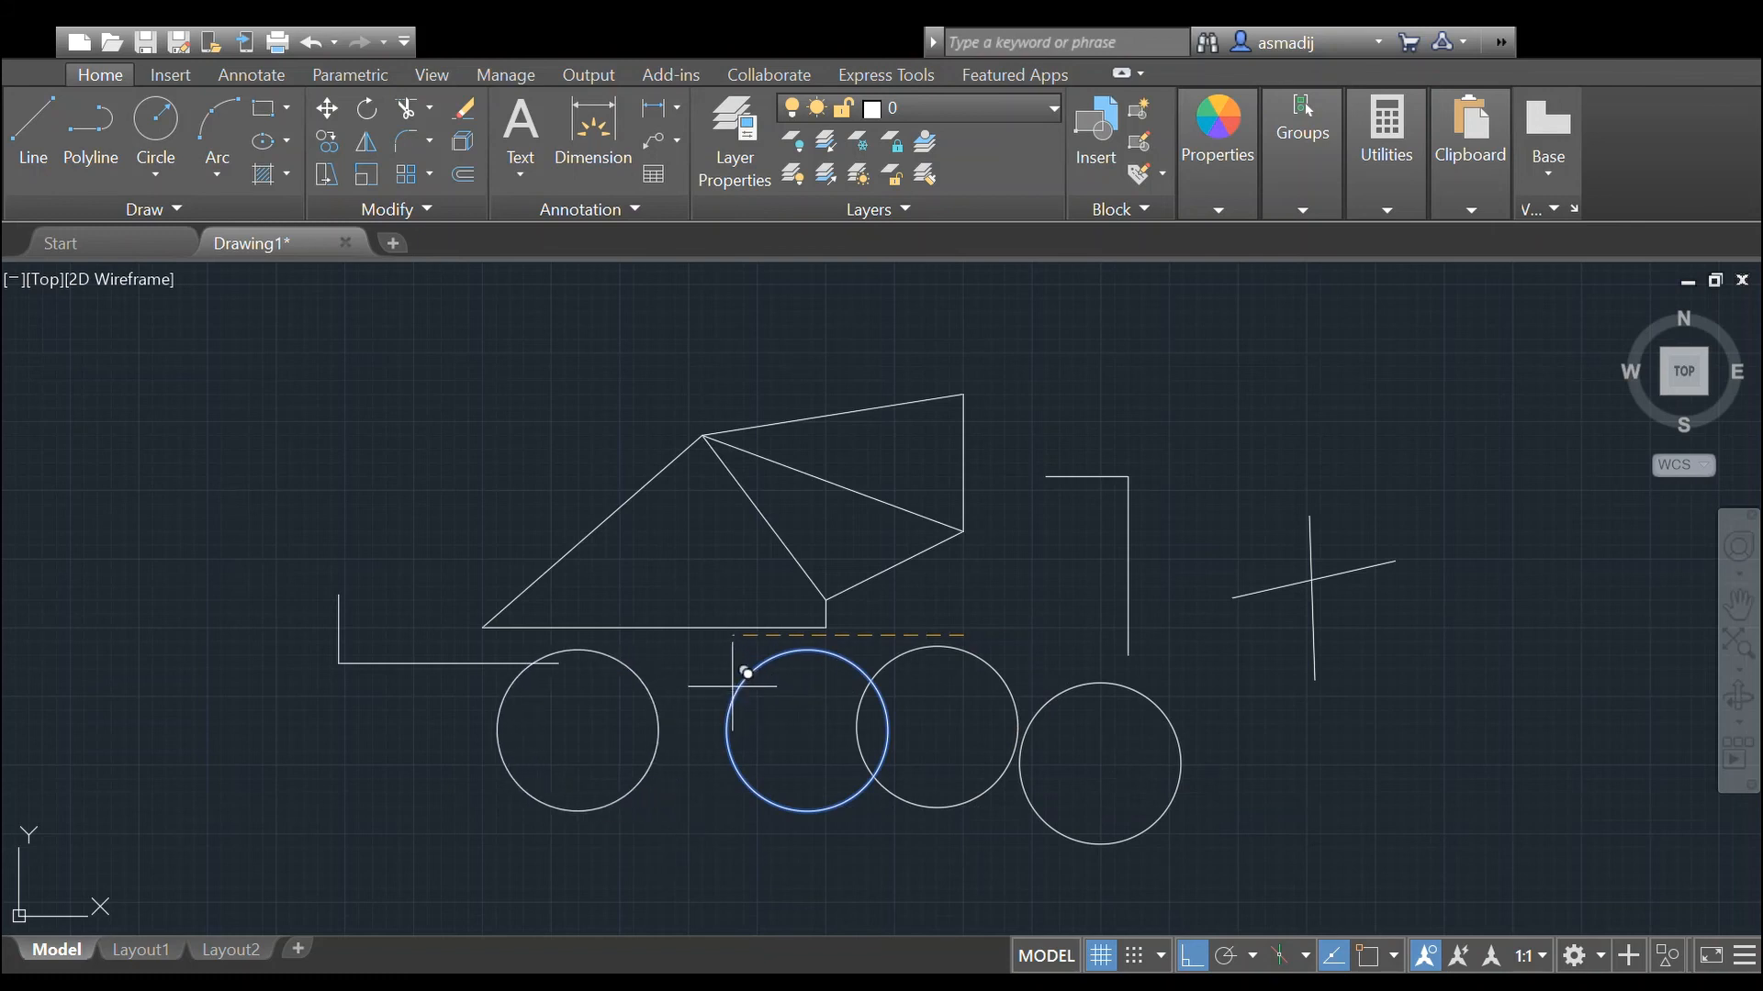
pyautogui.click(705, 653)
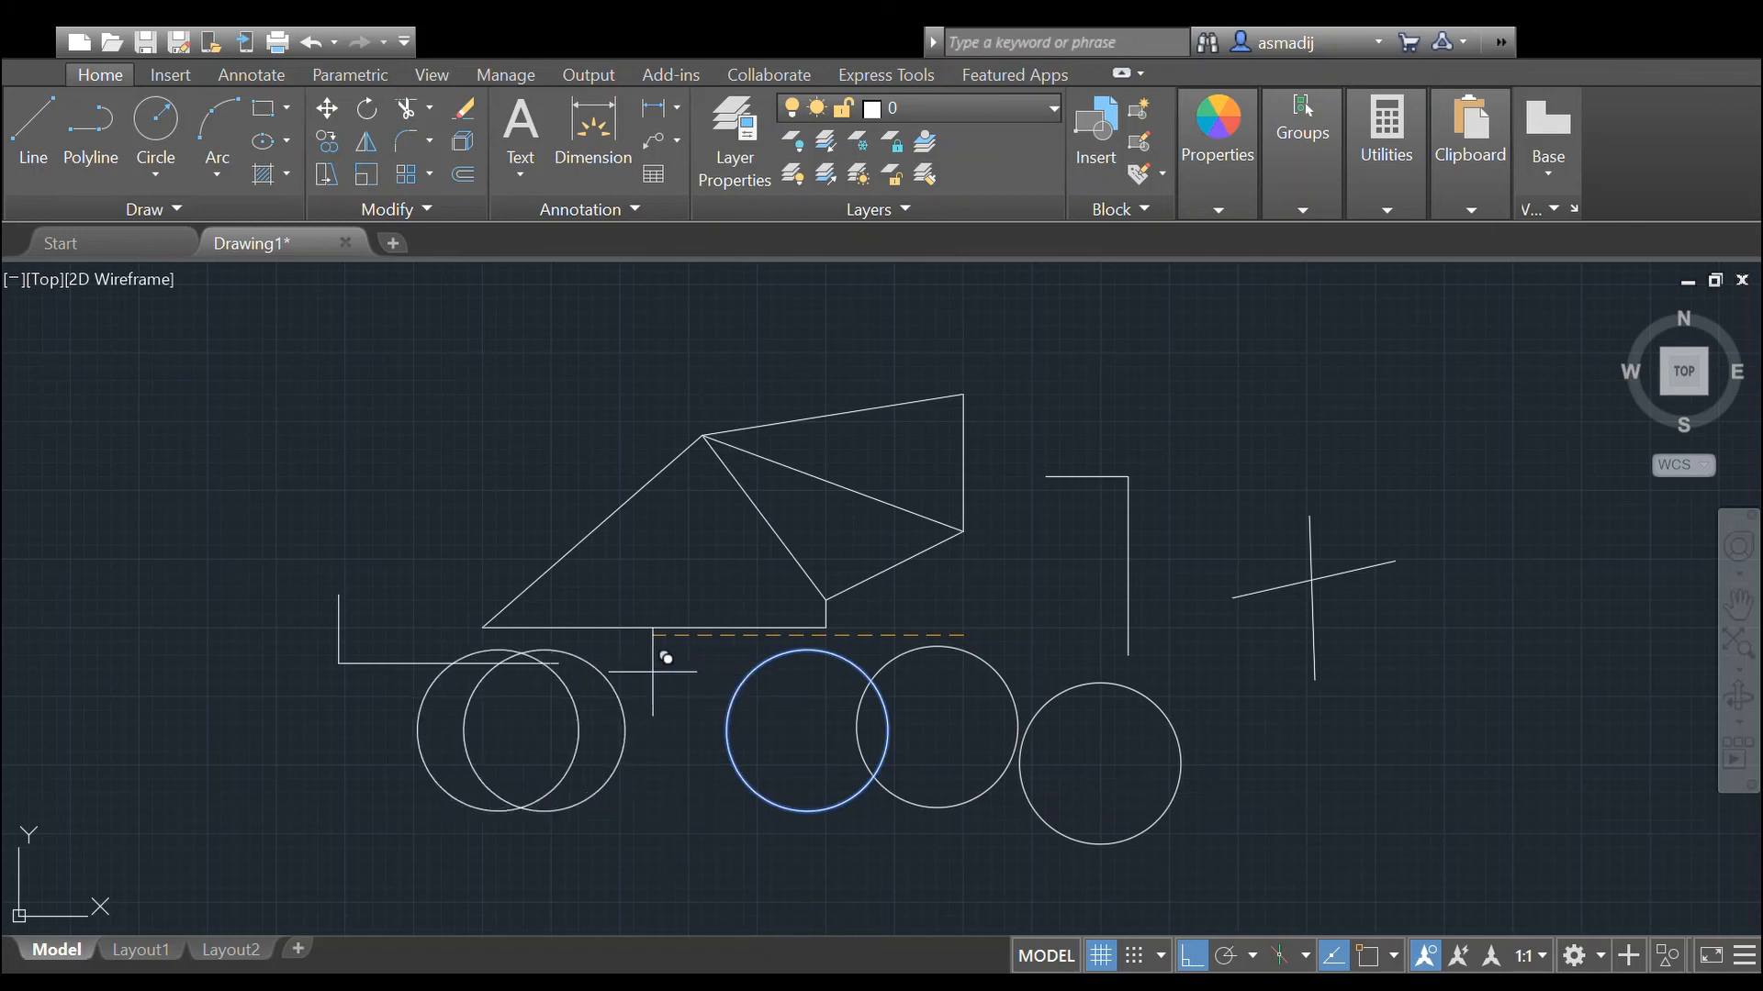
pyautogui.click(559, 668)
pyautogui.click(420, 643)
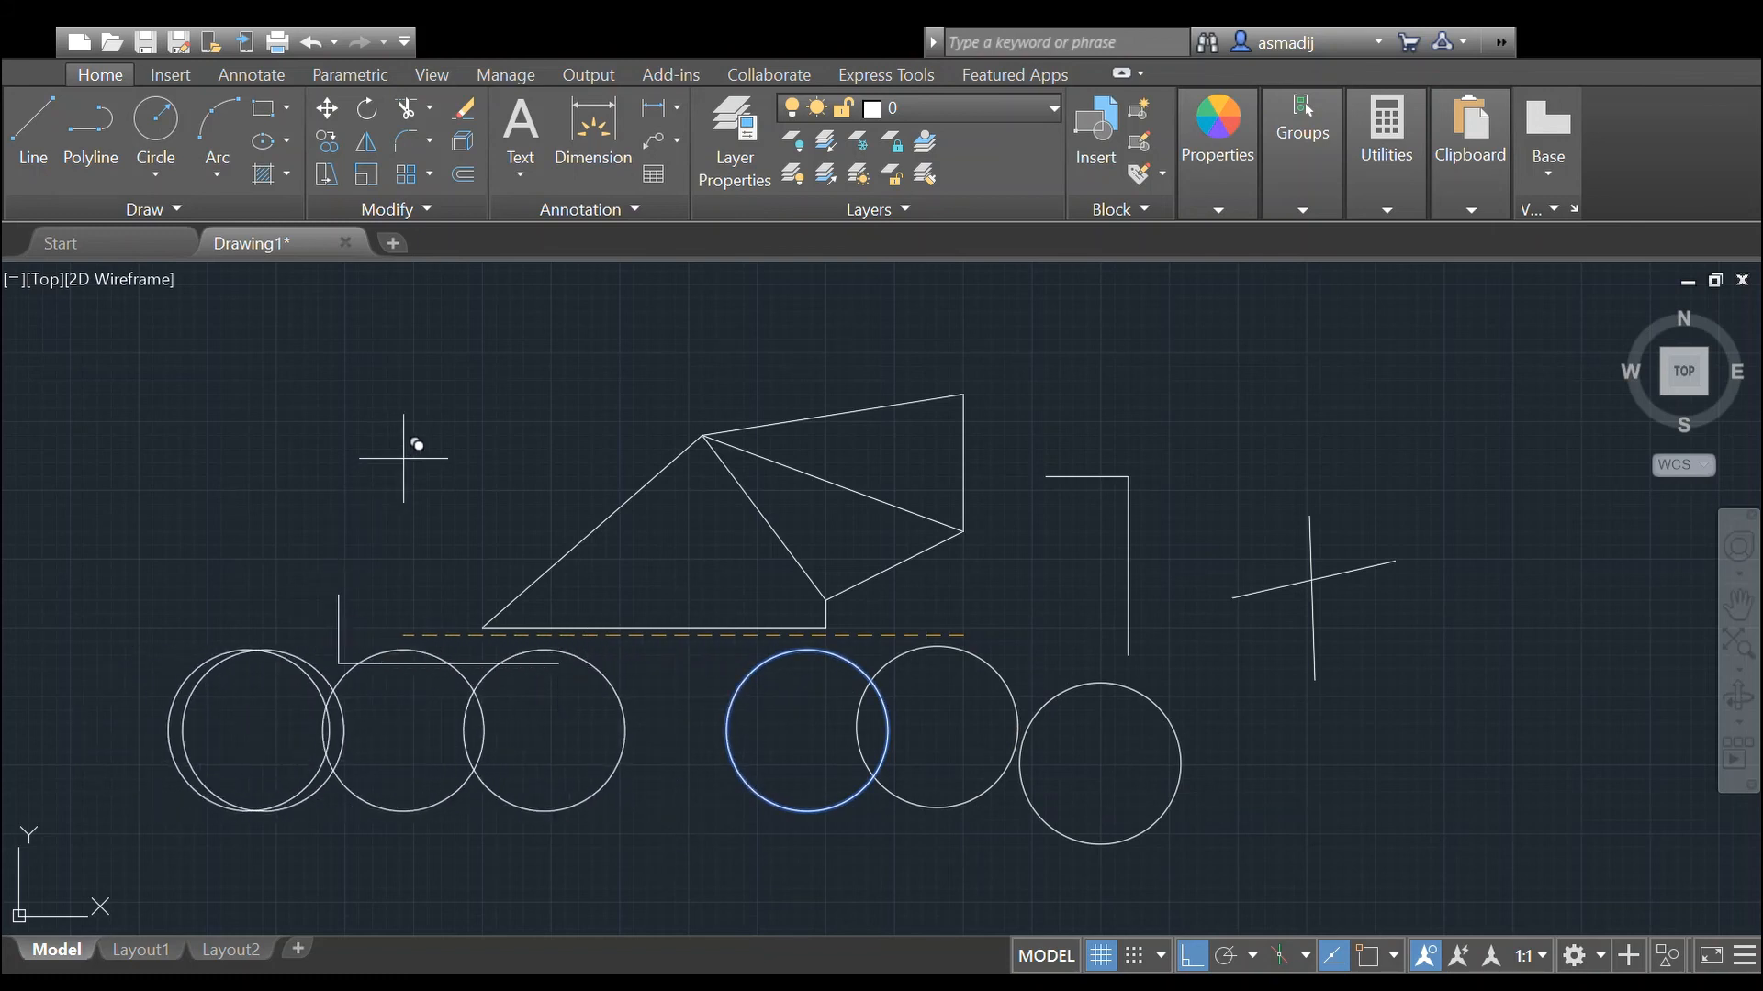
pyautogui.press('Escape')
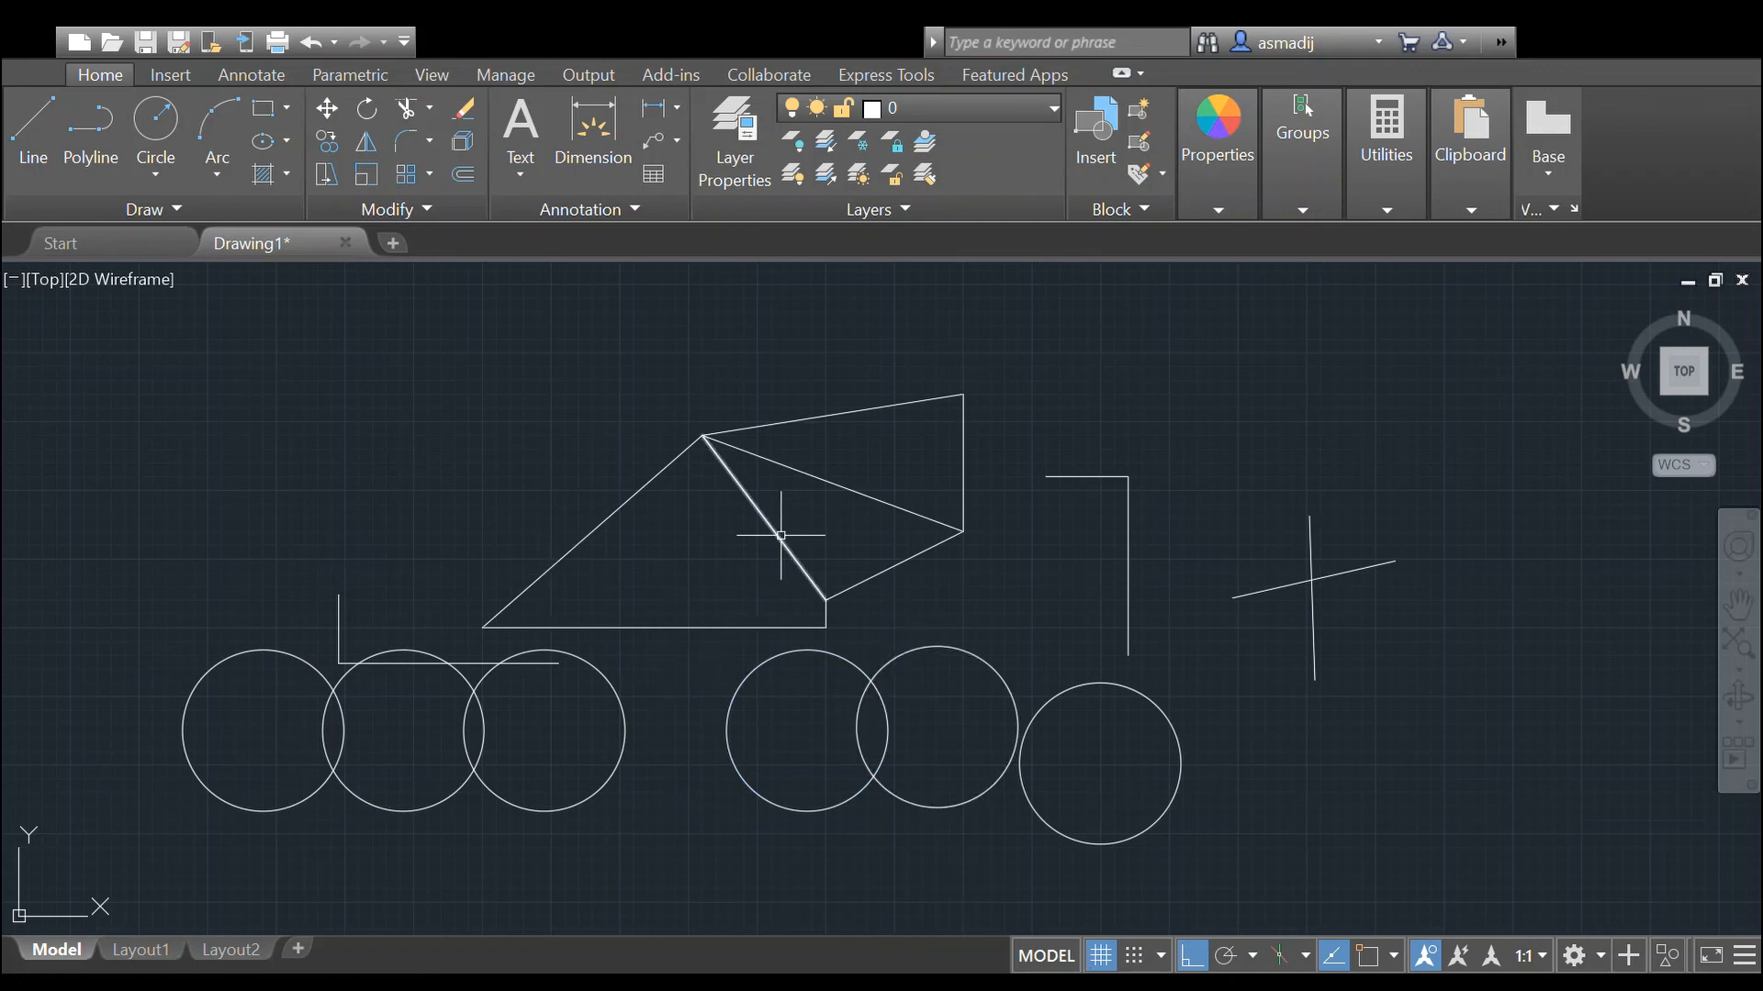
# Step: Mirror the whole triangular outline about a vertical line just beyond its long vertical side, keeping the original
pyautogui.click(360, 145)
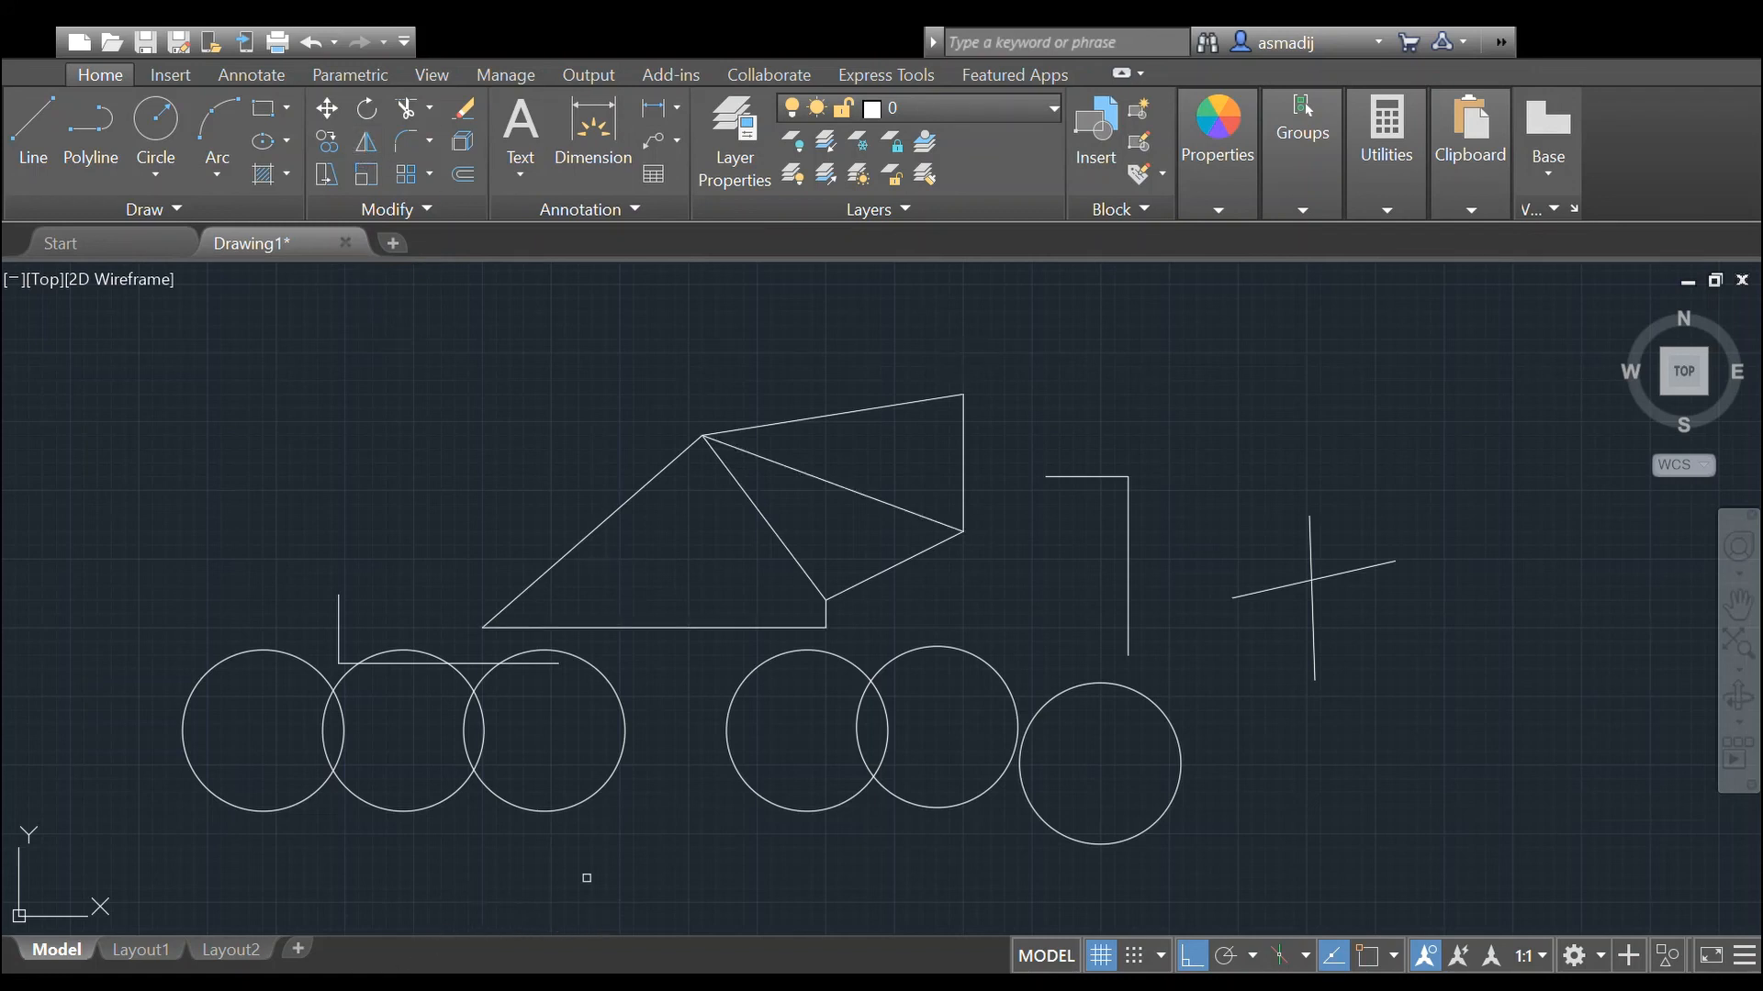
pyautogui.moveTo(993, 347); pyautogui.dragTo(508, 633)
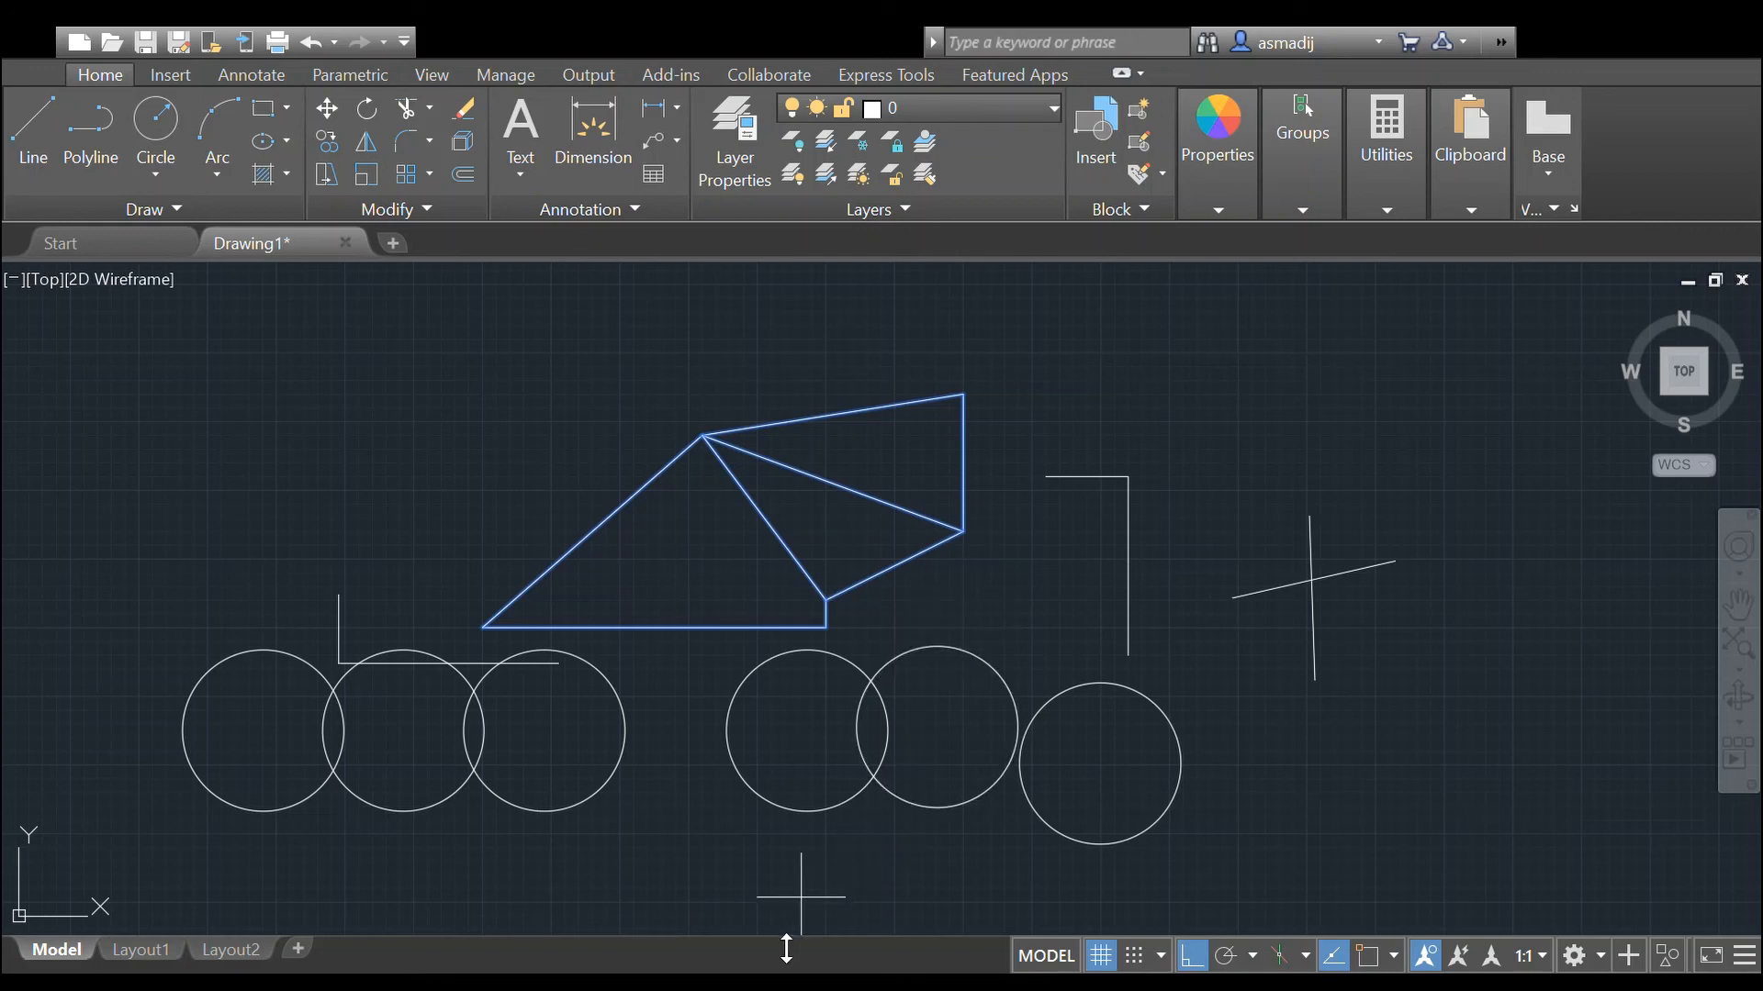
pyautogui.click(989, 557)
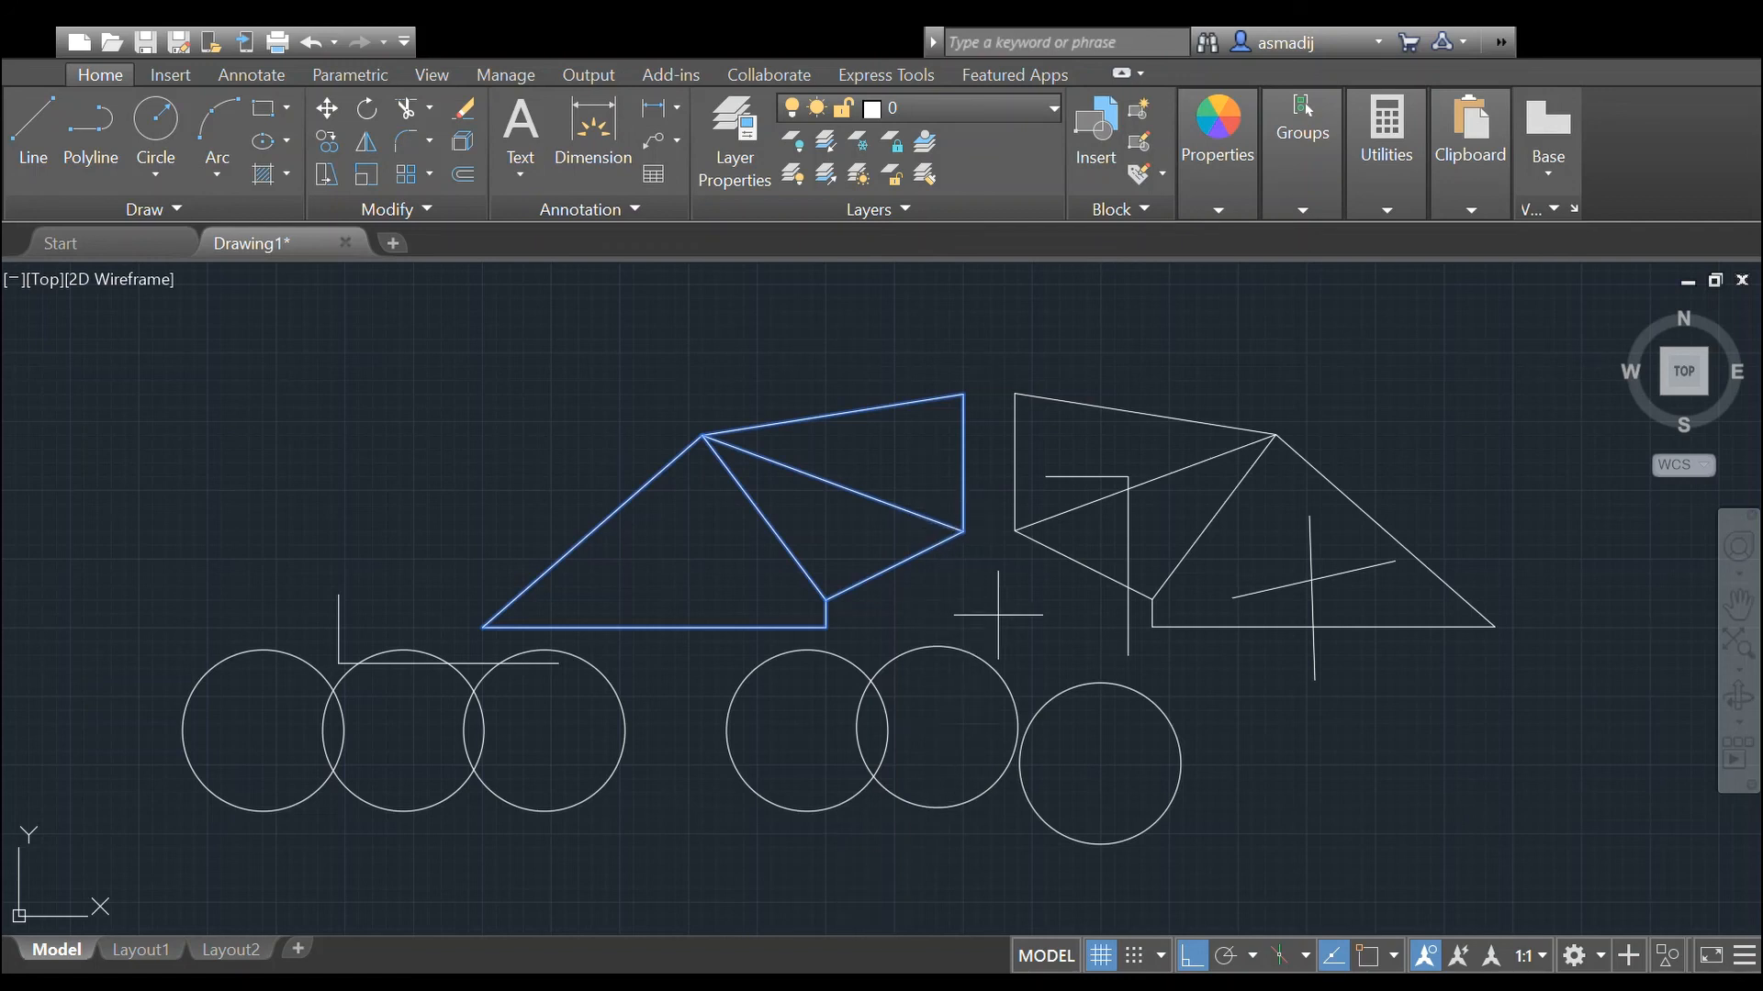
pyautogui.press('Escape')
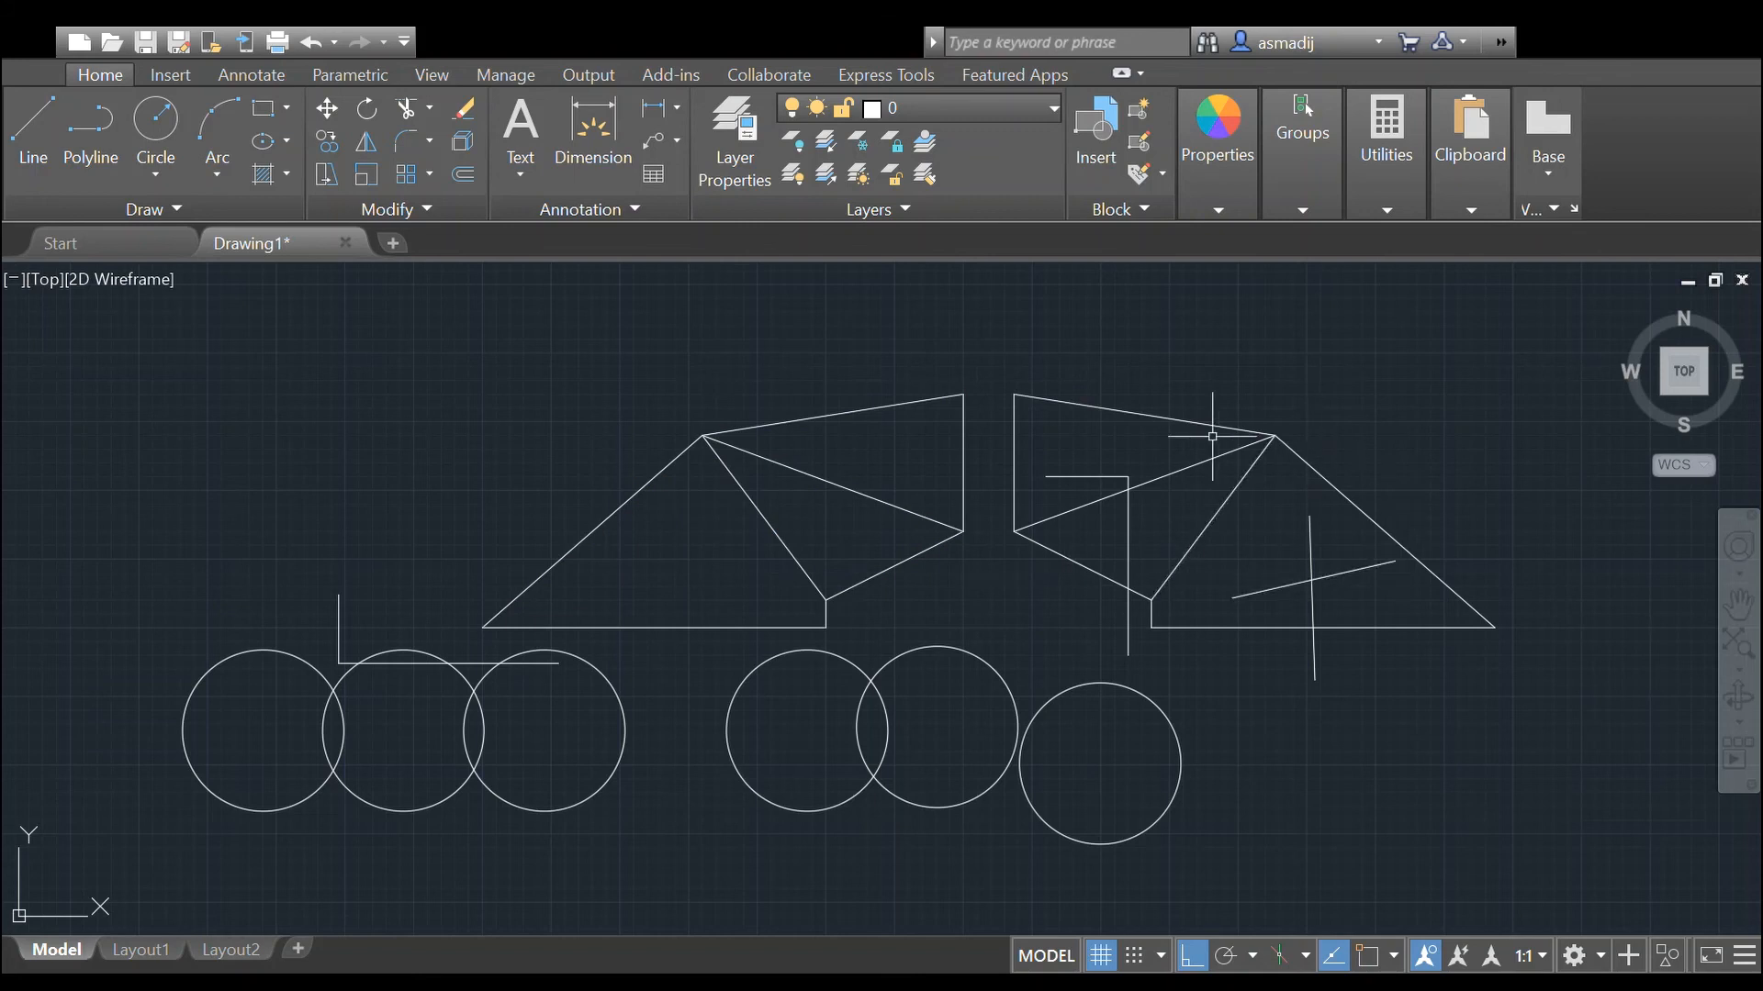